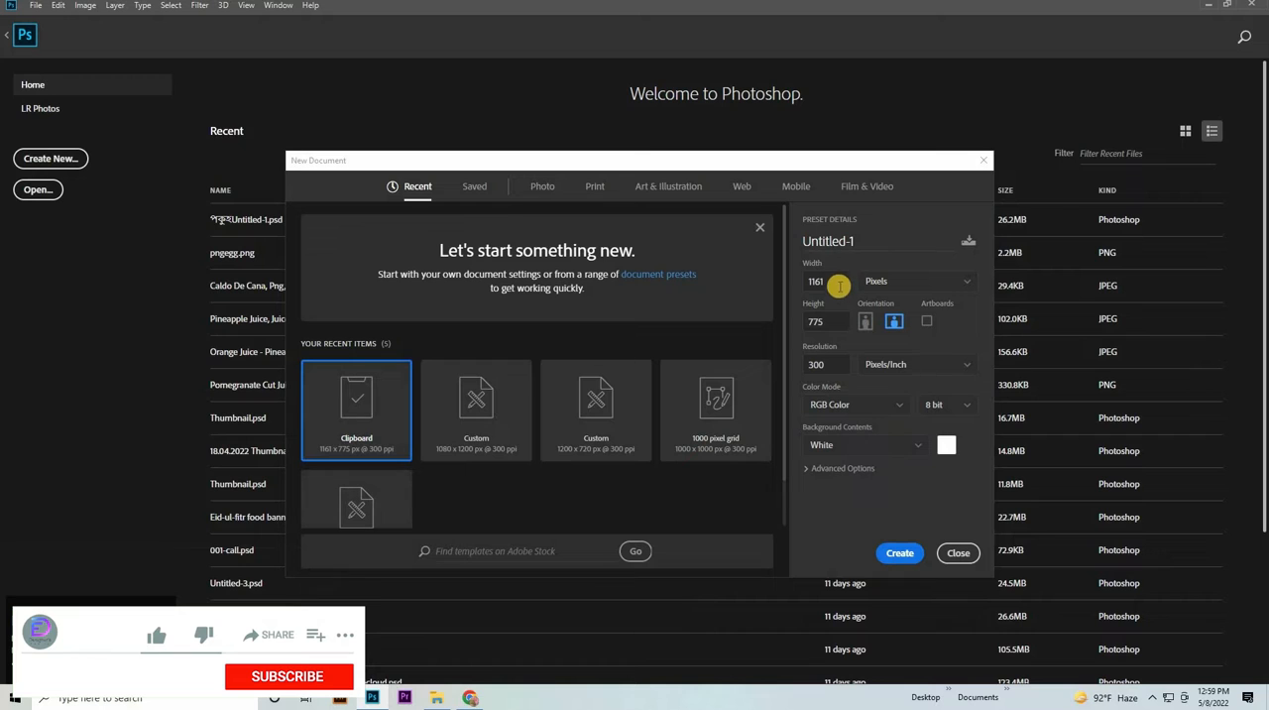
- Set the new document's size to 1080 by 1920 pixels and its resolution to 72 pixels per inch
{"action": "double_click", "coordinate": [827, 281]}
{"action": "type", "text": "1"}
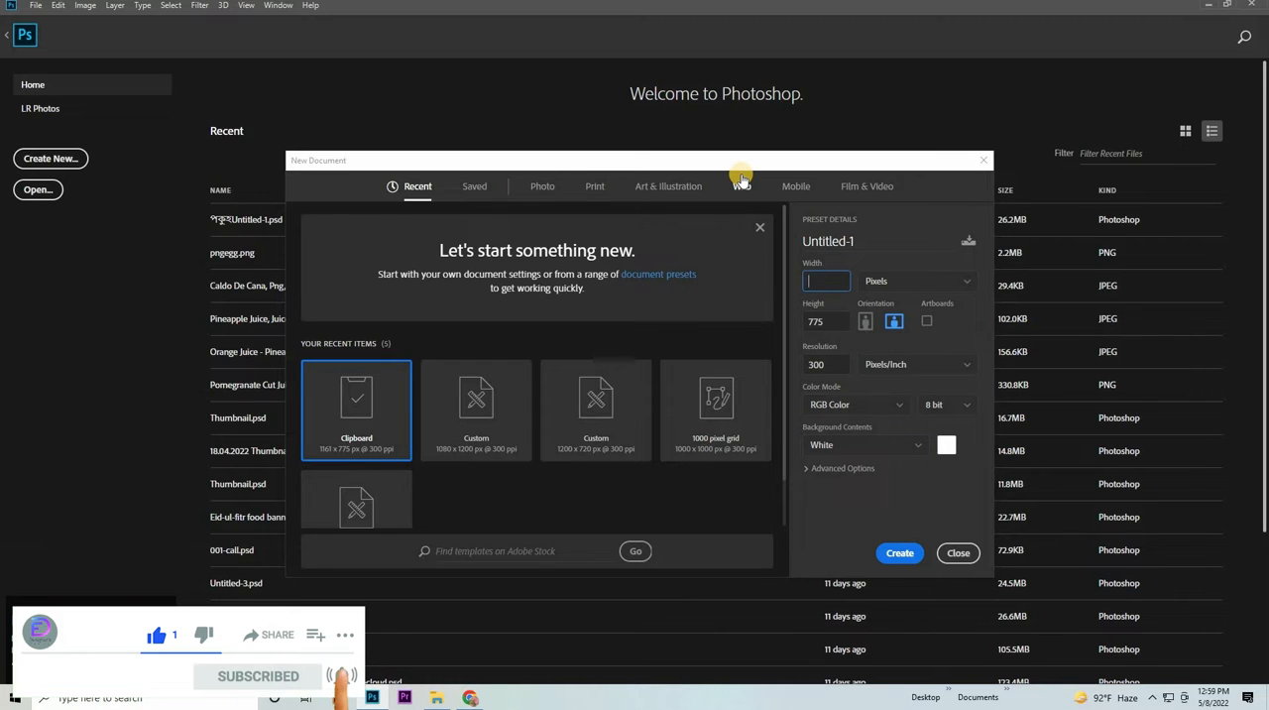
{"action": "type", "text": "080"}
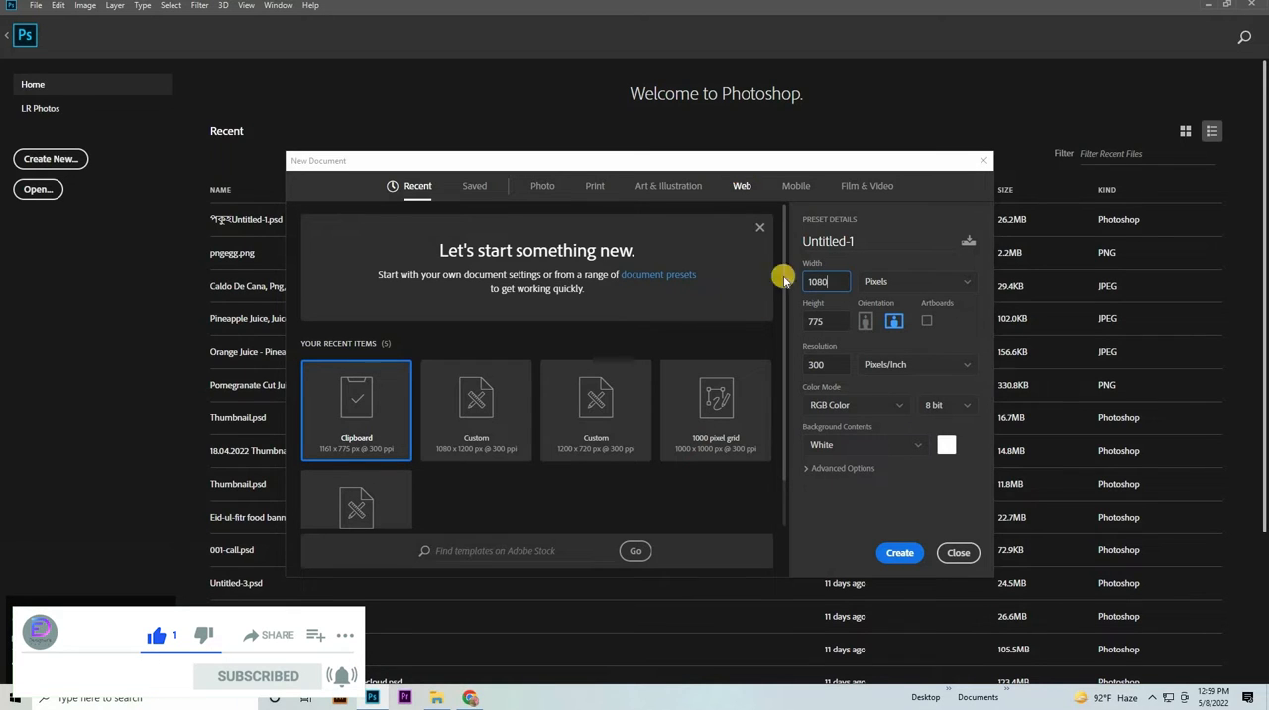
{"action": "double_click", "coordinate": [823, 322]}
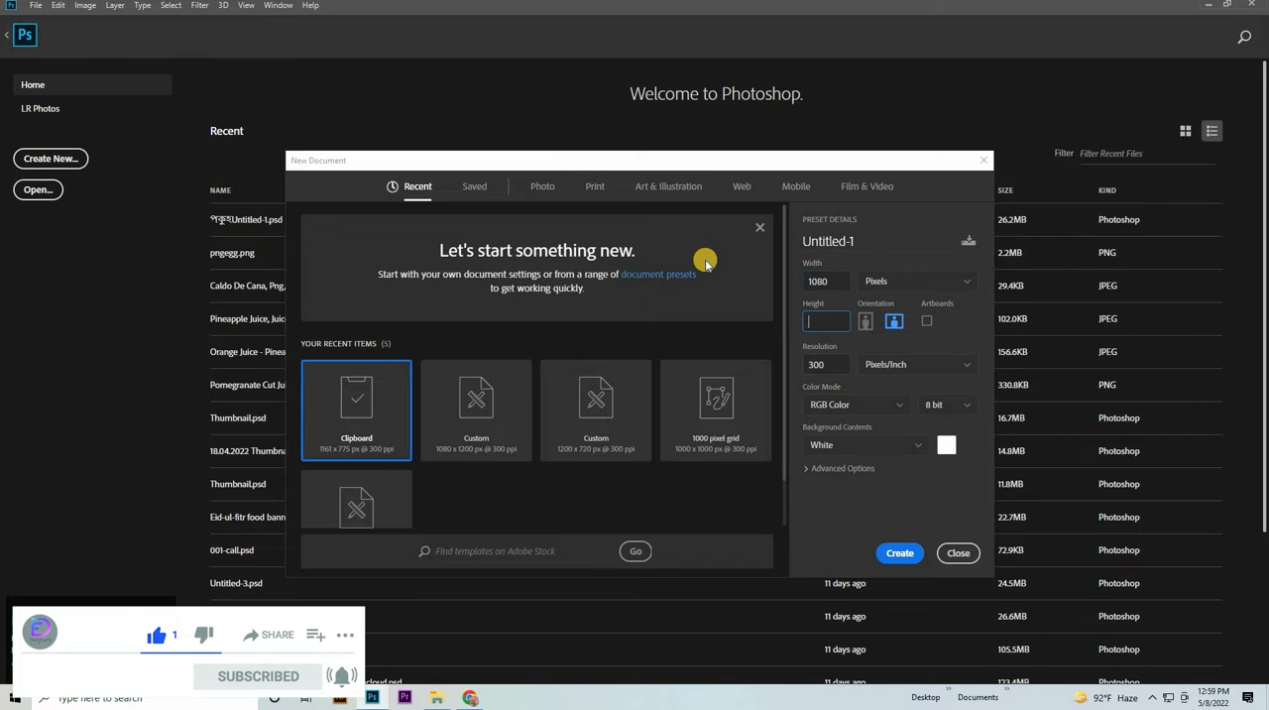
{"action": "type", "text": "1920"}
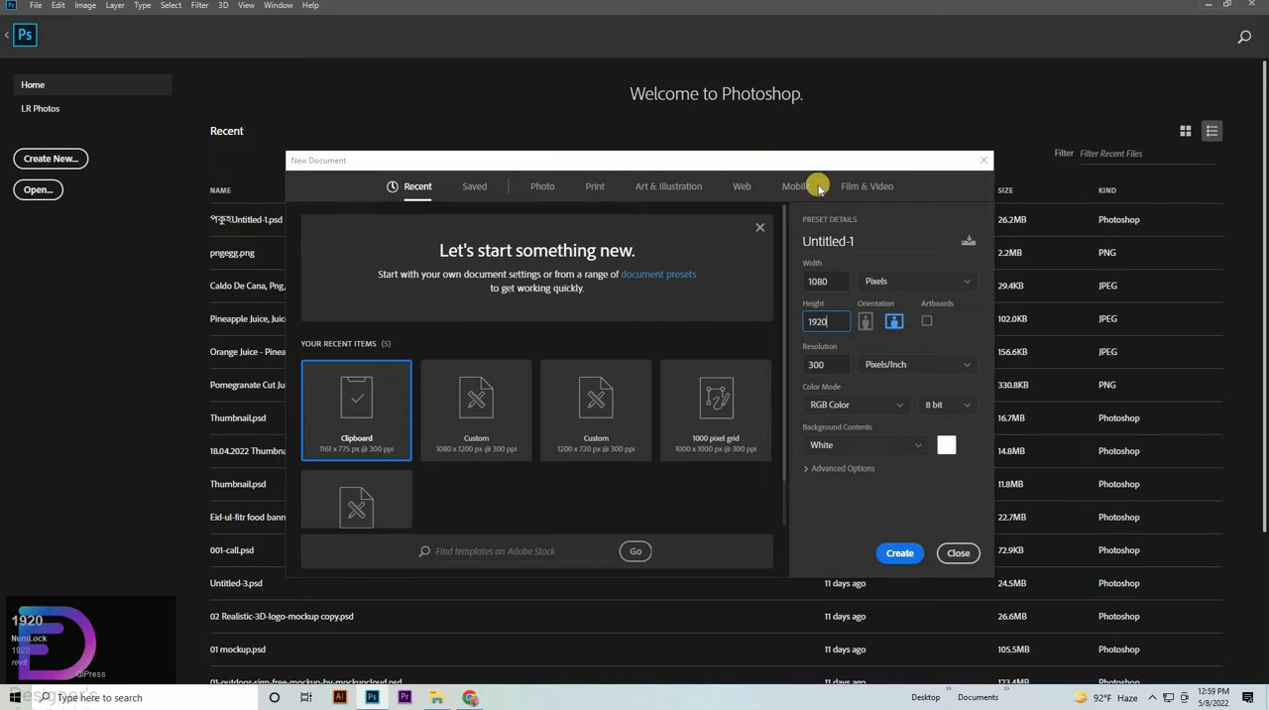
{"action": "left_click", "coordinate": [819, 363]}
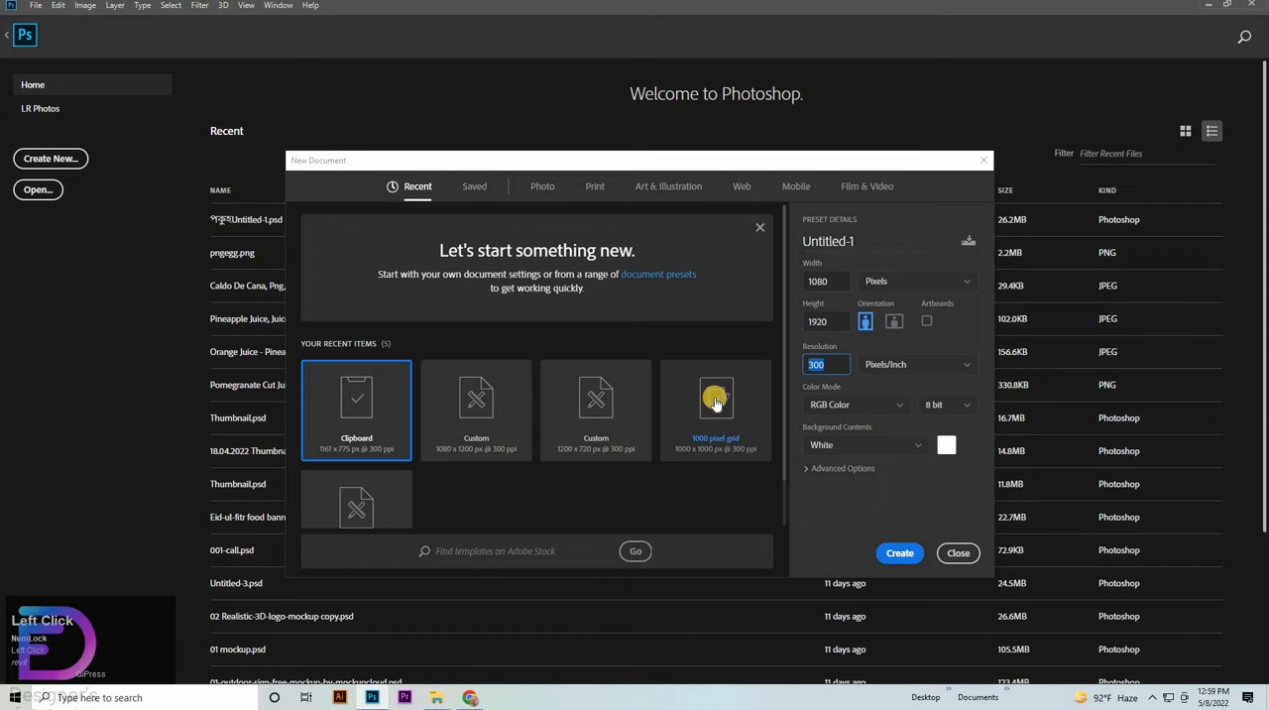
{"action": "type", "text": "72"}
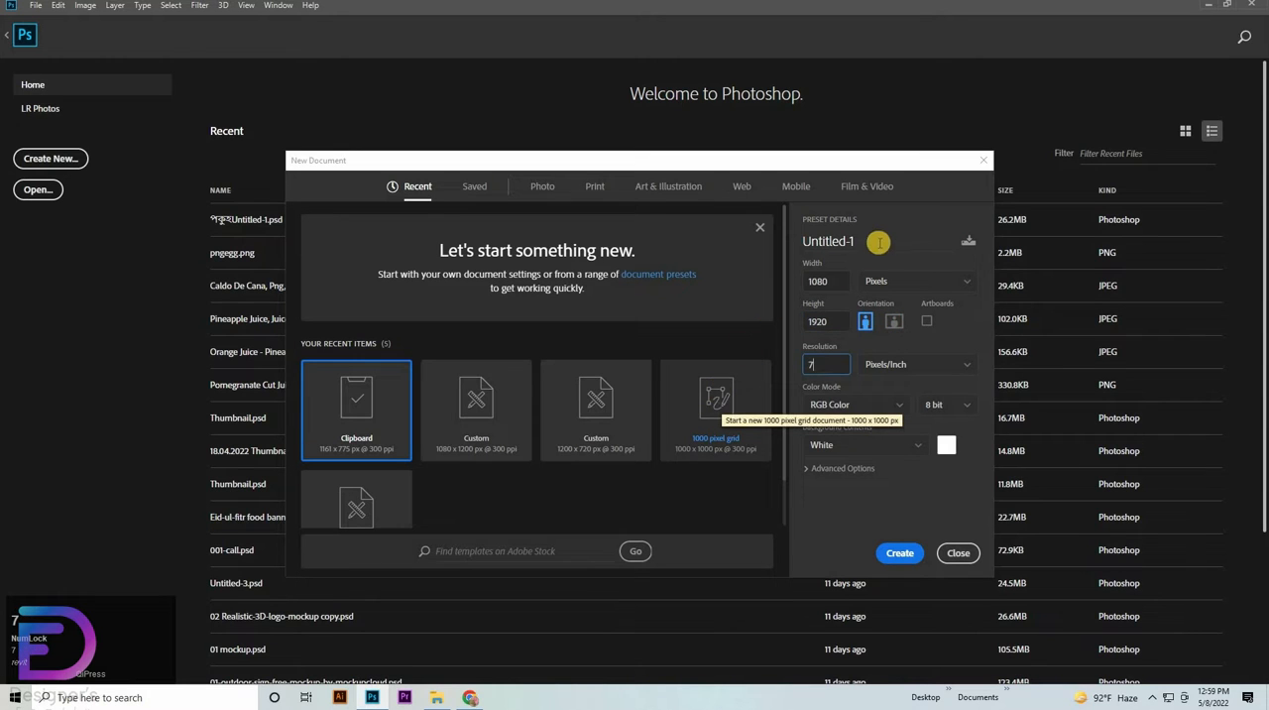
- Name the document Mother's Day Wish Card Design and create it
{"action": "left_click_drag", "start_coordinate": [878, 243], "coordinate": [780, 234]}
{"action": "key", "text": "BackSpace"}
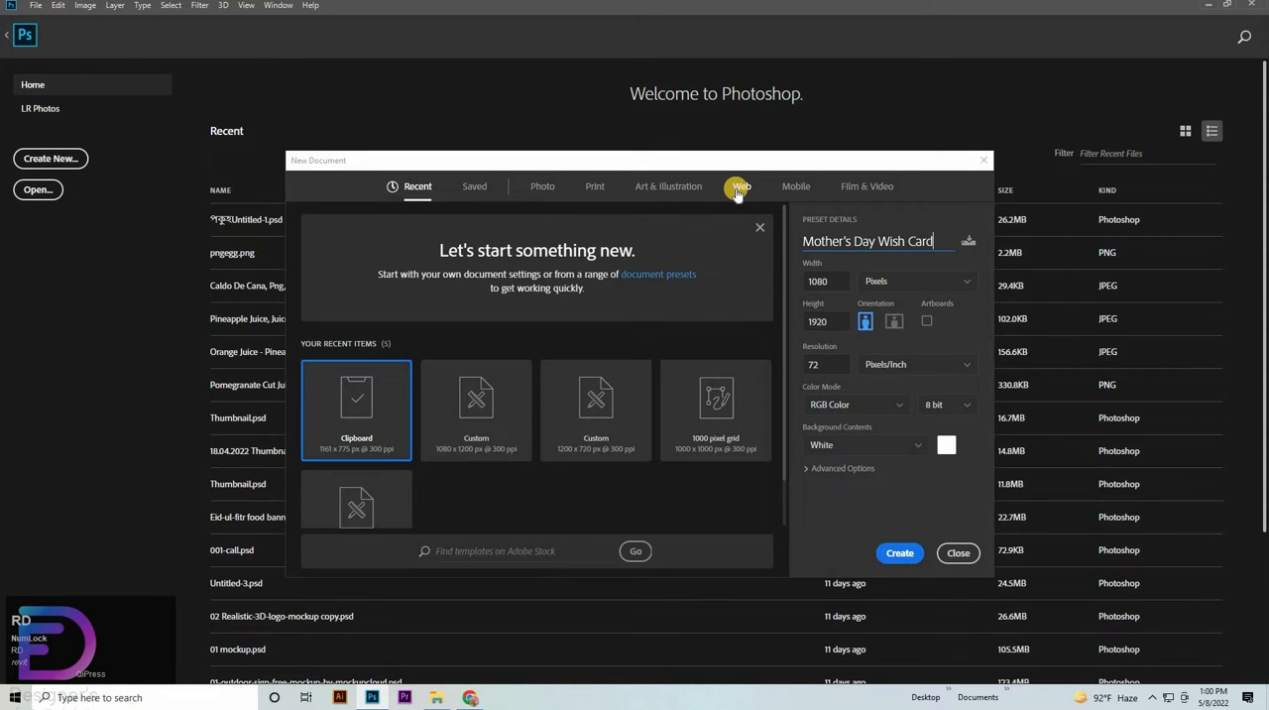
{"action": "type", "text": "esign"}
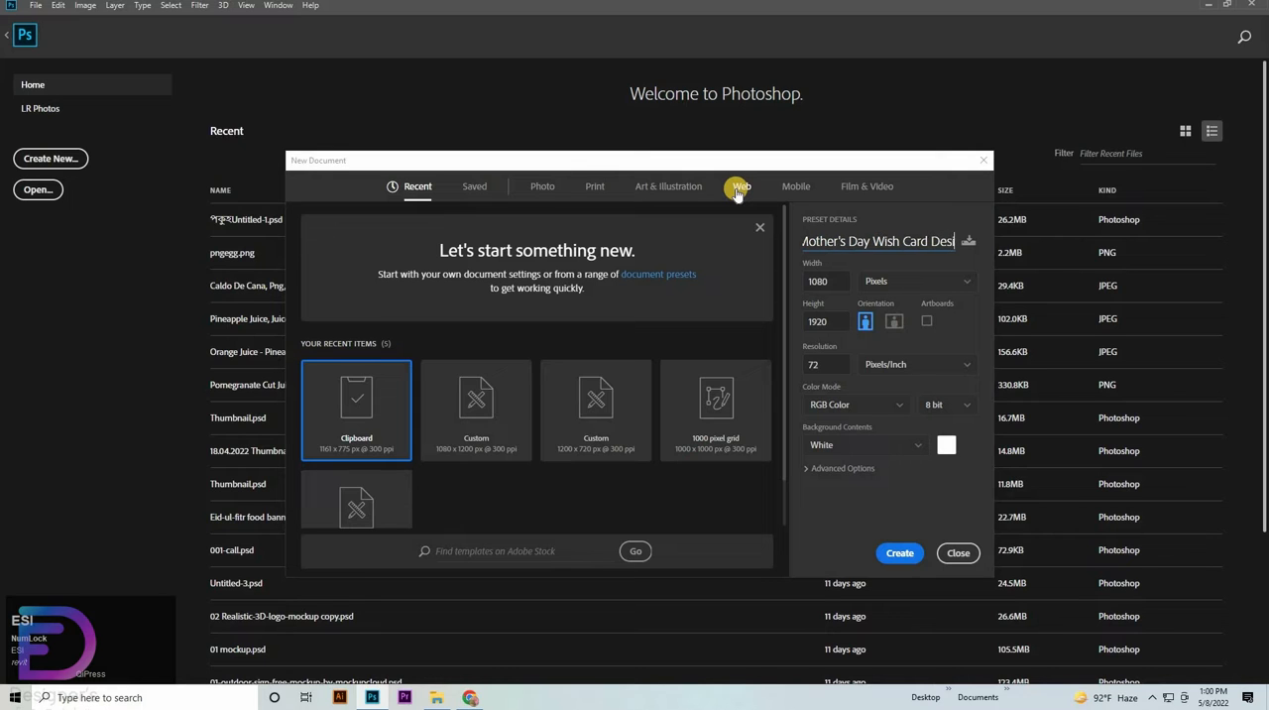
{"action": "left_click", "coordinate": [889, 552]}
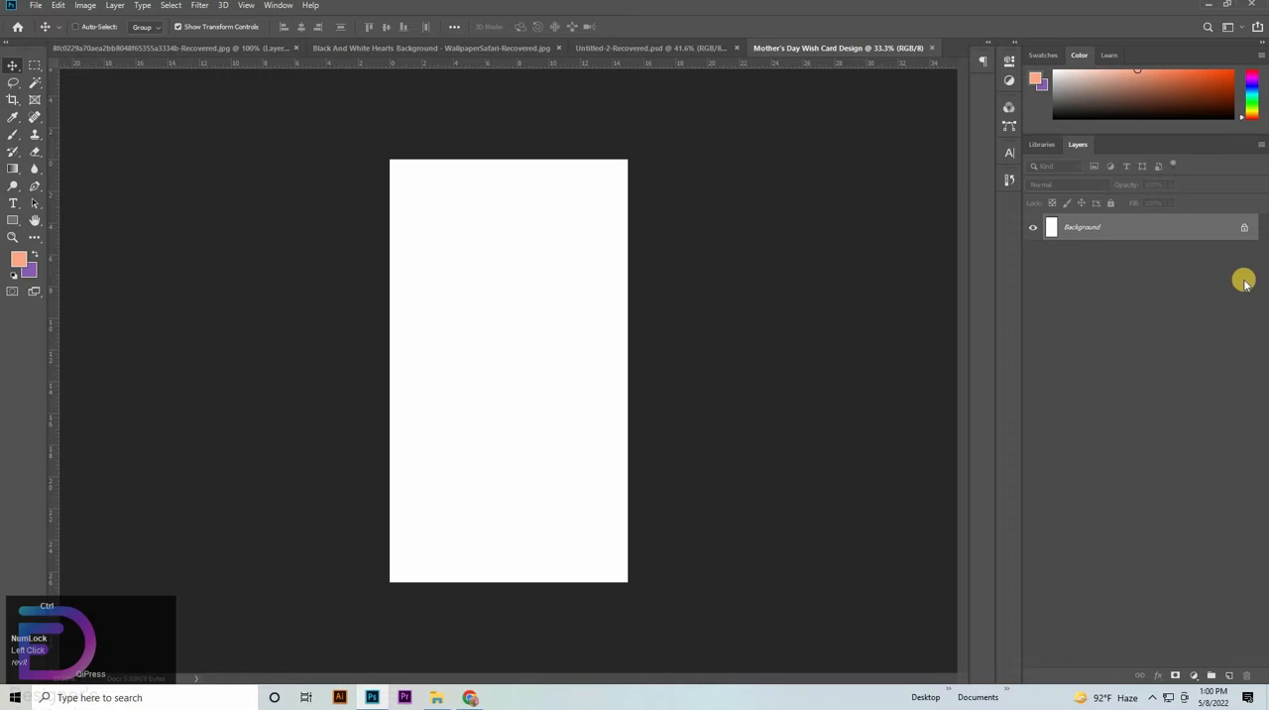
- Unlock the Background layer and copy the color swatch strip from Untitled-2-Recovered.psd onto the upper part of the card
{"action": "left_click", "coordinate": [1244, 228]}
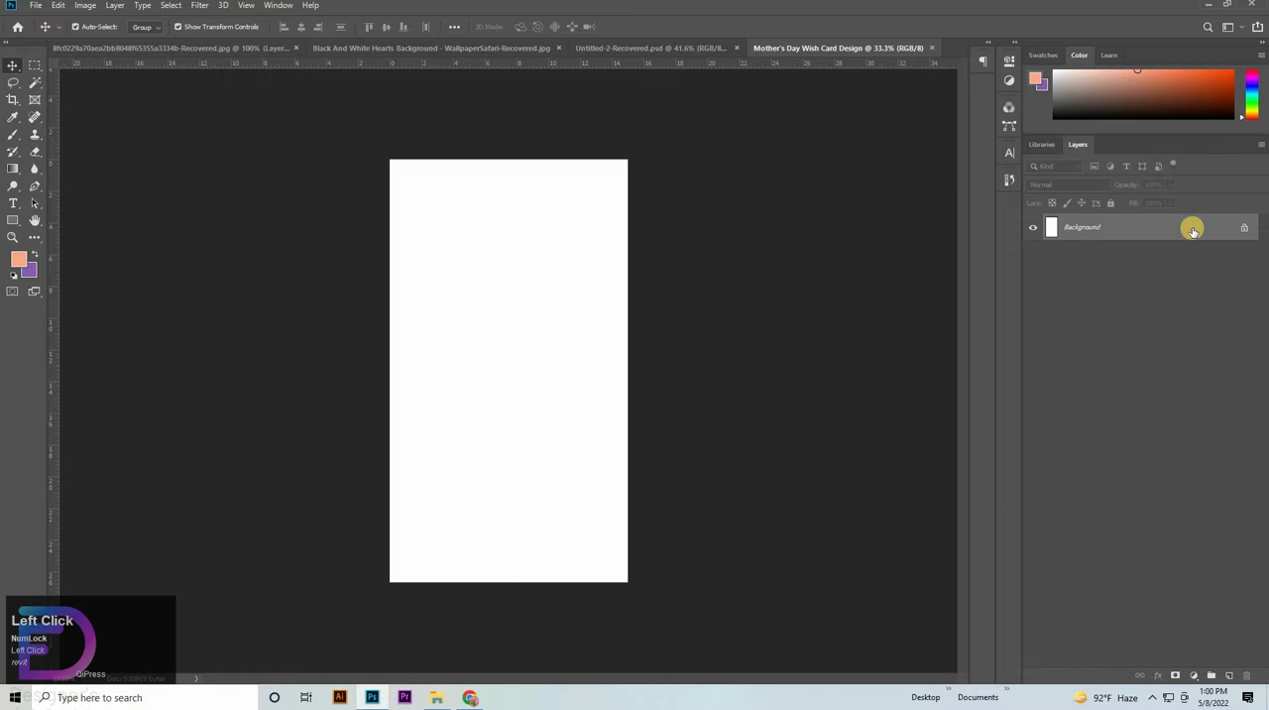
{"action": "left_click", "coordinate": [620, 48]}
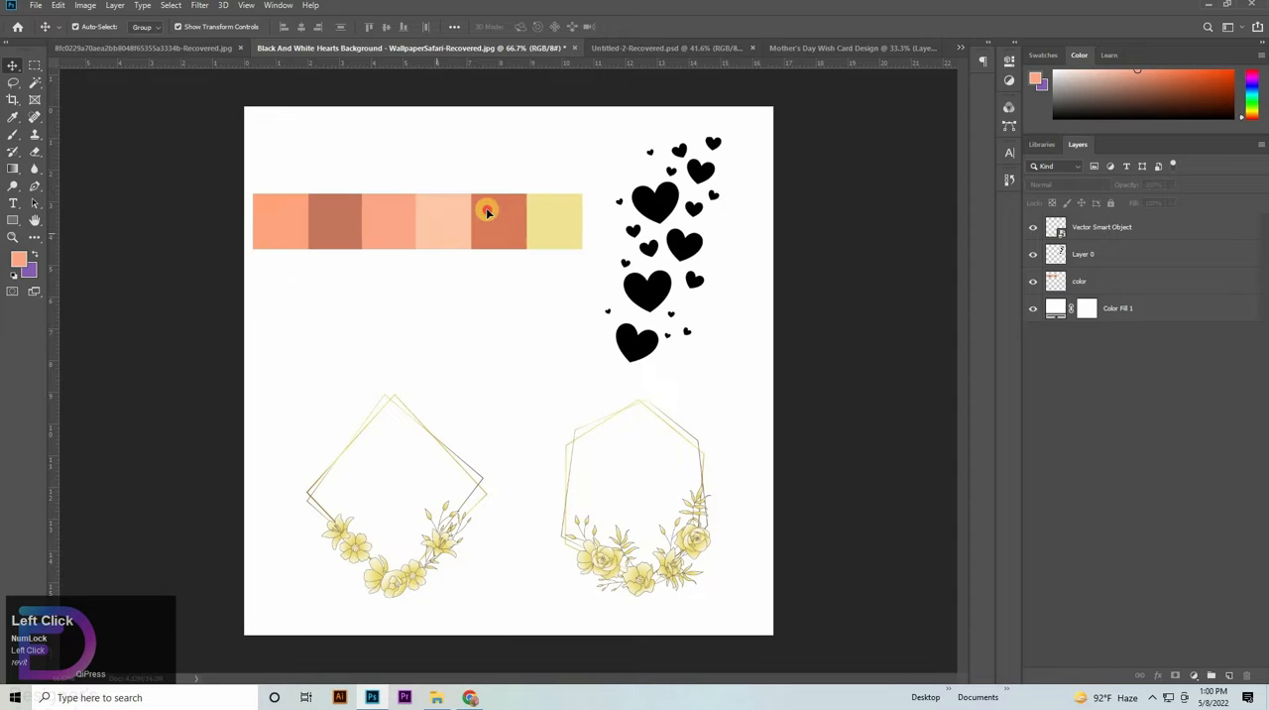
{"action": "left_click_drag", "start_coordinate": [486, 210], "coordinate": [595, 246]}
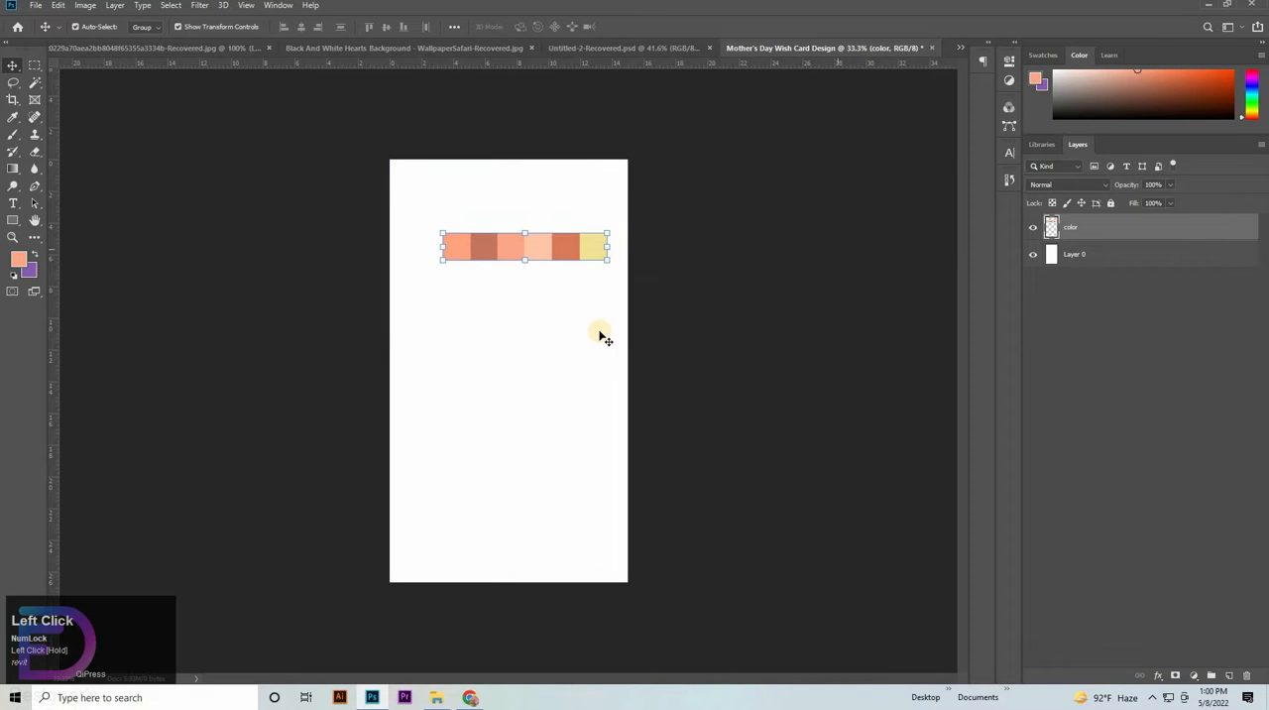
{"action": "left_click_drag", "start_coordinate": [439, 248], "coordinate": [598, 332]}
{"action": "left_click_drag", "start_coordinate": [635, 212], "coordinate": [525, 204]}
{"action": "left_click", "coordinate": [861, 363]}
{"action": "left_click", "coordinate": [705, 420]}
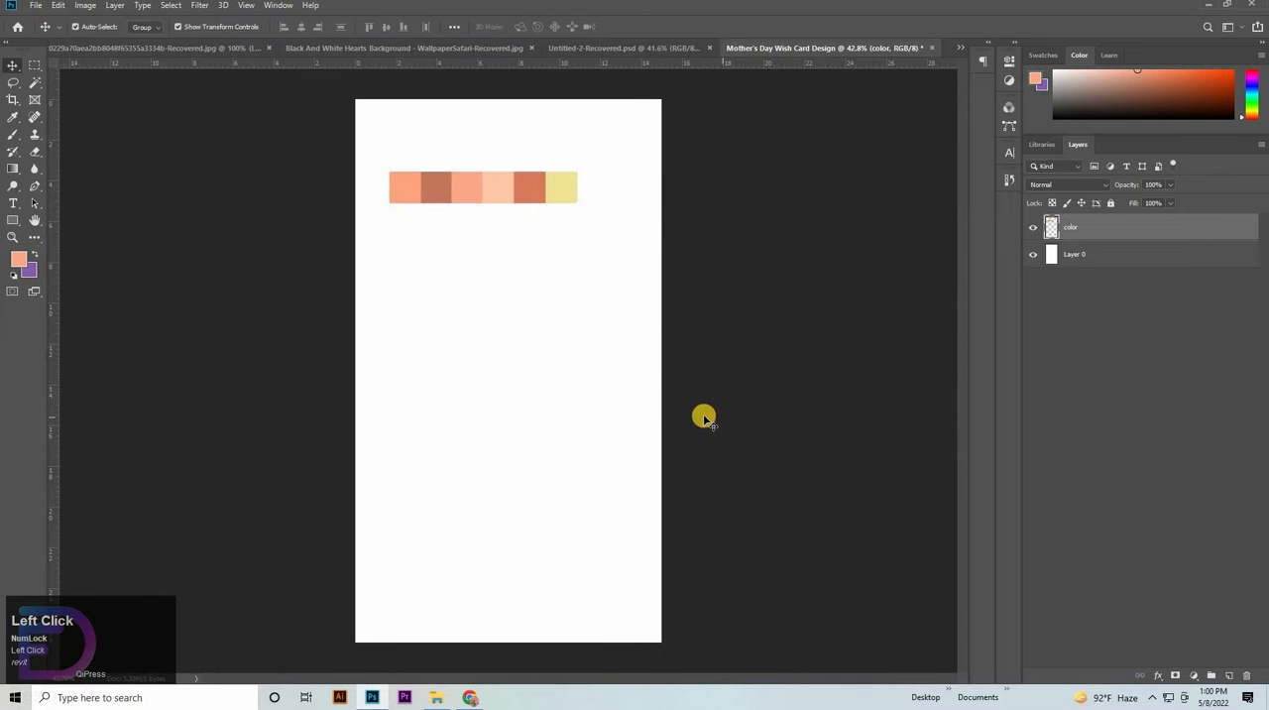
- Add a gradient overlay to Layer 0, remove its middle color stop and set the start stop to the first swatch's orange, ffa37e
{"action": "double_click", "coordinate": [1133, 261]}
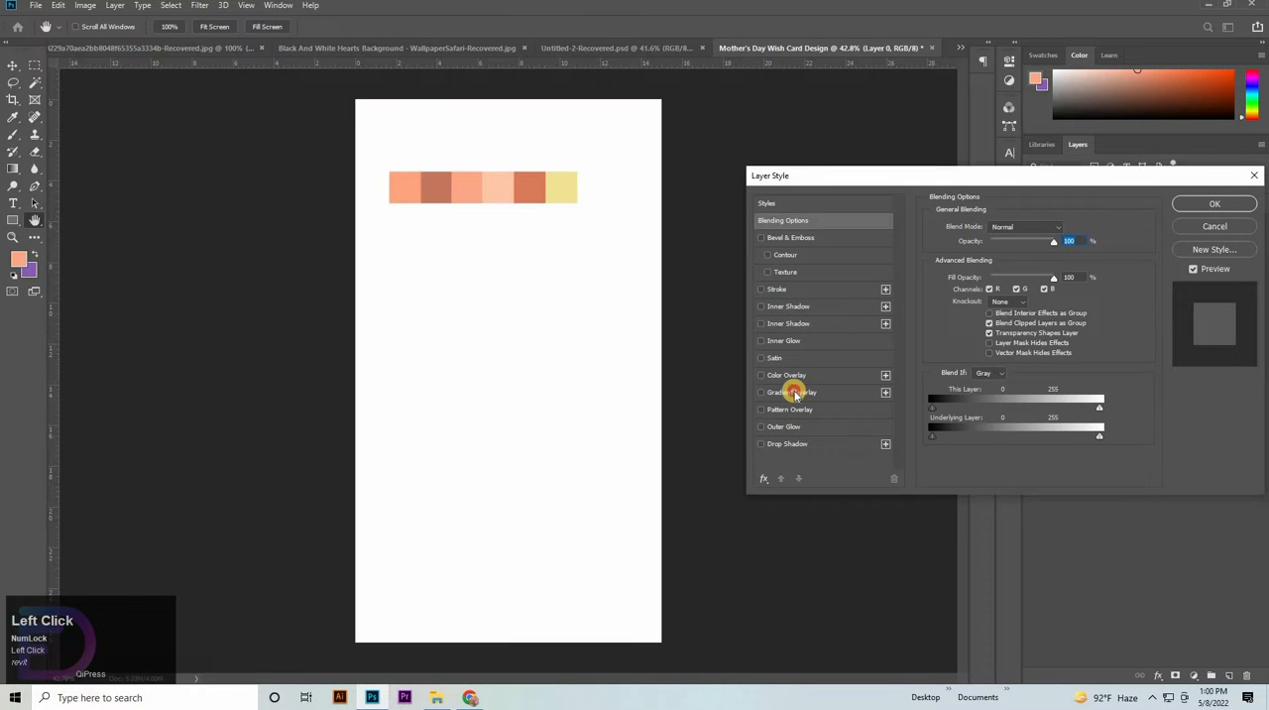
{"action": "left_click", "coordinate": [794, 393]}
{"action": "left_click", "coordinate": [1030, 262]}
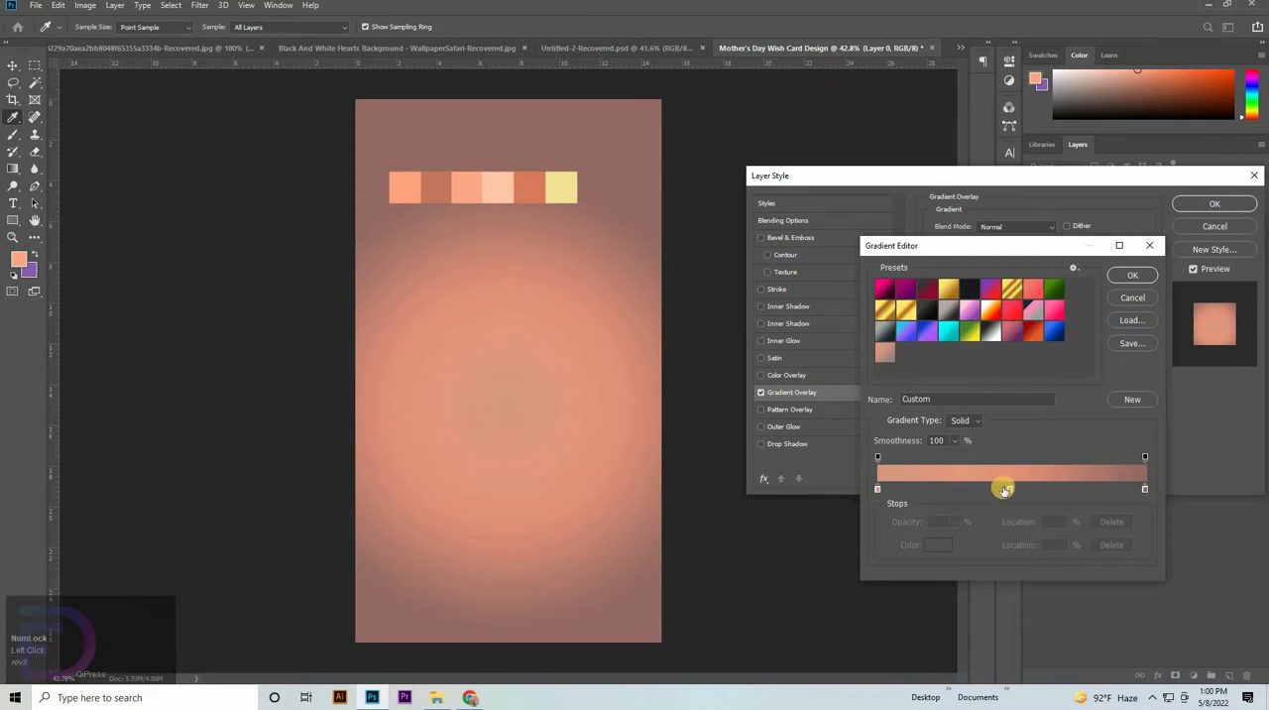
{"action": "left_click_drag", "start_coordinate": [1009, 490], "coordinate": [1008, 508]}
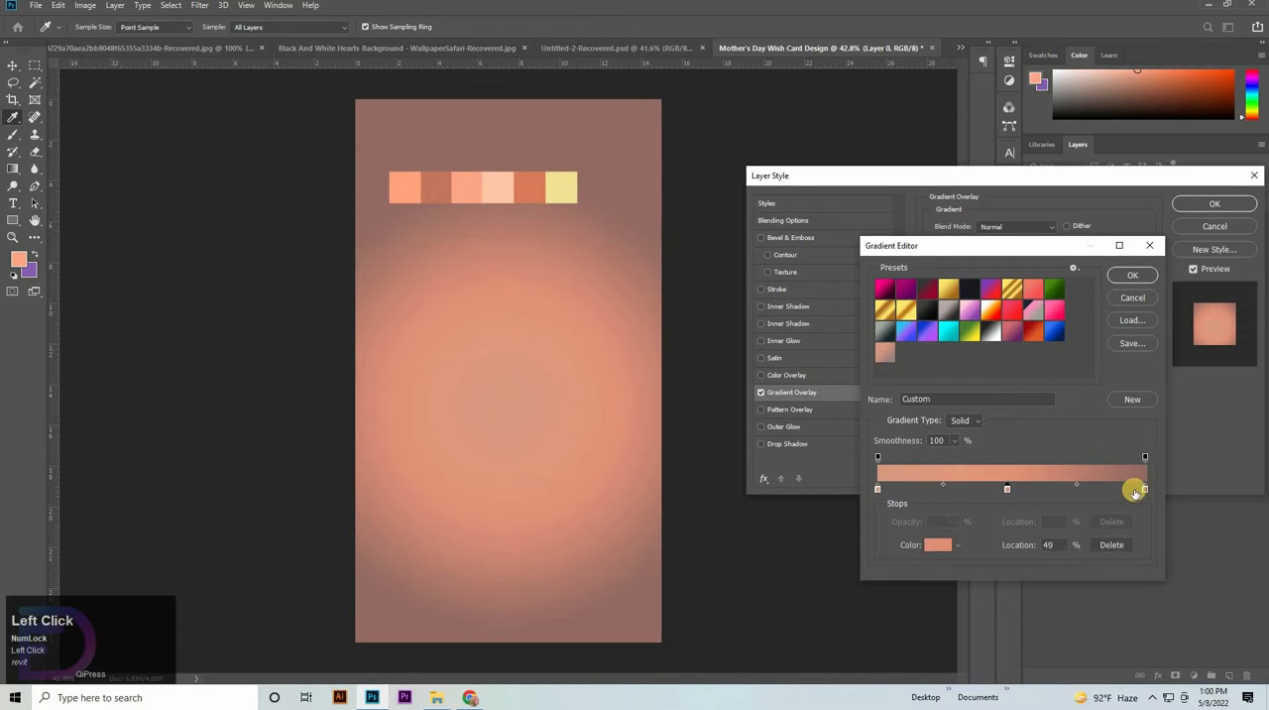
{"action": "left_click", "coordinate": [877, 489]}
{"action": "left_click", "coordinate": [926, 544]}
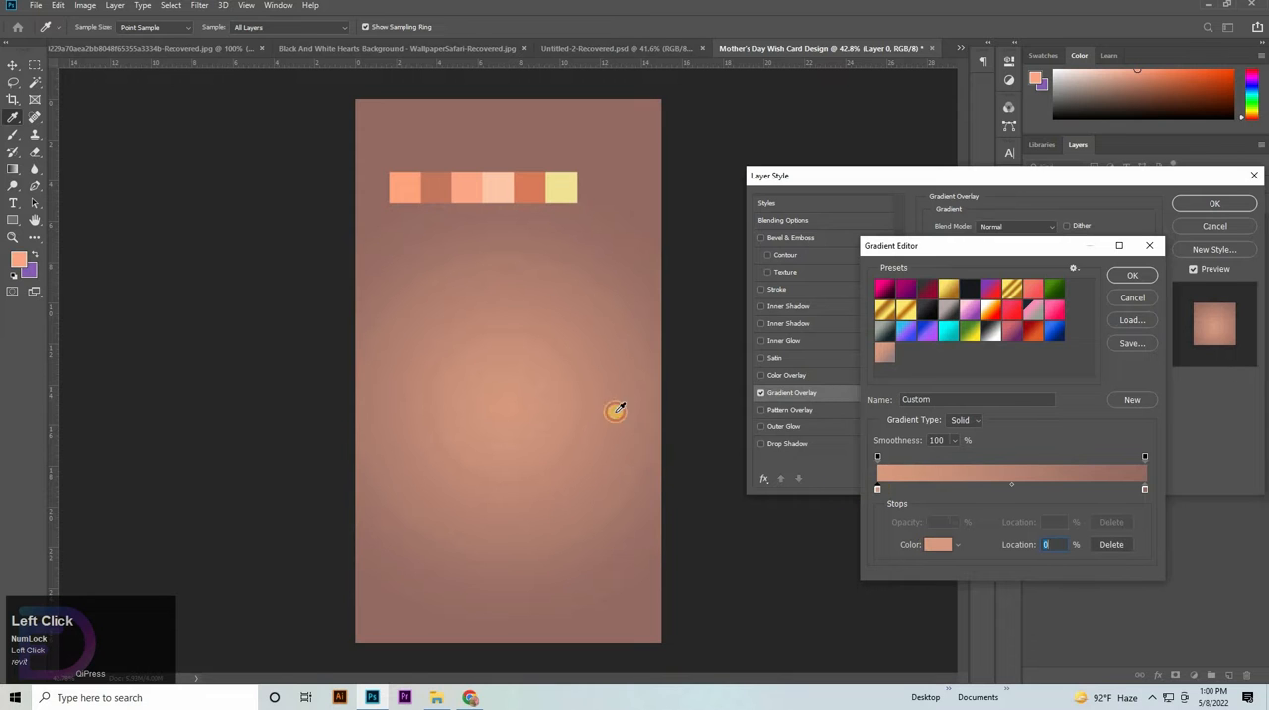
{"action": "left_click", "coordinate": [395, 185]}
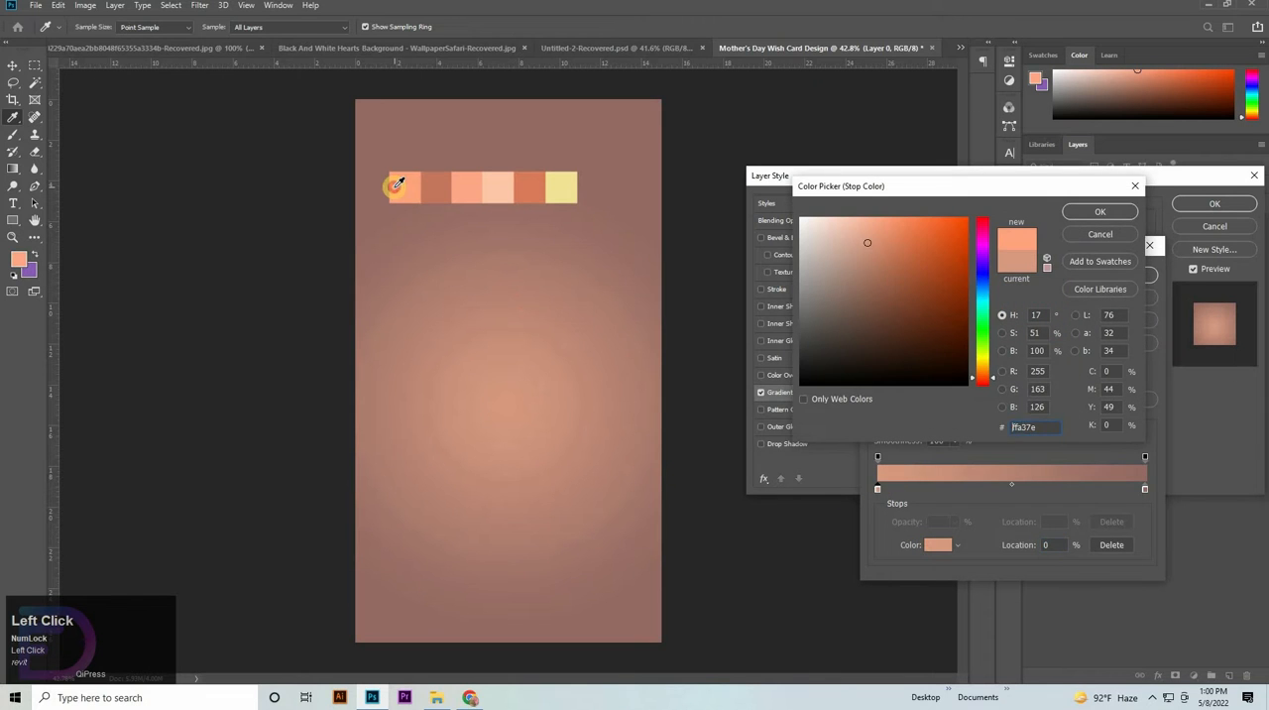
{"action": "left_click", "coordinate": [1127, 213]}
- Set the gradient's end color stop to the brownish second swatch, c57860
{"action": "left_click", "coordinate": [1144, 488]}
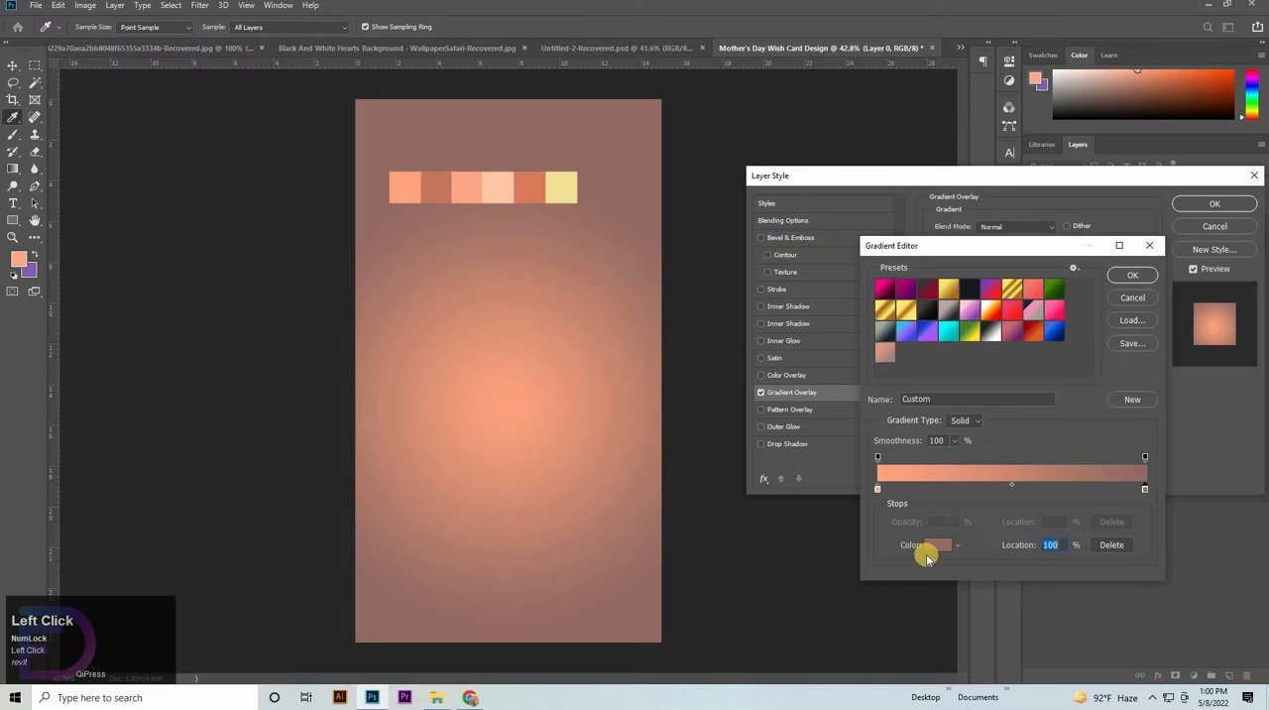
{"action": "left_click", "coordinate": [928, 551]}
{"action": "left_click", "coordinate": [433, 188]}
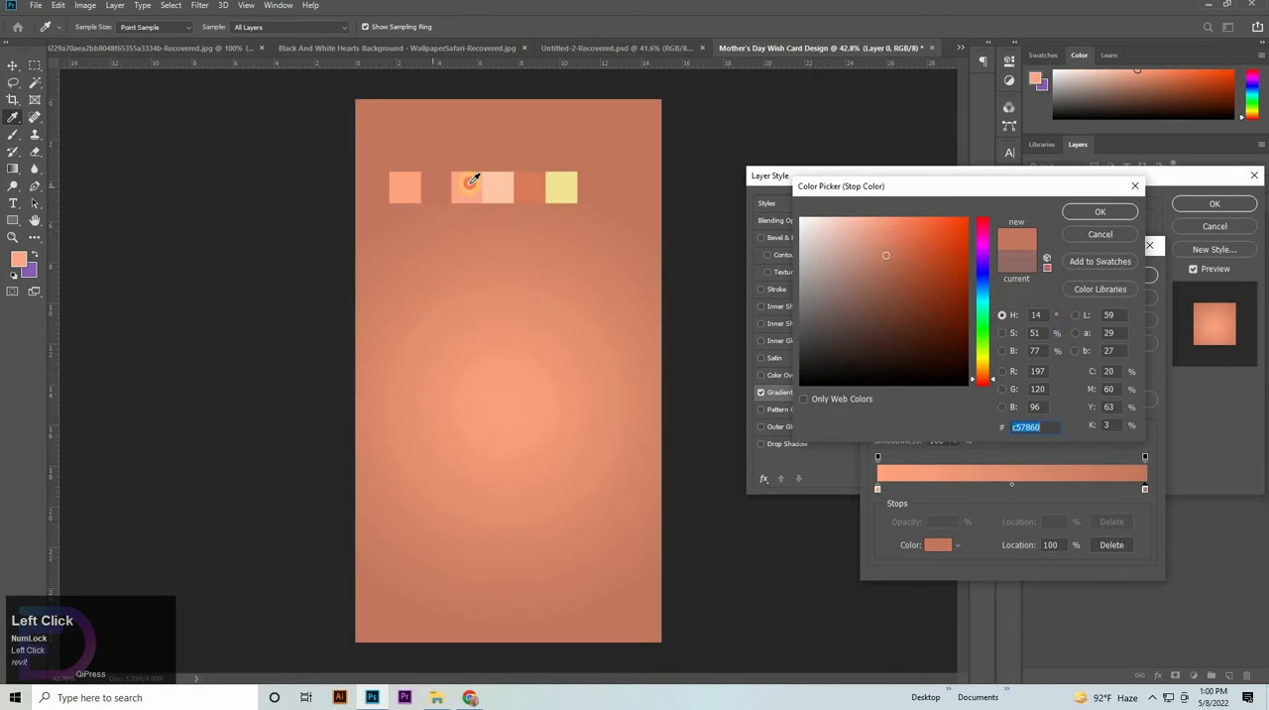
{"action": "left_click", "coordinate": [1099, 212]}
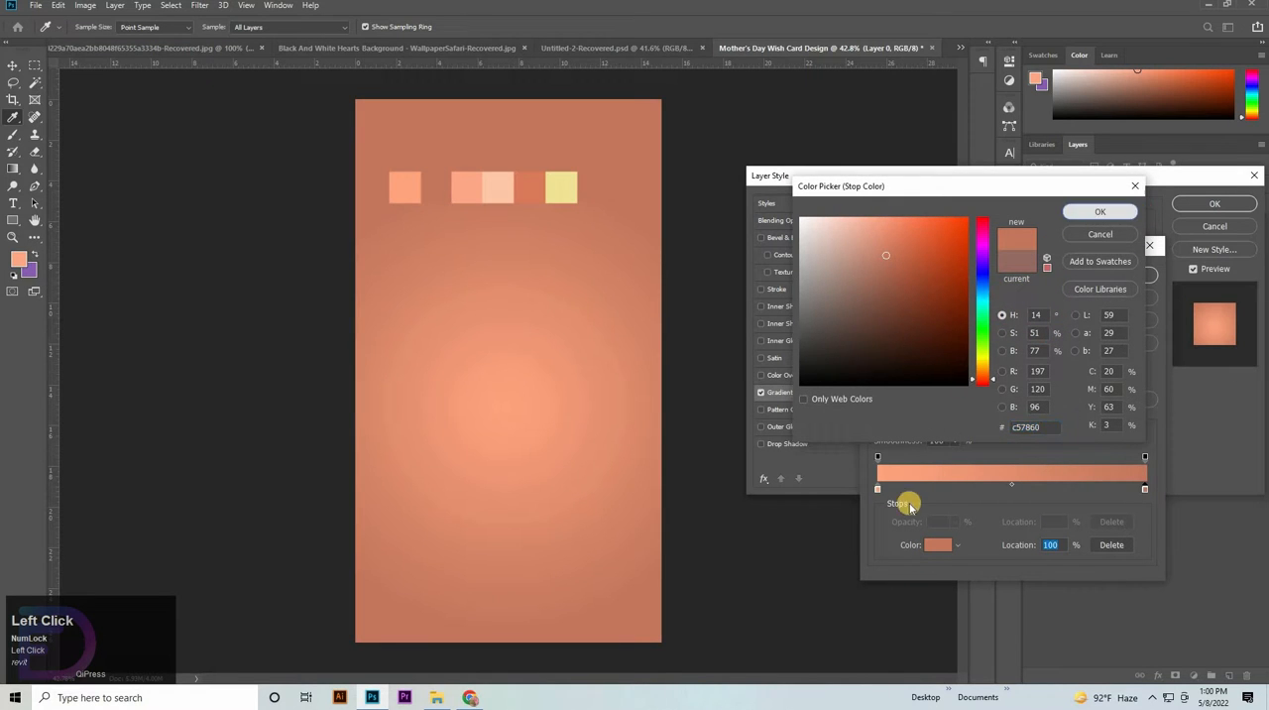
- Move the gradient's start color stop to a location of 20% and apply the gradient overlay to Layer 0
{"action": "left_click", "coordinate": [878, 490]}
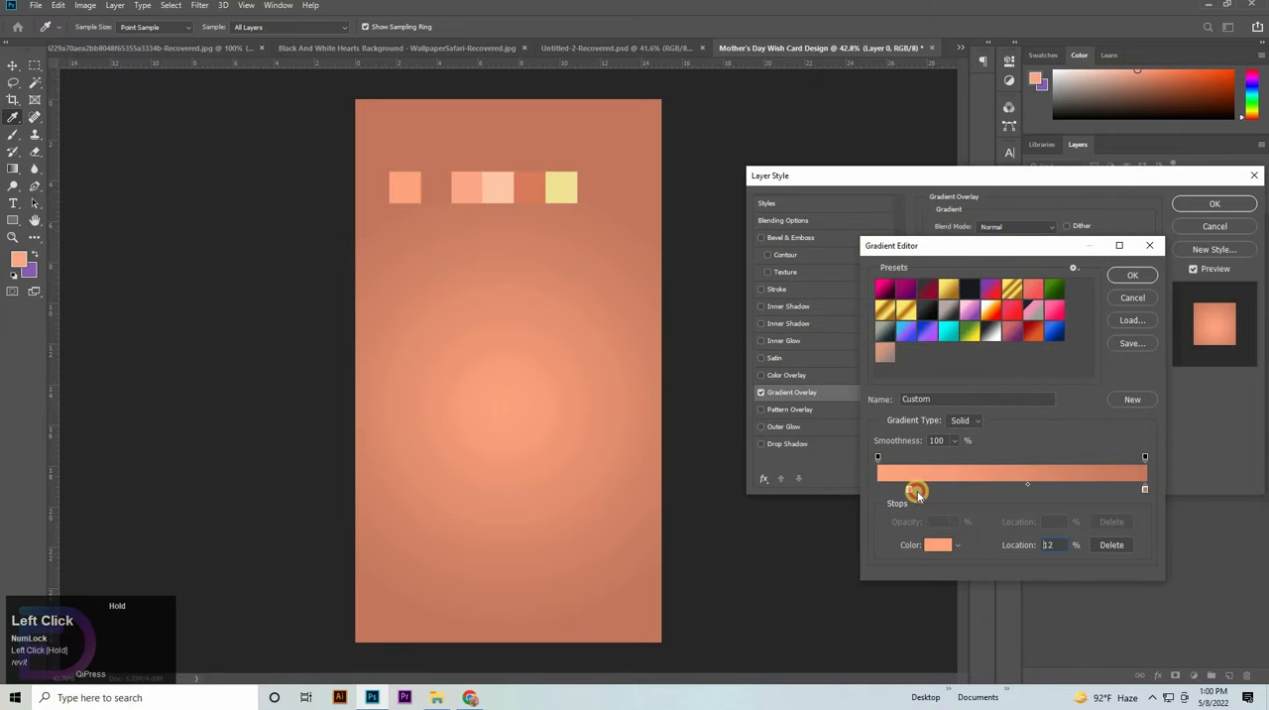
{"action": "left_click_drag", "start_coordinate": [924, 498], "coordinate": [926, 497]}
{"action": "left_click_drag", "start_coordinate": [1033, 544], "coordinate": [1057, 543]}
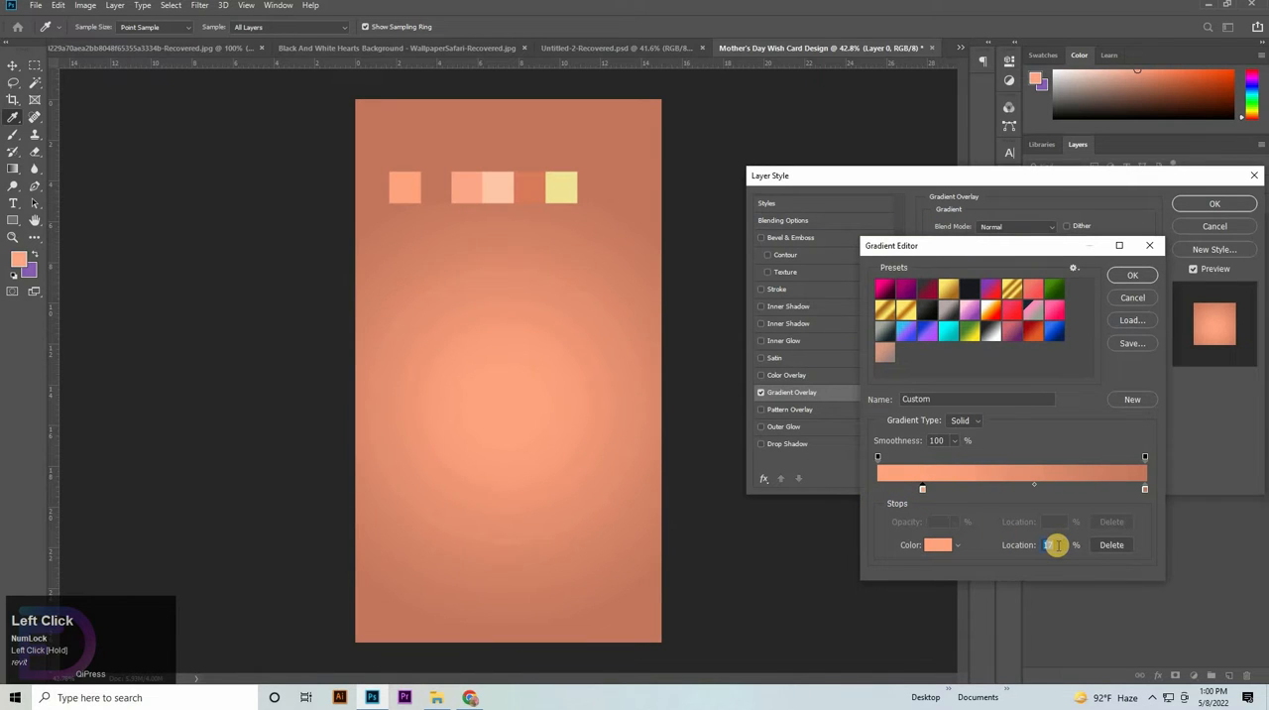
{"action": "key", "text": "Up"}
{"action": "key", "text": "Up"}
{"action": "key", "text": "Up"}
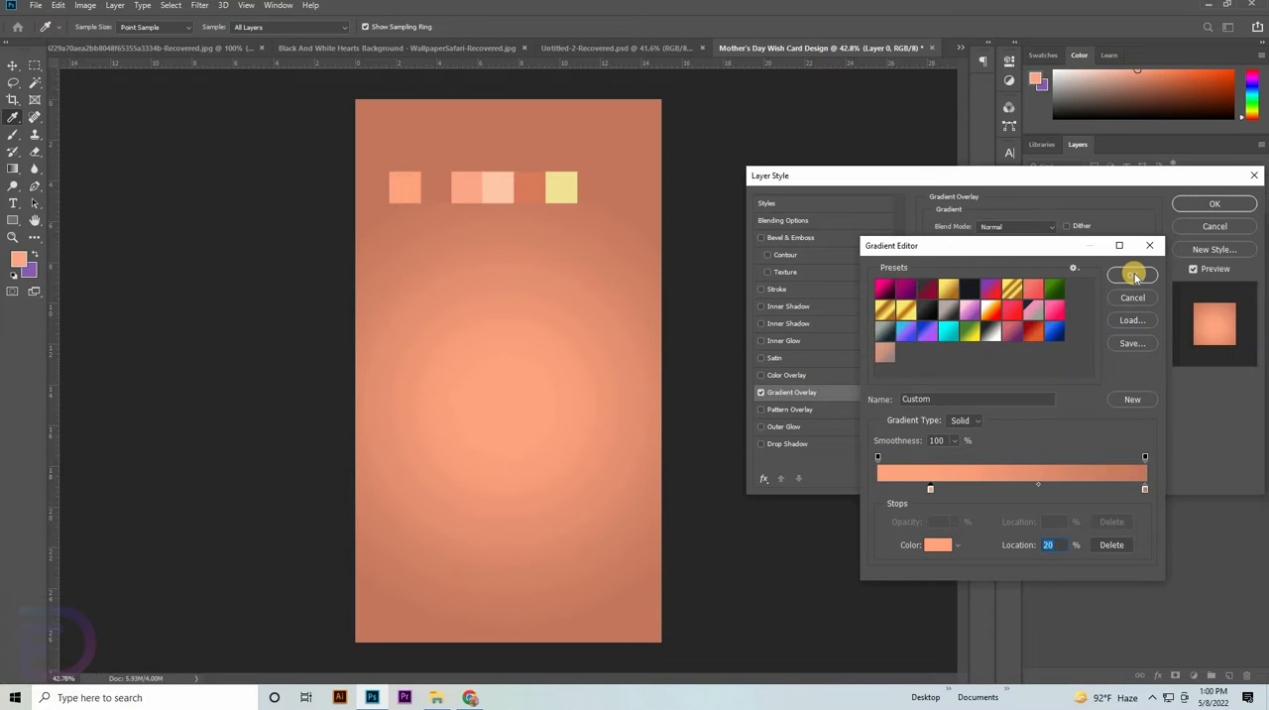
{"action": "left_click", "coordinate": [1135, 276]}
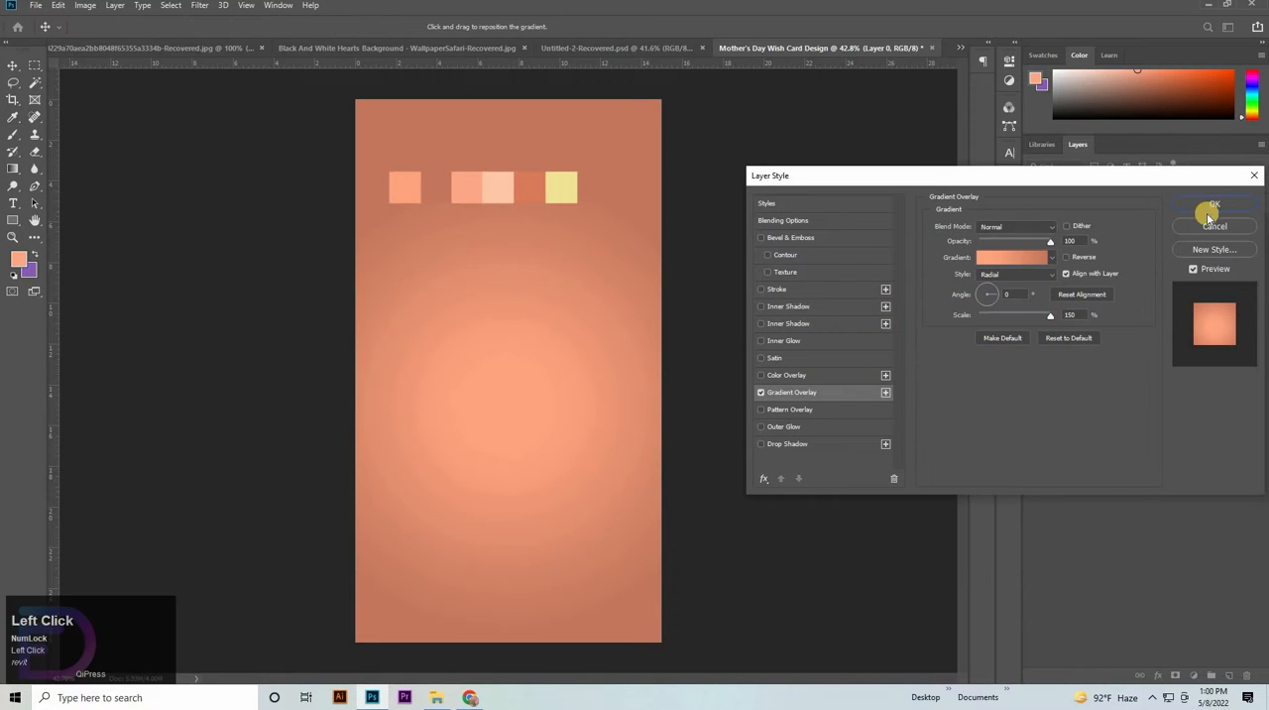
{"action": "left_click", "coordinate": [1066, 258]}
{"action": "left_click", "coordinate": [1066, 258]}
{"action": "left_click", "coordinate": [1196, 203]}
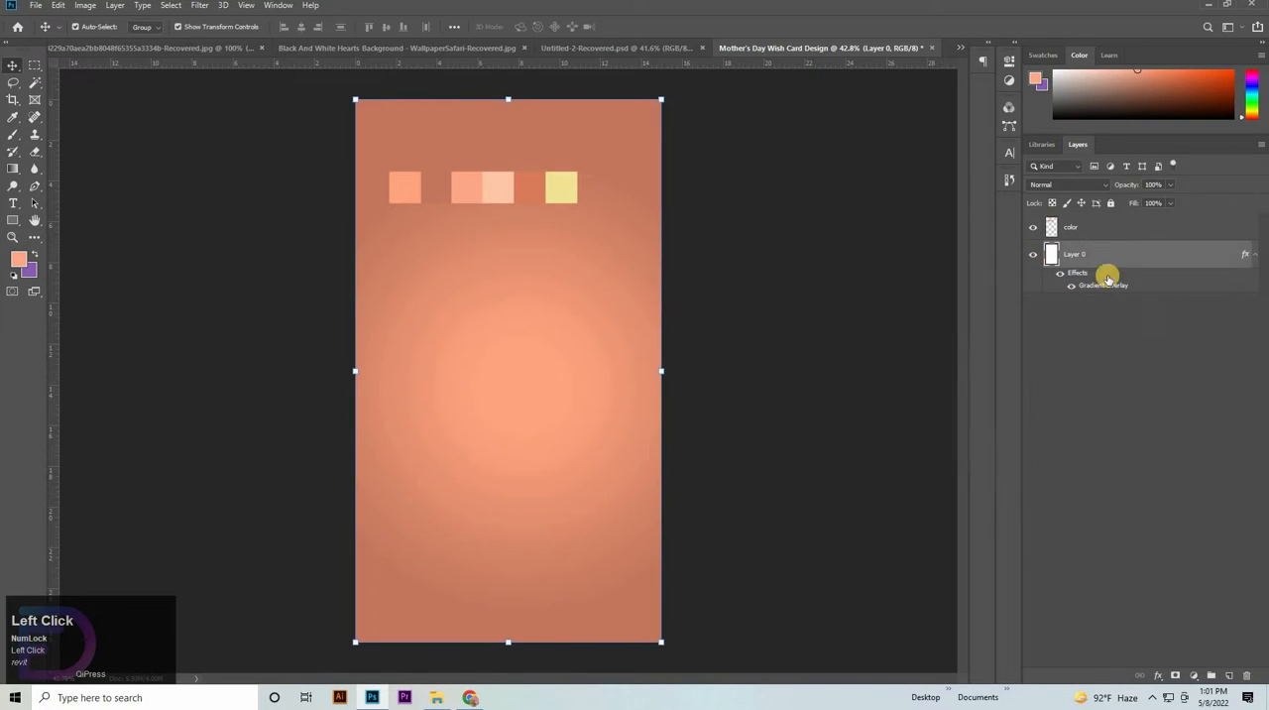
- Add a Curves adjustment layer above Layer 0 and pull the upper midtones of the curve slightly down to deepen the background
{"action": "left_click", "coordinate": [1196, 675]}
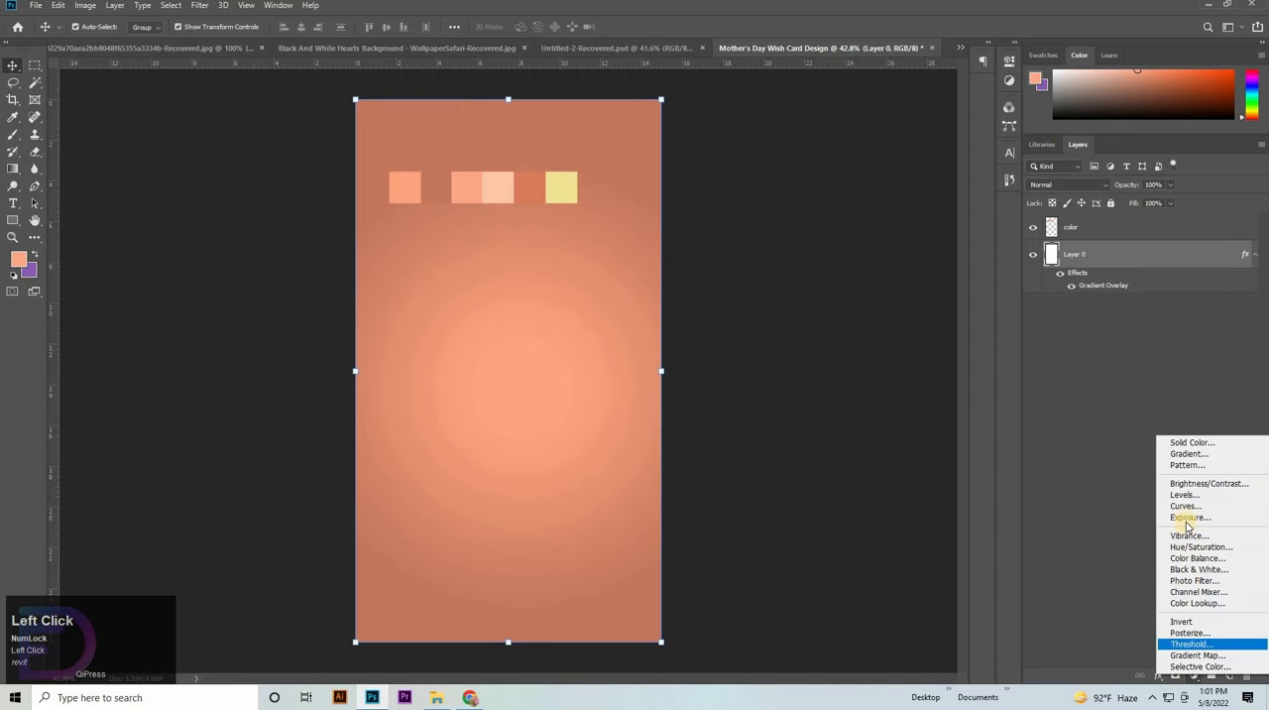
{"action": "left_click", "coordinate": [1185, 506]}
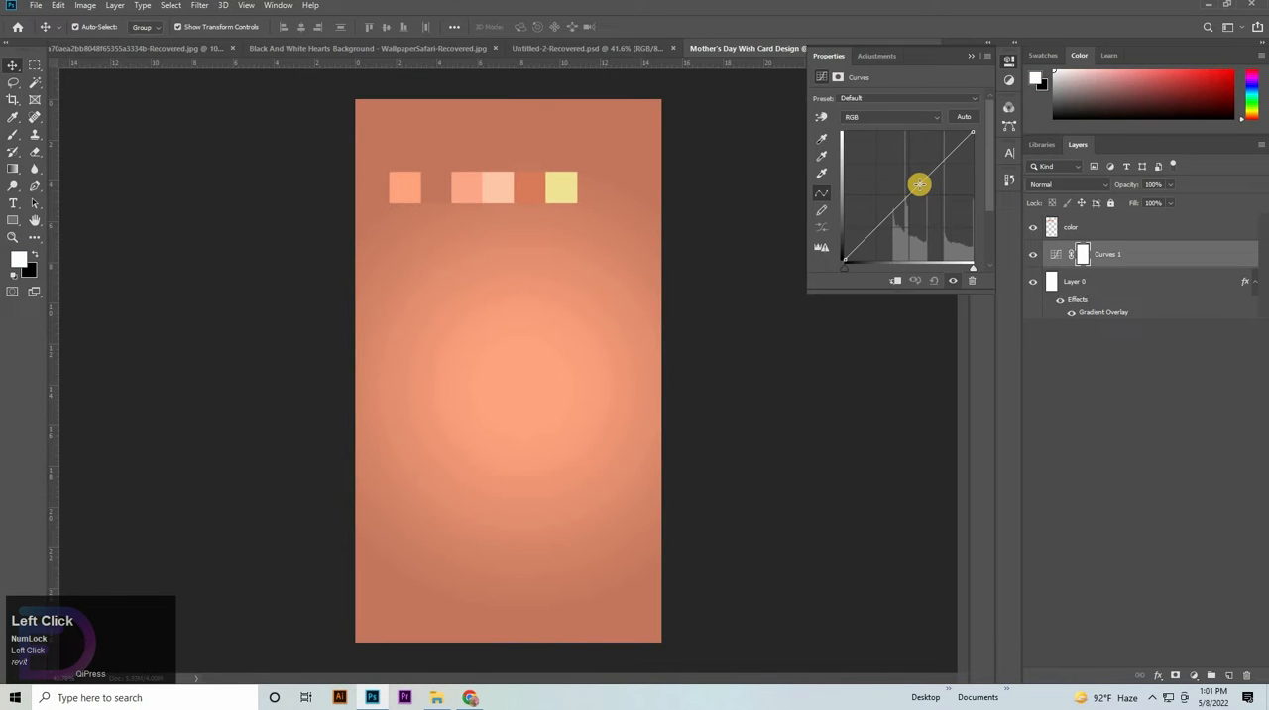
{"action": "left_click_drag", "start_coordinate": [922, 182], "coordinate": [924, 186]}
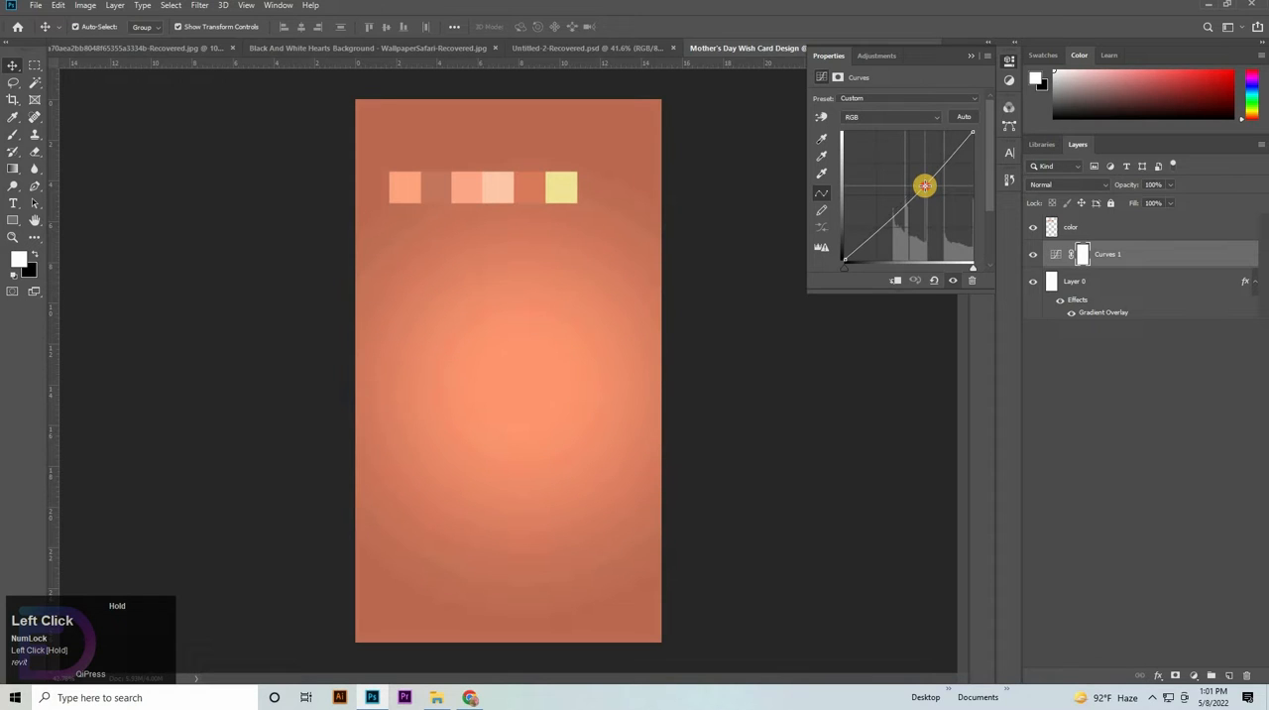
{"action": "left_click_drag", "start_coordinate": [923, 185], "coordinate": [924, 185]}
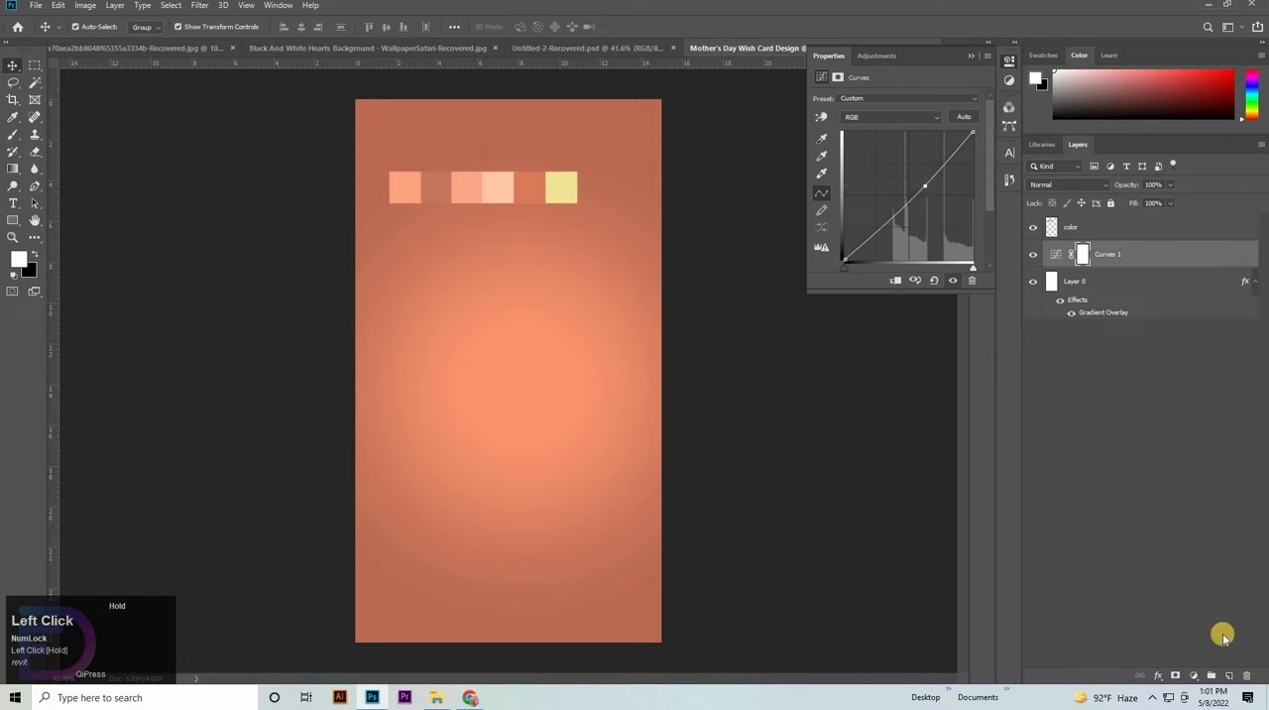
- Add a Levels adjustment layer above Curves 1 with a shadow input of 24 and a midtone input of 0.89
{"action": "left_click_drag", "start_coordinate": [1197, 677], "coordinate": [1170, 507]}
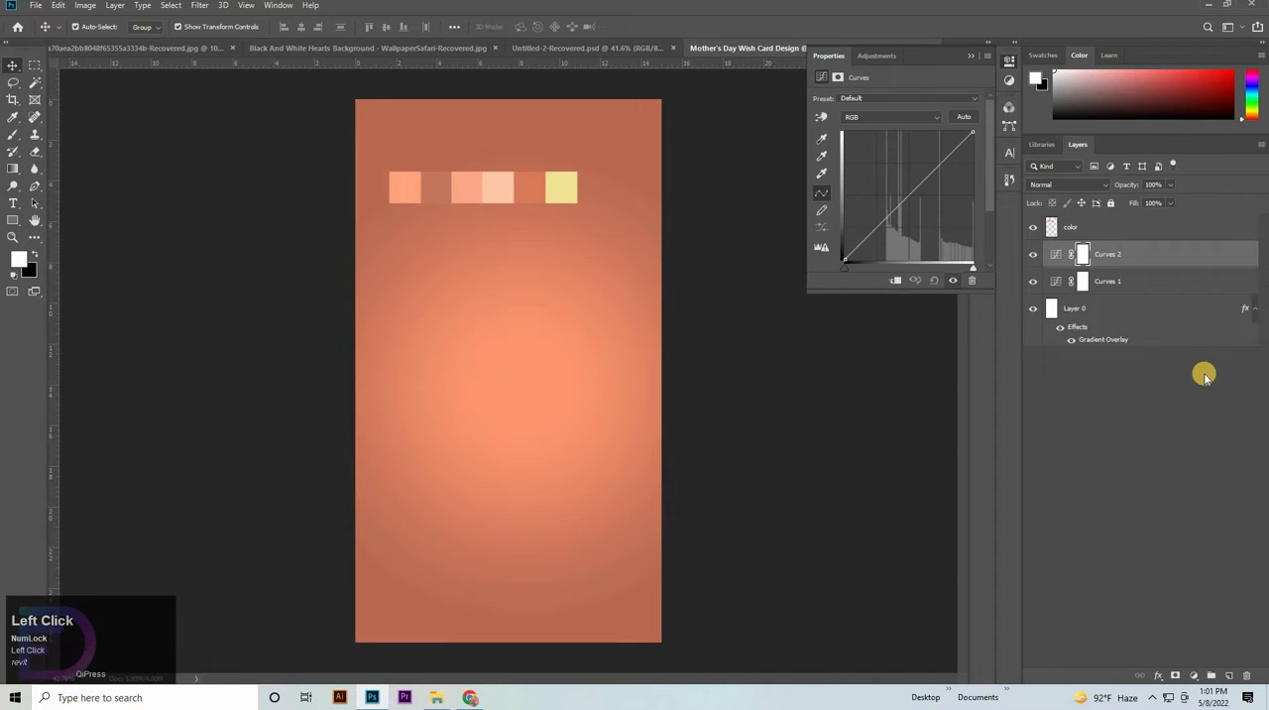
{"action": "key", "text": "Delete"}
{"action": "left_click_drag", "start_coordinate": [1184, 679], "coordinate": [1177, 498]}
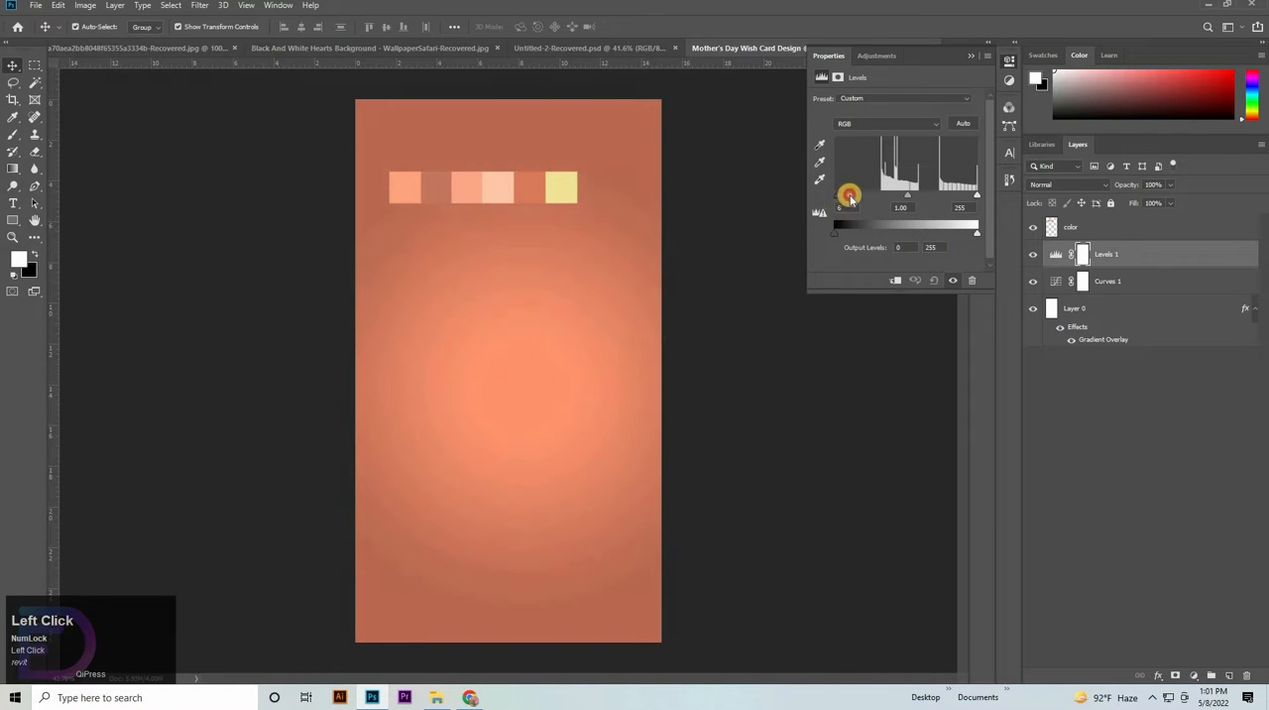
{"action": "left_click_drag", "start_coordinate": [849, 195], "coordinate": [850, 198]}
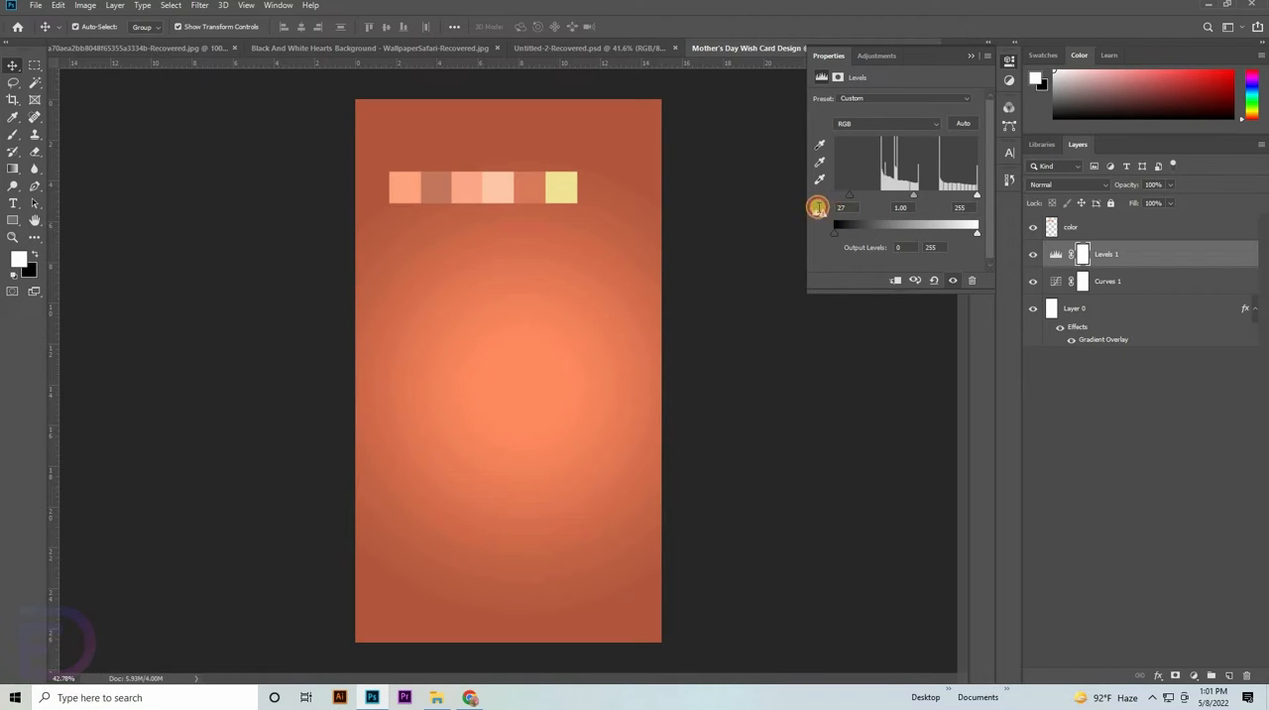
{"action": "left_click", "coordinate": [817, 208]}
{"action": "key", "text": "Down"}
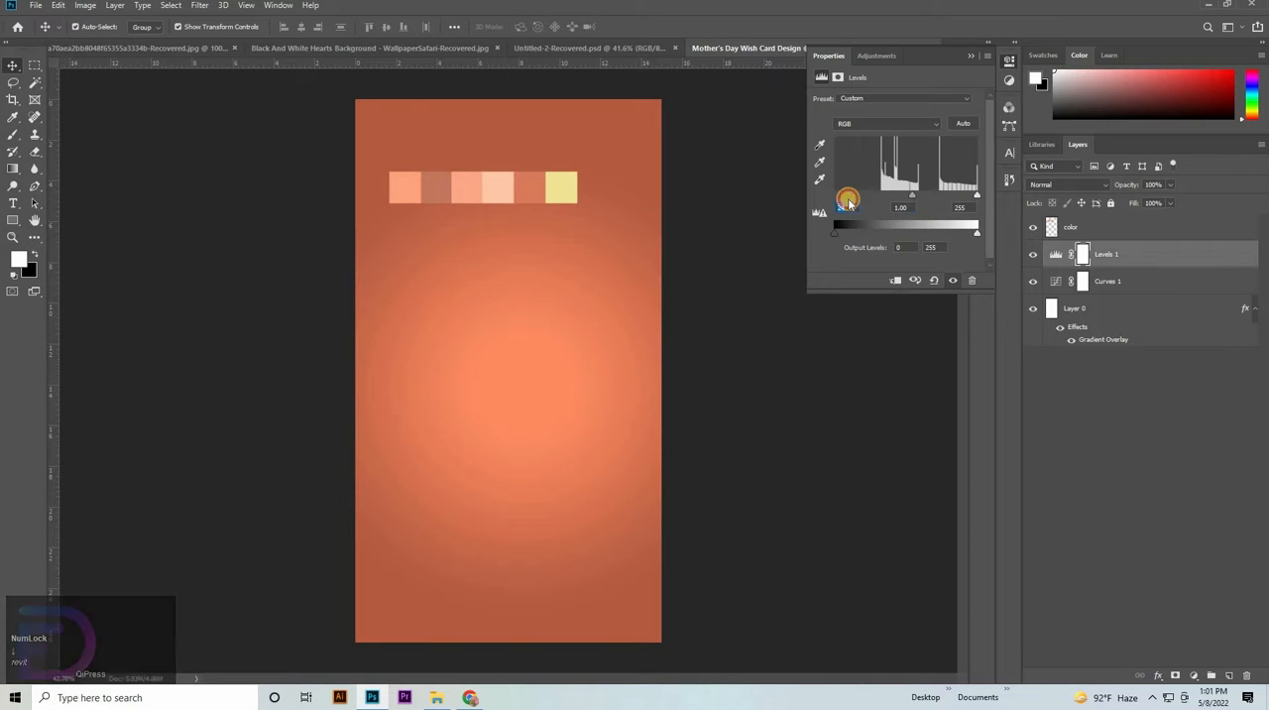
{"action": "left_click", "coordinate": [848, 203]}
{"action": "key", "text": "Down"}
{"action": "key", "text": "Down"}
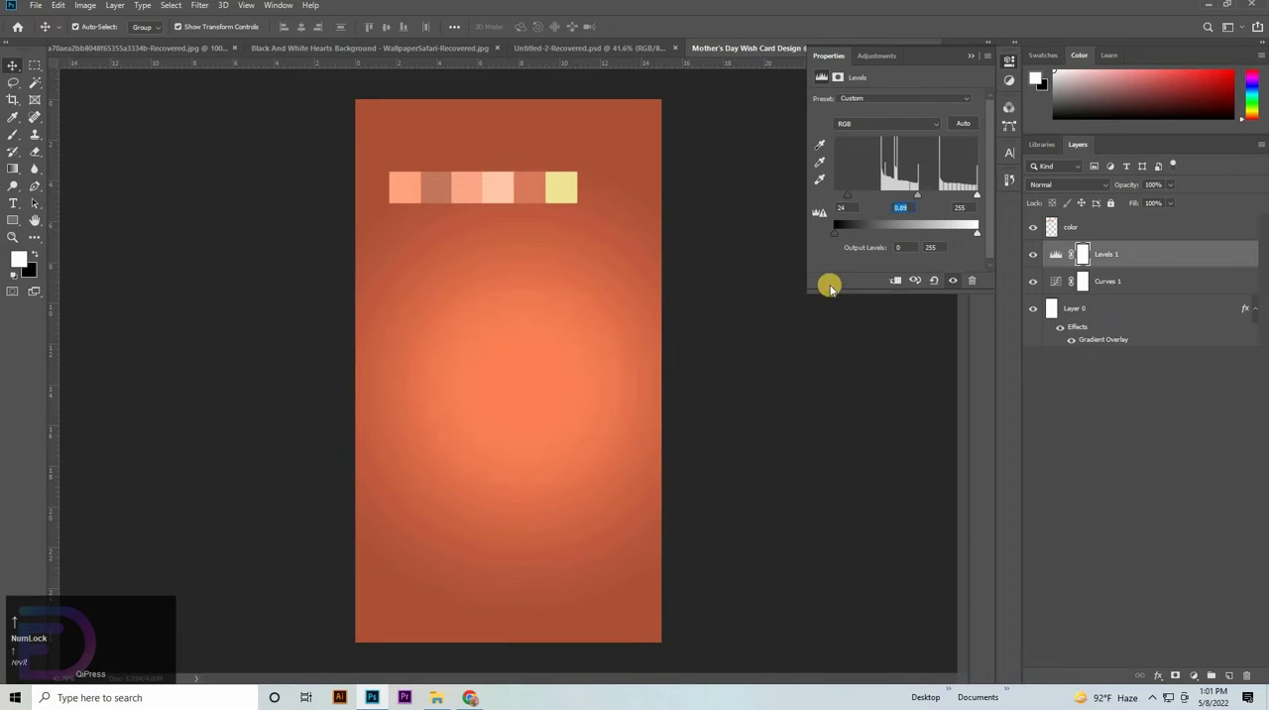
- Add a new empty layer directly above the Levels 1 adjustment layer
{"action": "left_click", "coordinate": [1091, 309]}
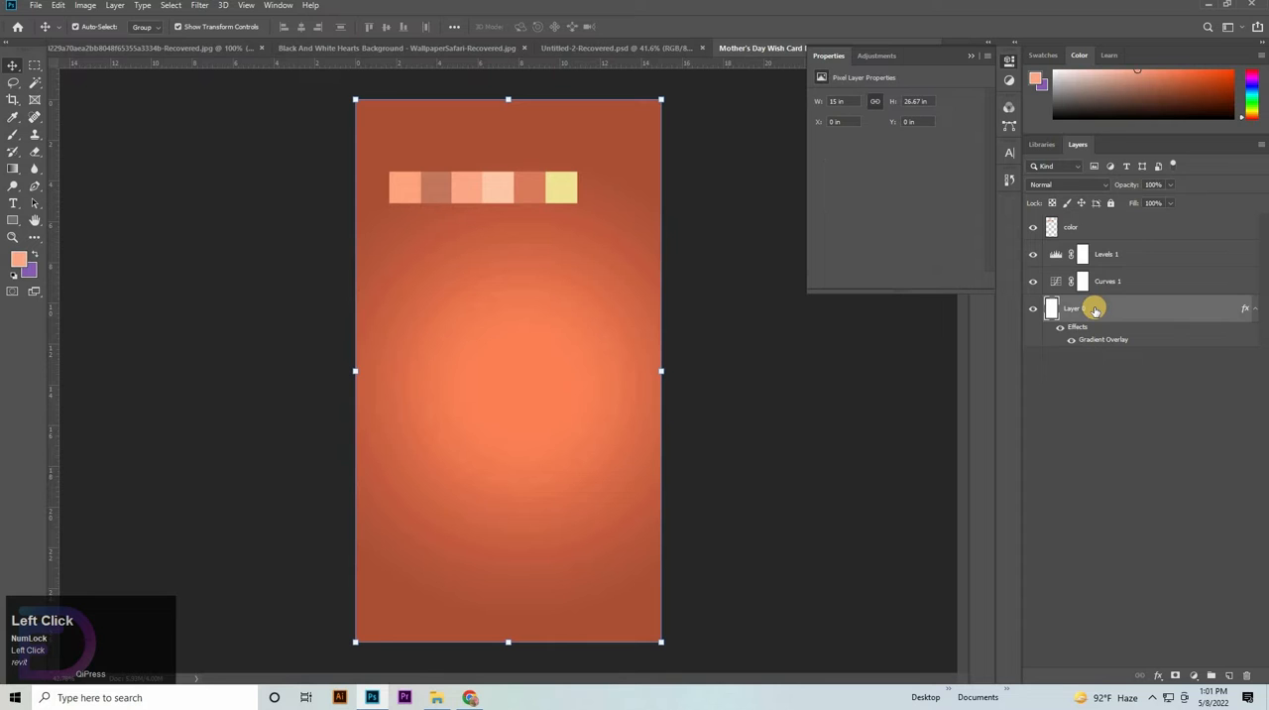
{"action": "left_click", "coordinate": [1127, 243]}
{"action": "left_click", "coordinate": [1127, 254]}
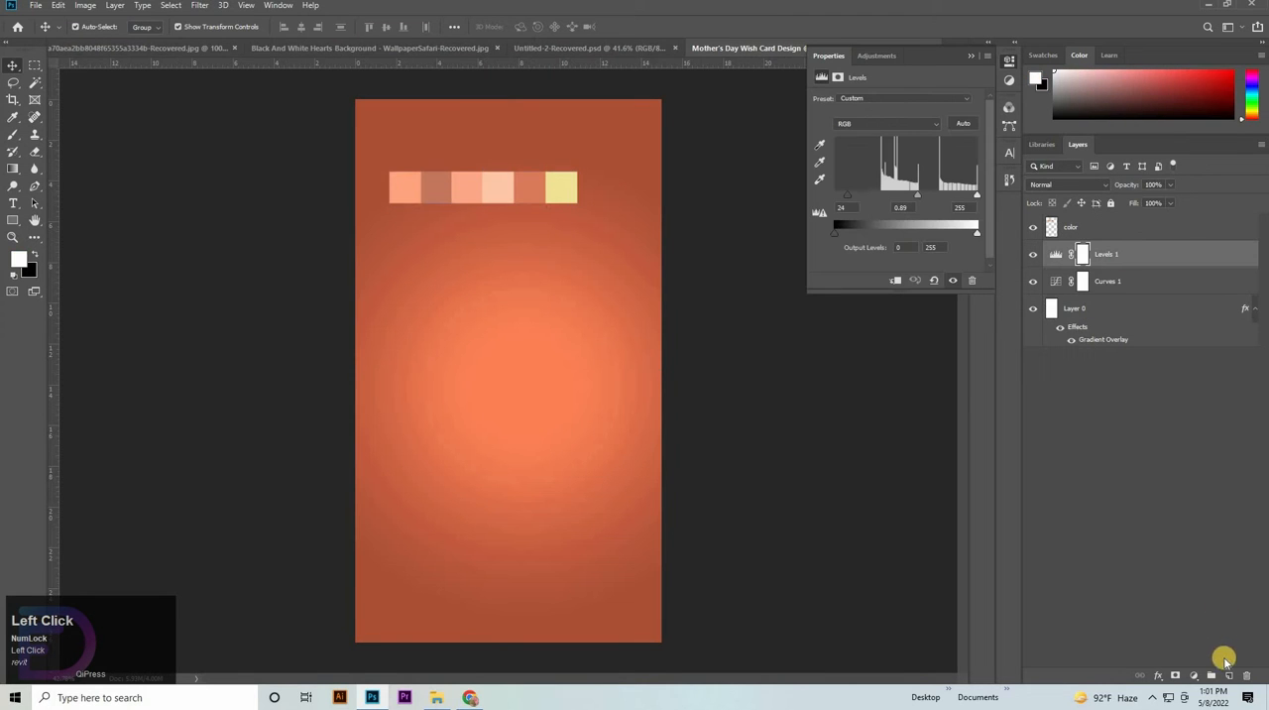
{"action": "left_click", "coordinate": [1194, 679]}
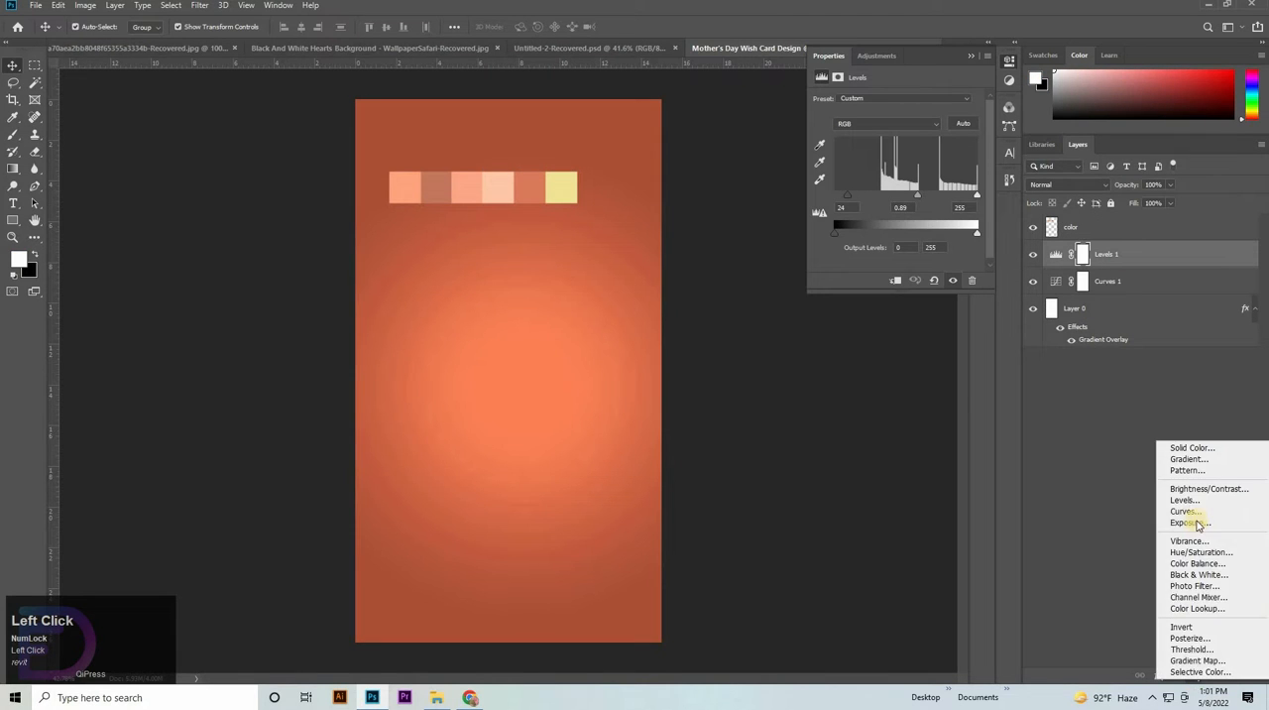
{"action": "left_click", "coordinate": [1018, 456]}
{"action": "left_click", "coordinate": [1228, 674]}
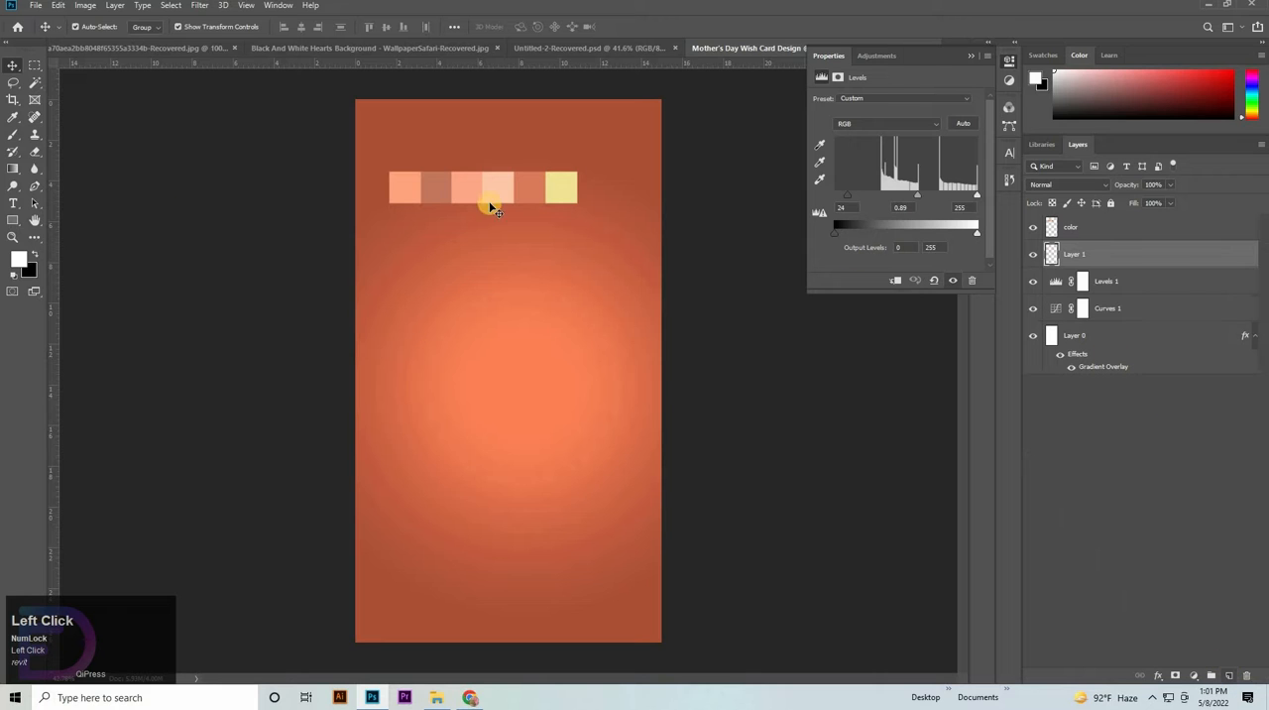
- Paint a single soft Brush dab of light orange ffa888, 1400 px in size, at the canvas centre on the new layer
{"action": "right_click", "coordinate": [11, 137]}
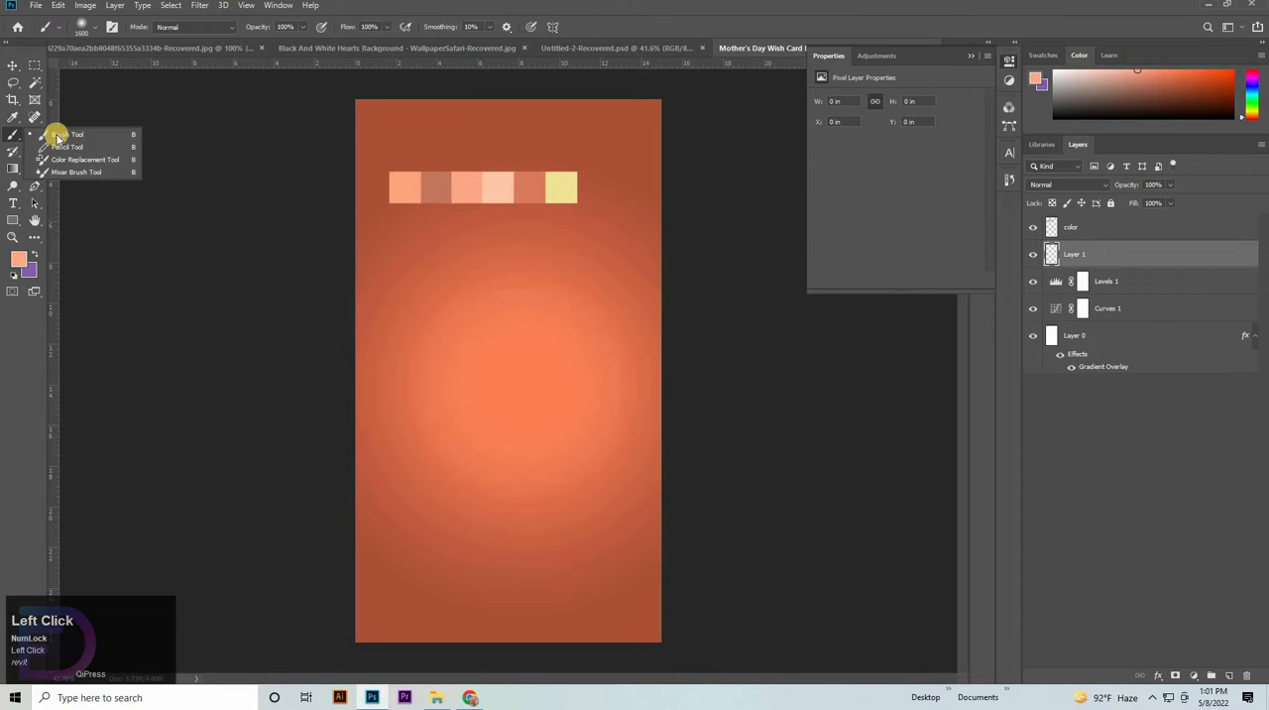
{"action": "left_click", "coordinate": [198, 153]}
{"action": "left_click", "coordinate": [19, 260]}
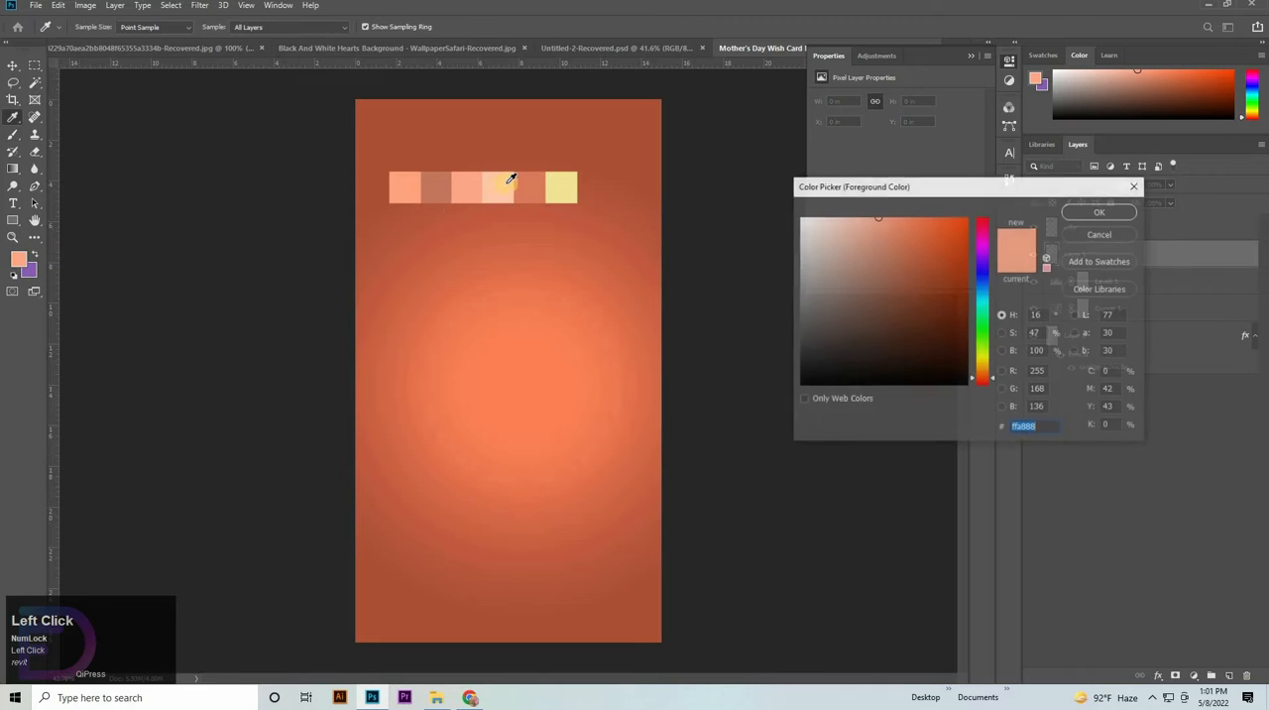
{"action": "key", "text": "Return"}
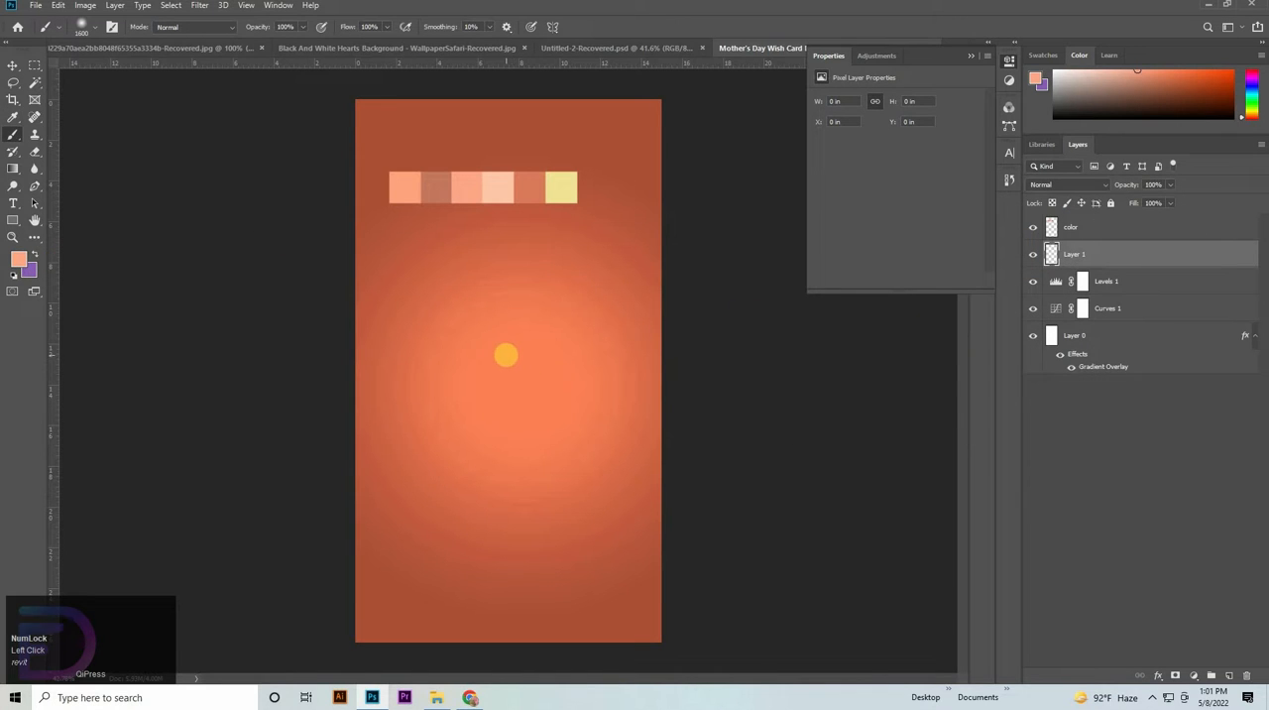
{"action": "key", "text": "bracketleft"}
{"action": "left_click", "coordinate": [505, 363]}
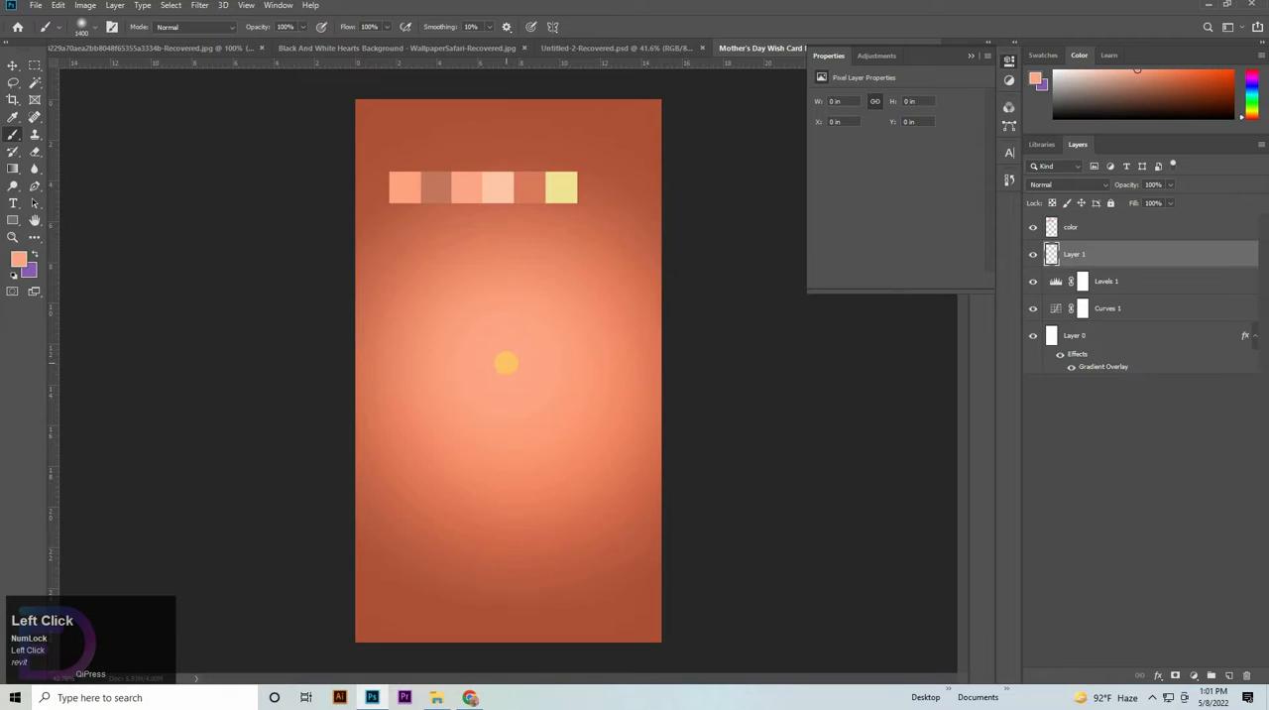
- Reduce Layer 1's opacity to 60% and its fill to 75% to soften the glow
{"action": "left_click_drag", "start_coordinate": [1163, 182], "coordinate": [1062, 208]}
{"action": "key", "text": "shift+Down"}
{"action": "key", "text": "shift+Down"}
{"action": "key", "text": "shift+Down"}
{"action": "key", "text": "shift+Down"}
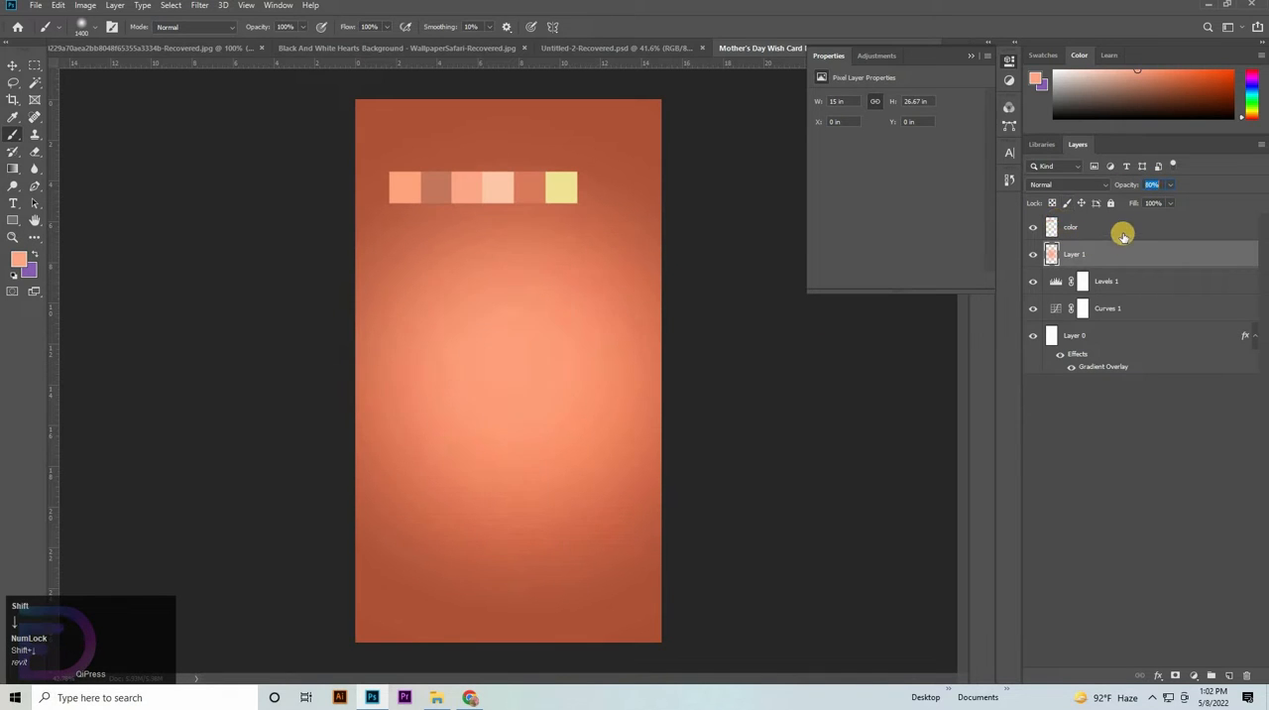
{"action": "left_click_drag", "start_coordinate": [1163, 203], "coordinate": [1123, 206]}
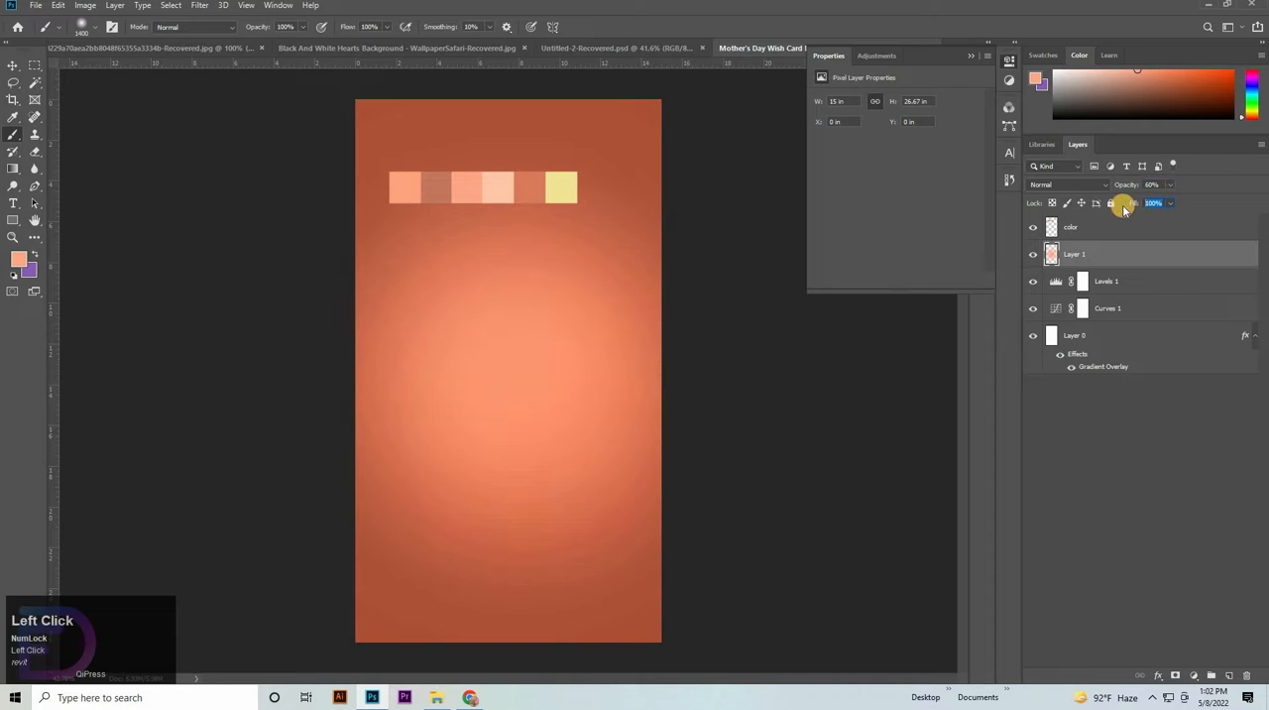
{"action": "key", "text": "shift+Down"}
{"action": "key", "text": "shift+Down"}
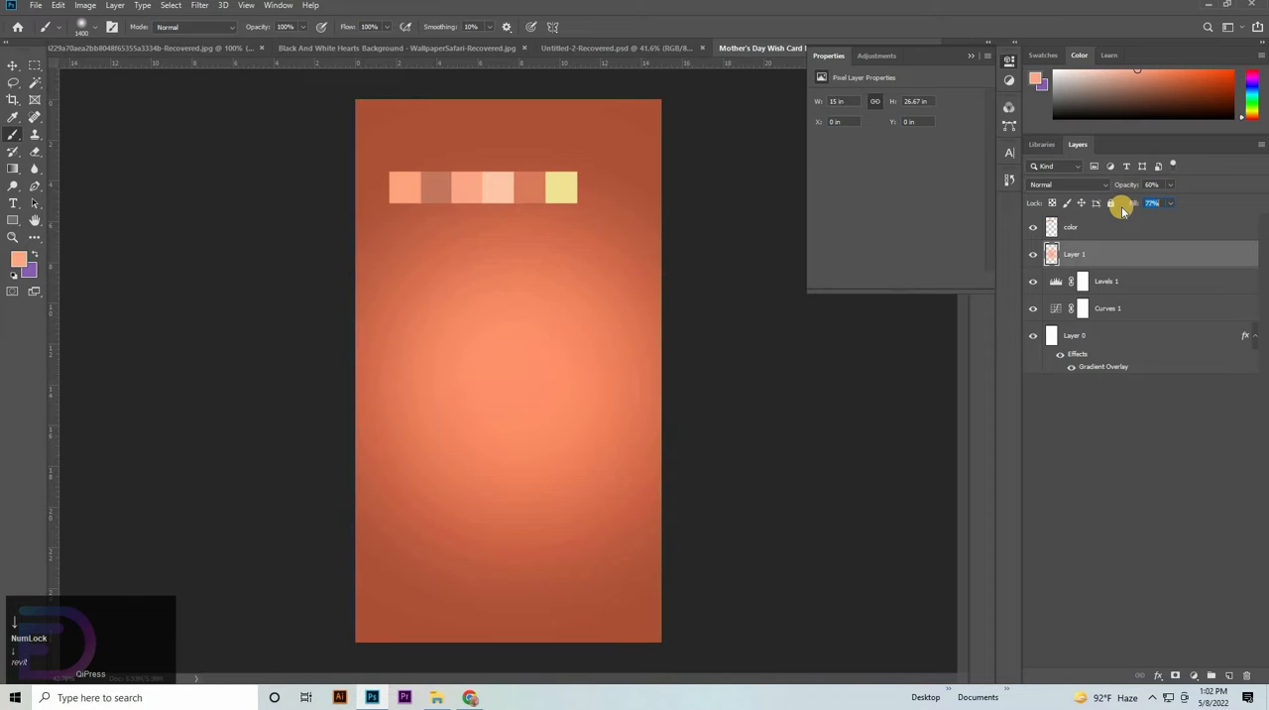
{"action": "key", "text": "Down"}
- Duplicate Layer 1 and set the copy's opacity to 50% and its fill to 65%
{"action": "left_click", "coordinate": [1133, 254]}
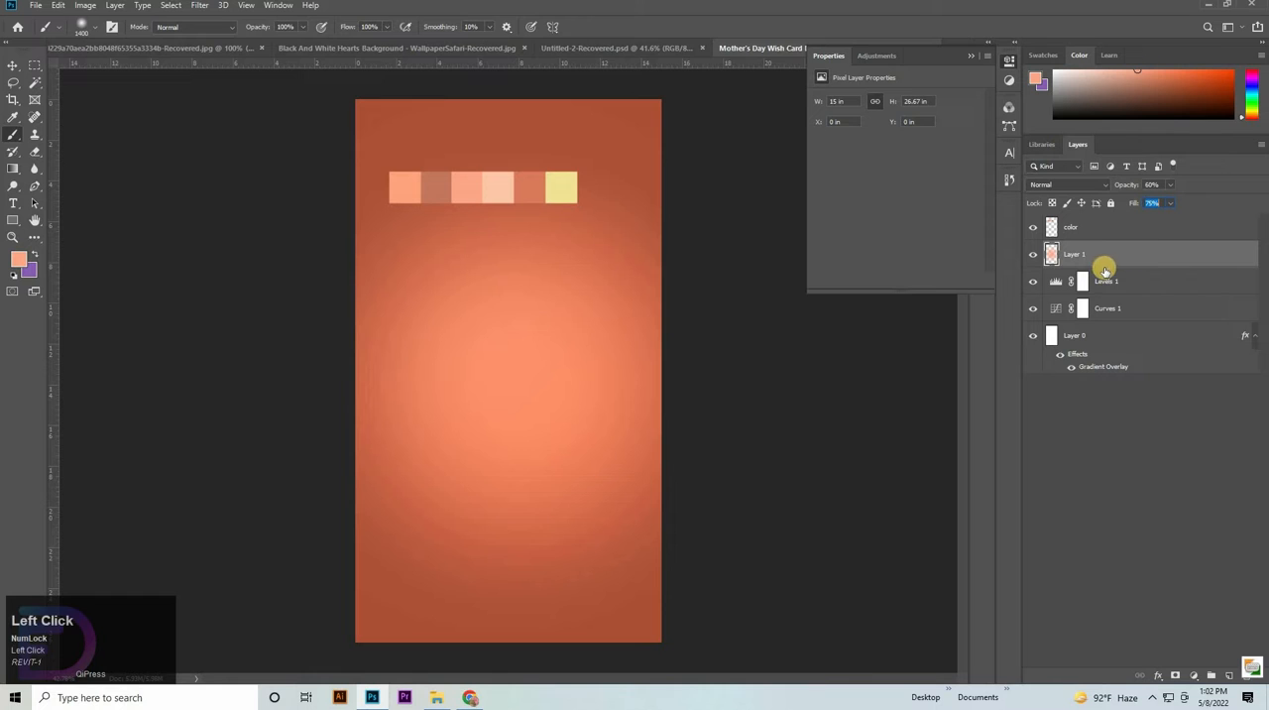
{"action": "left_click_drag", "start_coordinate": [1101, 271], "coordinate": [1159, 188]}
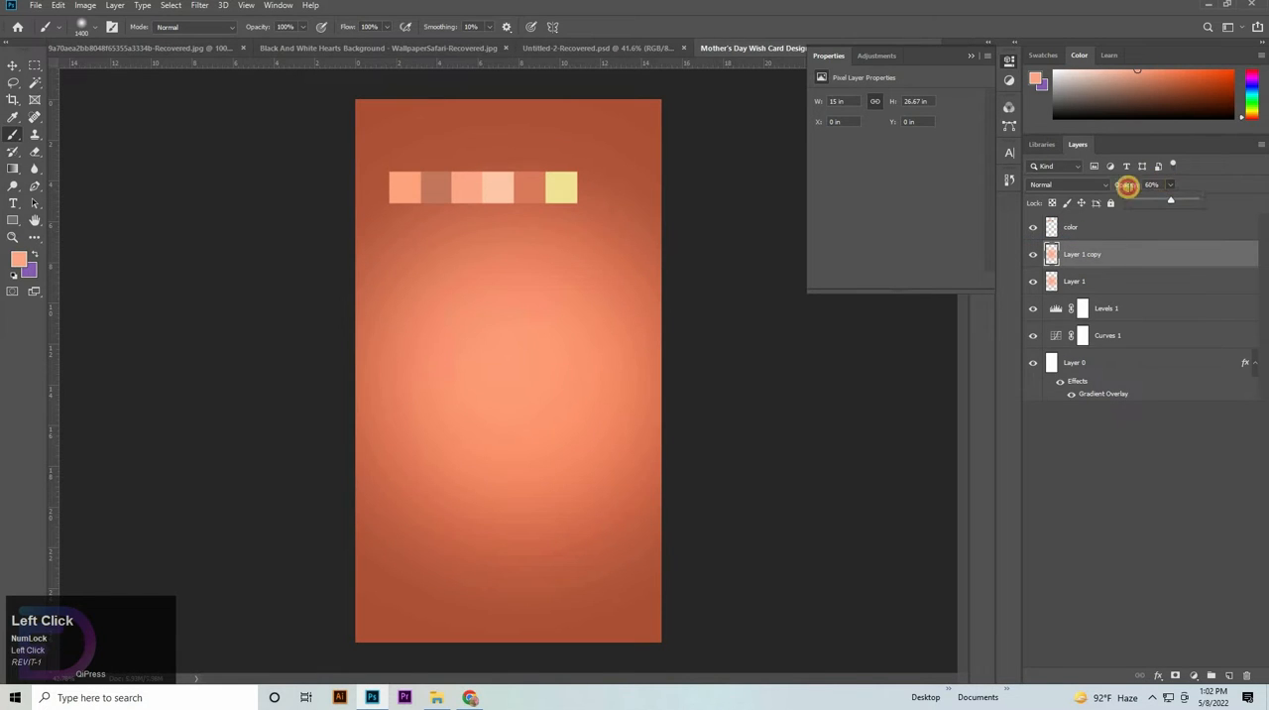
{"action": "key", "text": "shift+Down"}
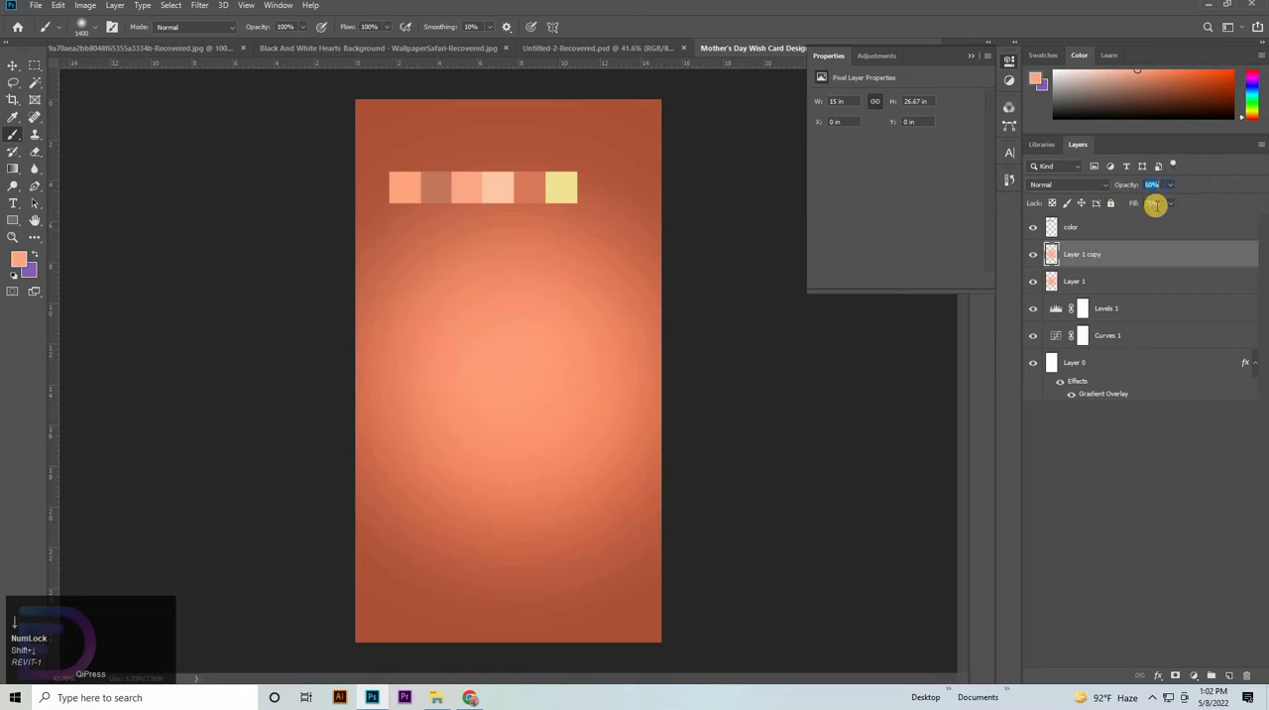
{"action": "left_click", "coordinate": [1121, 206]}
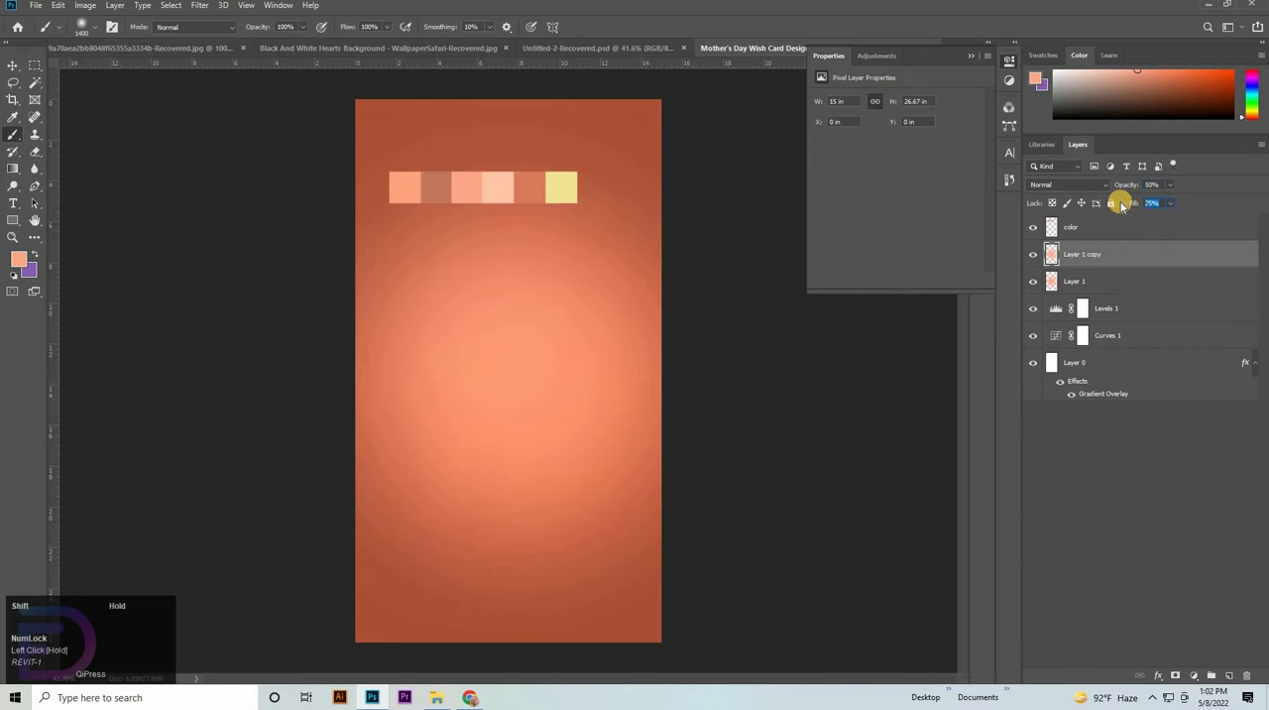
- Free-transform the copied glow layer to about 110% of its size and keep it centred on the canvas
{"action": "left_click", "coordinate": [1153, 256]}
{"action": "key", "text": "ctrl+t"}
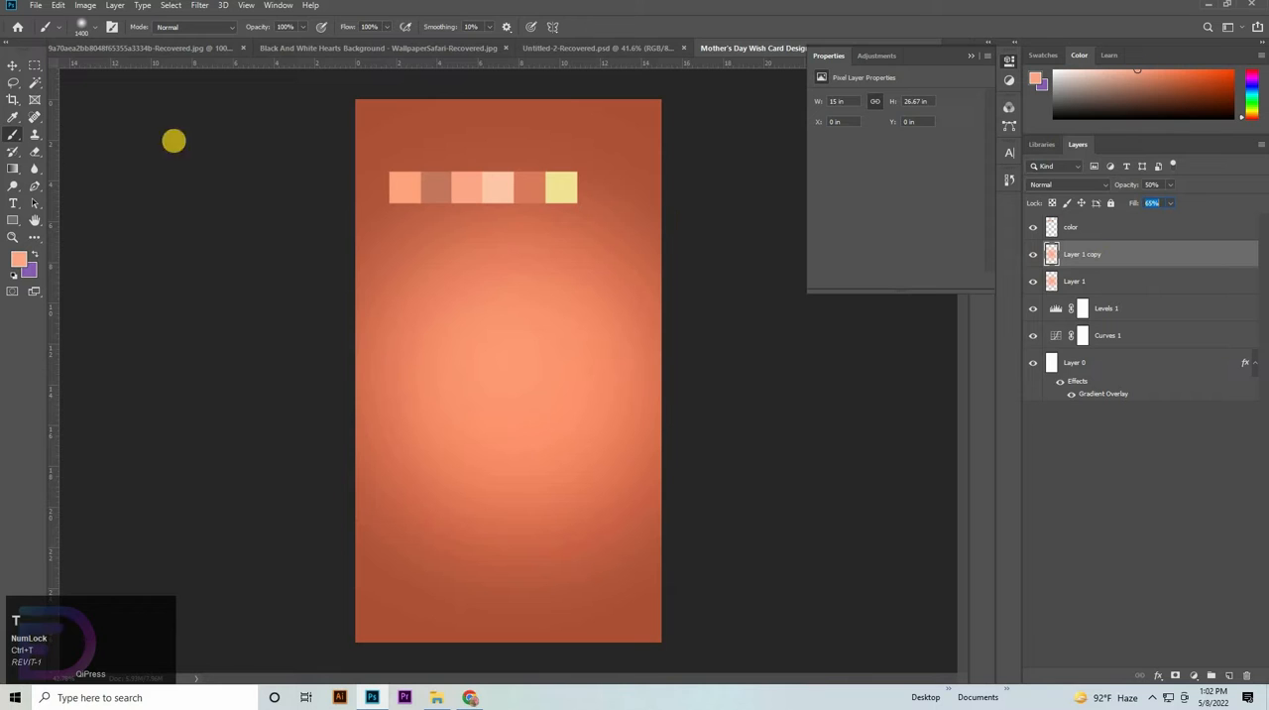
{"action": "left_click", "coordinate": [15, 63]}
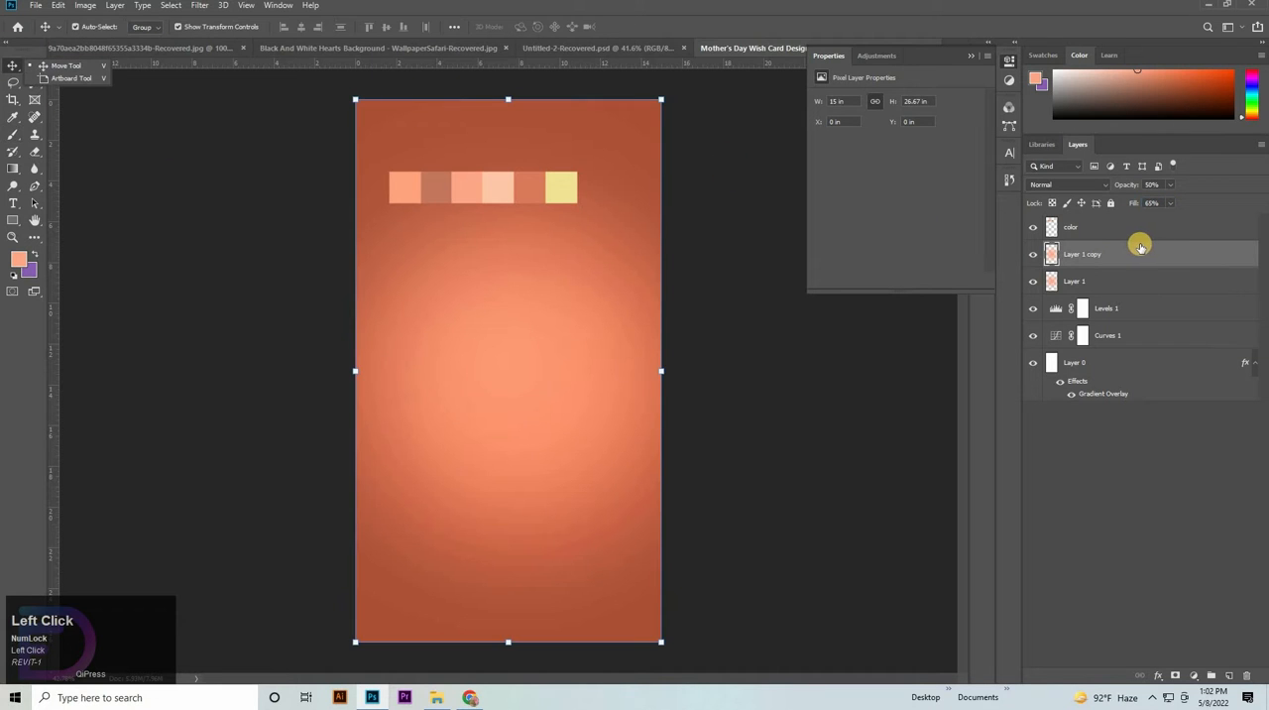
{"action": "key", "text": "ctrl+t"}
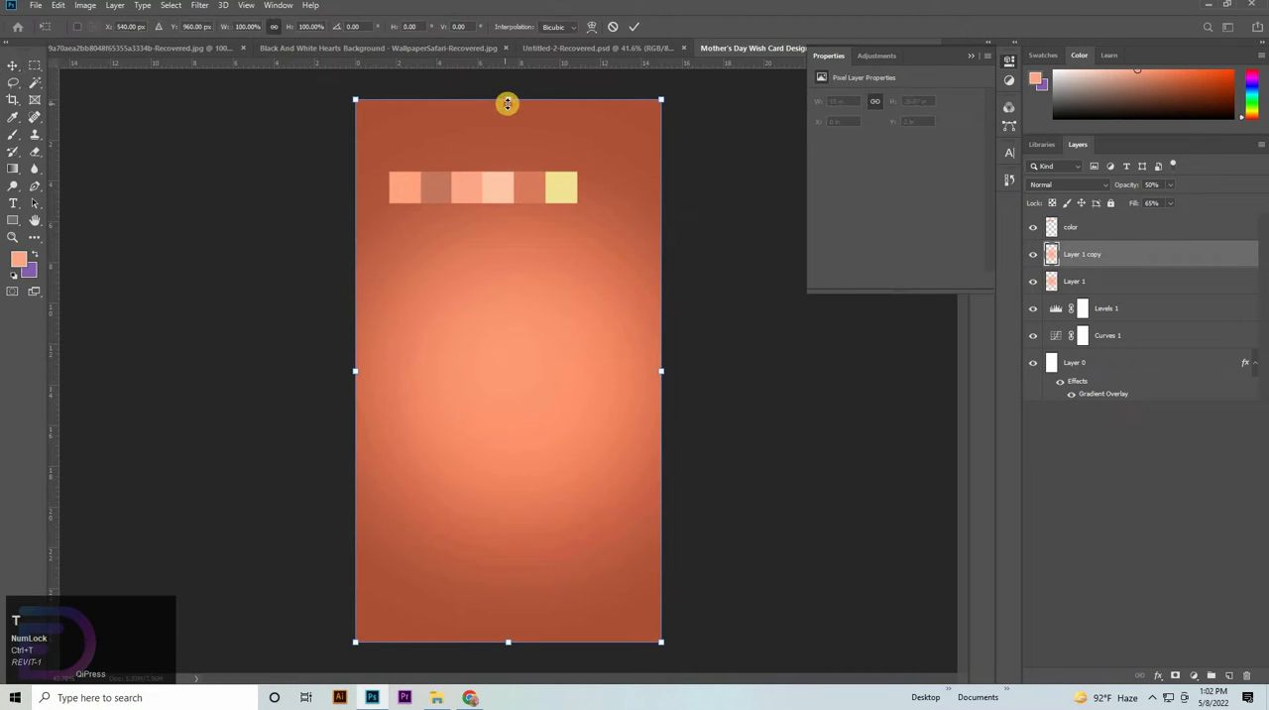
{"action": "left_click_drag", "start_coordinate": [506, 103], "coordinate": [512, 51]}
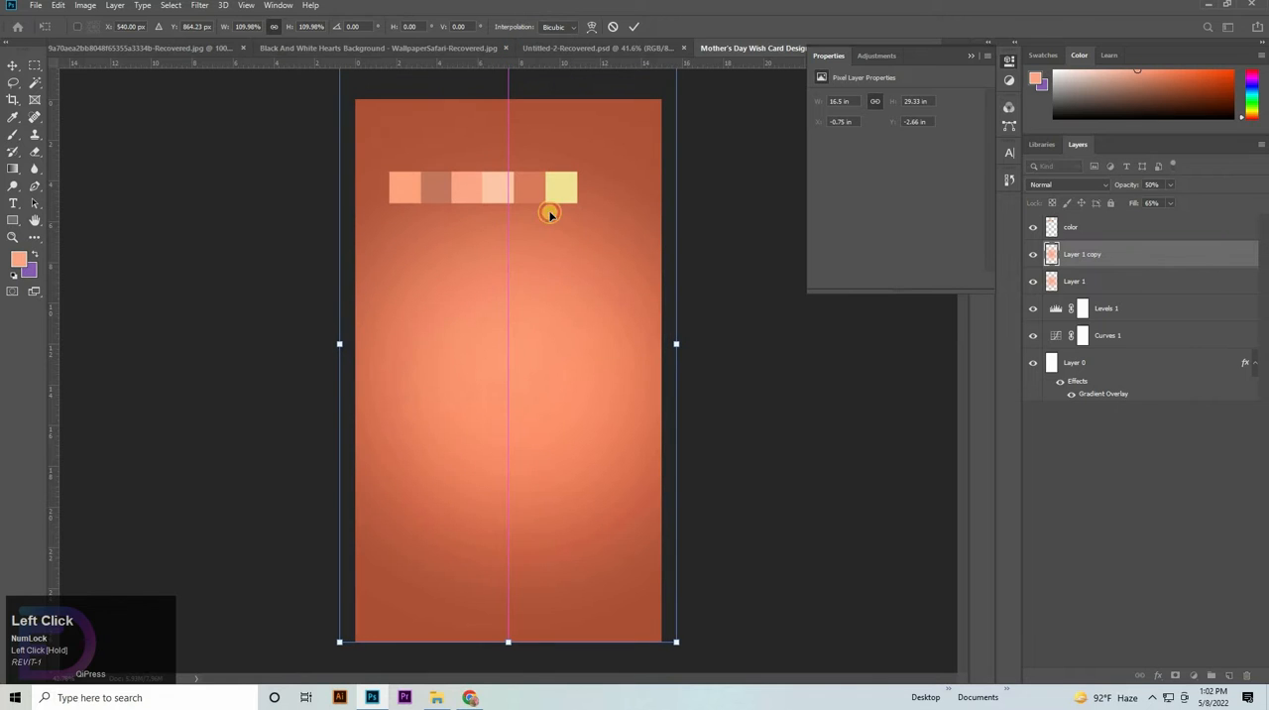
{"action": "left_click_drag", "start_coordinate": [550, 214], "coordinate": [539, 151]}
{"action": "left_click_drag", "start_coordinate": [511, 70], "coordinate": [518, 73]}
{"action": "left_click", "coordinate": [1113, 284], "text": "shift"}
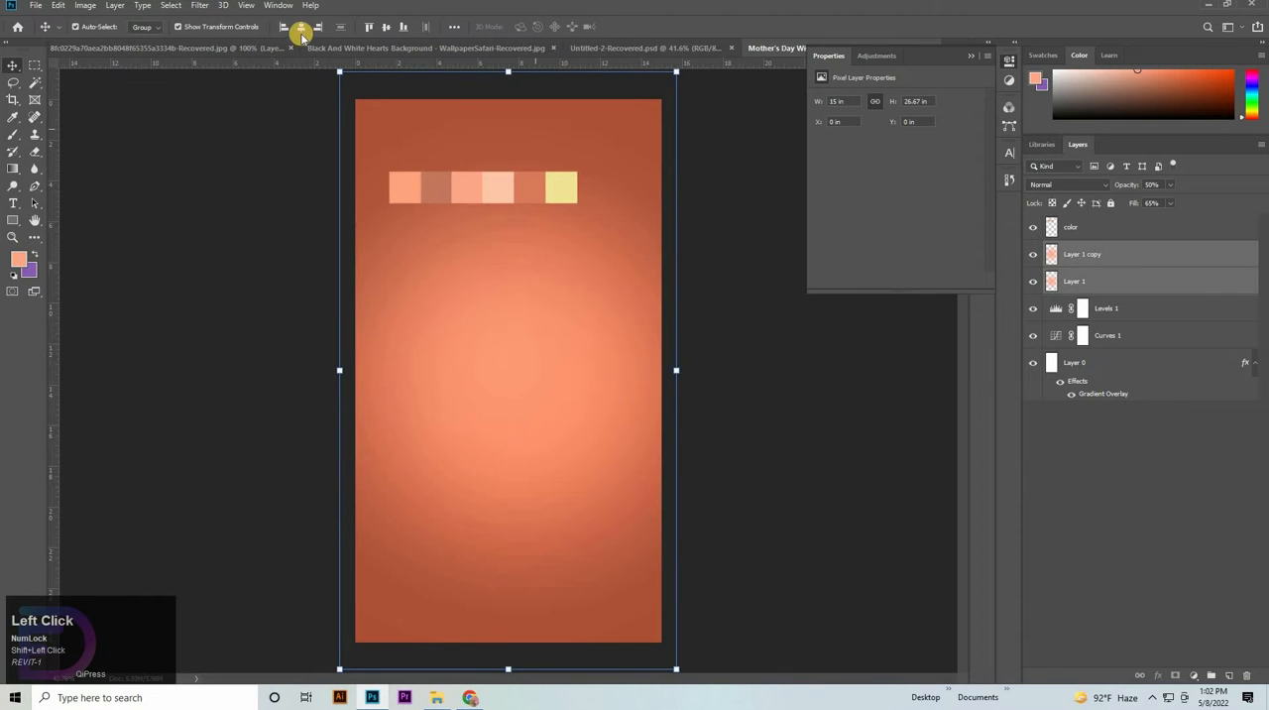
{"action": "left_click", "coordinate": [899, 381]}
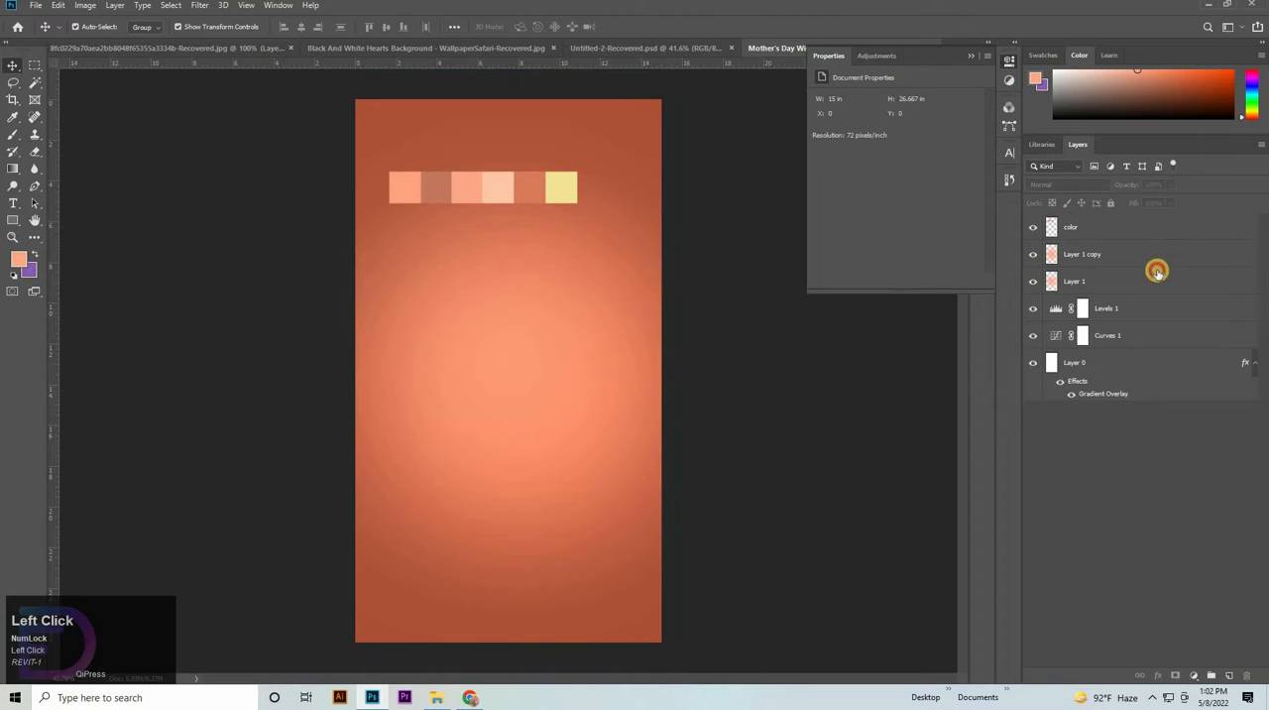
{"action": "left_click", "coordinate": [1156, 265]}
{"action": "left_click", "coordinate": [817, 460]}
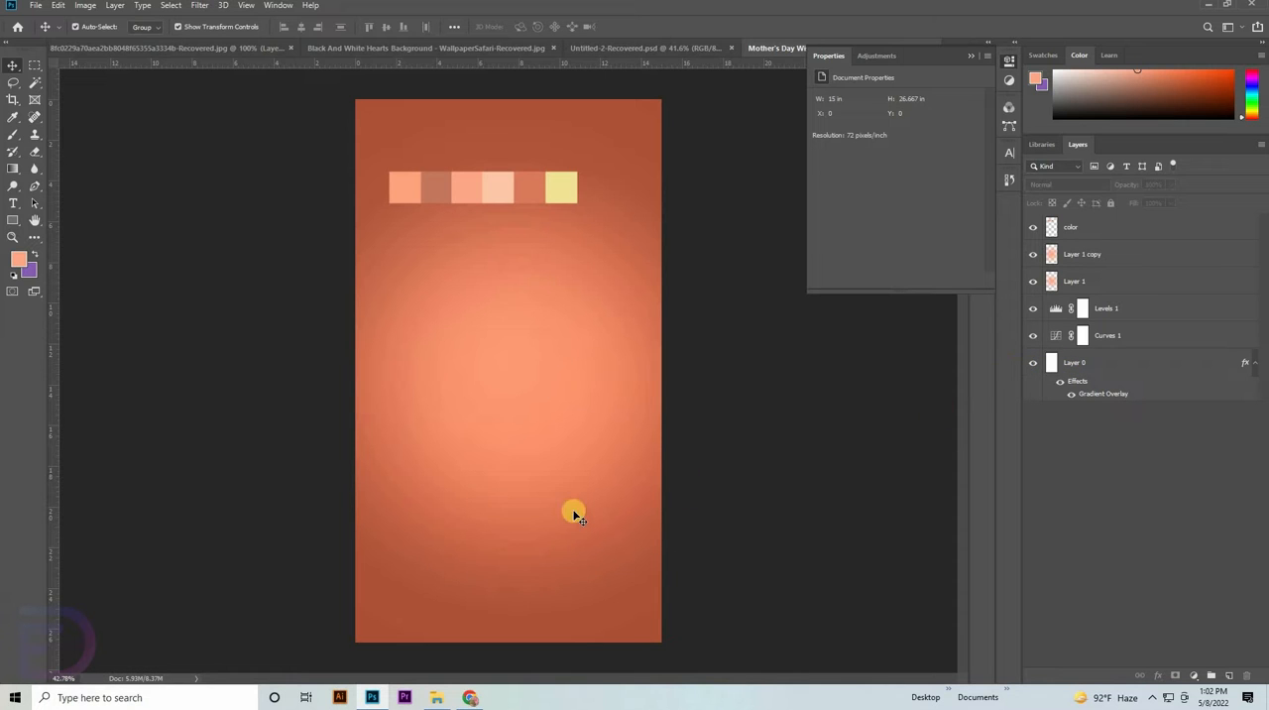
- Paste the floral line art into the card, scale it to about 14.7 in wide and rename its layer flower
{"action": "key", "text": "ctrl+v"}
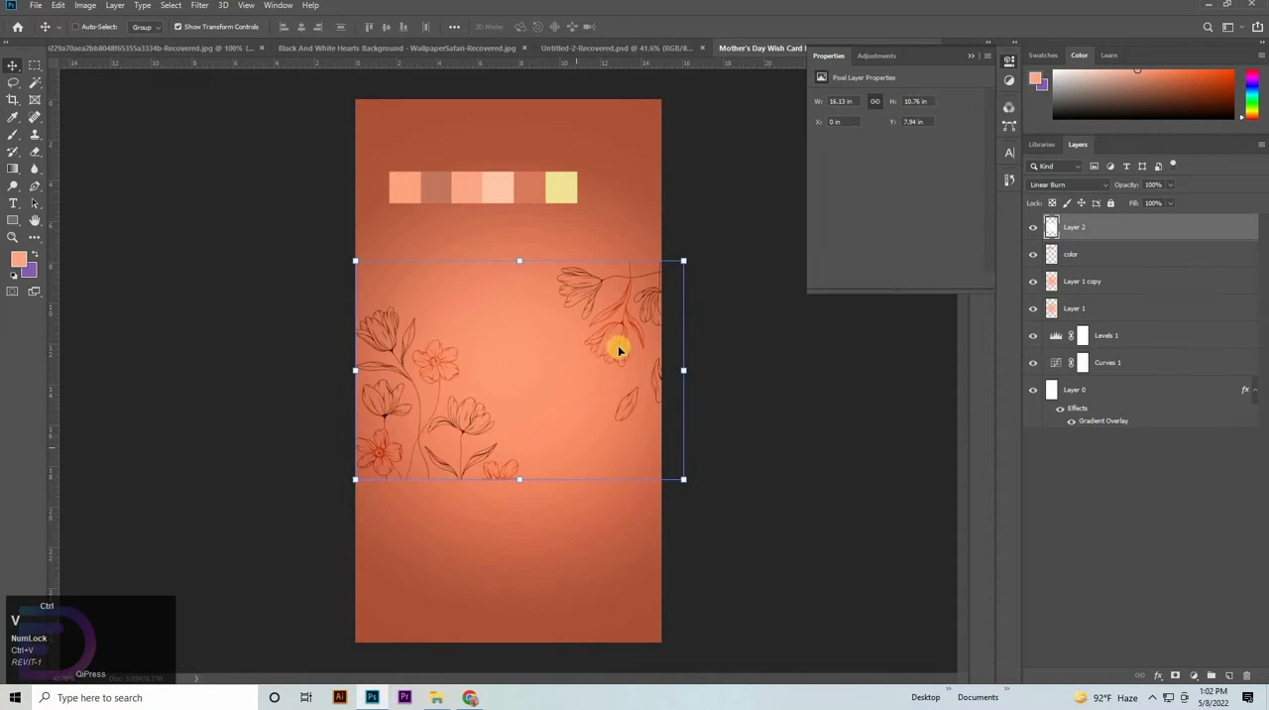
{"action": "left_click_drag", "start_coordinate": [689, 360], "coordinate": [654, 349]}
{"action": "double_click", "coordinate": [1079, 229]}
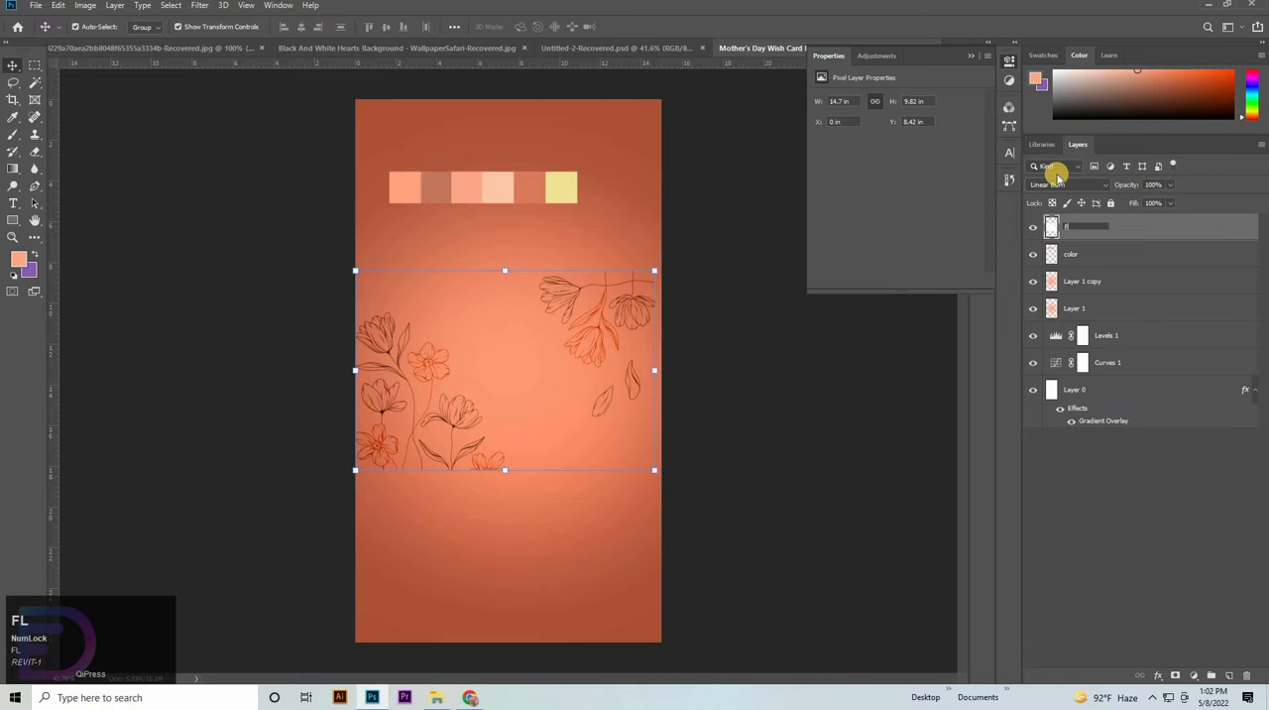
{"action": "key", "text": "Return"}
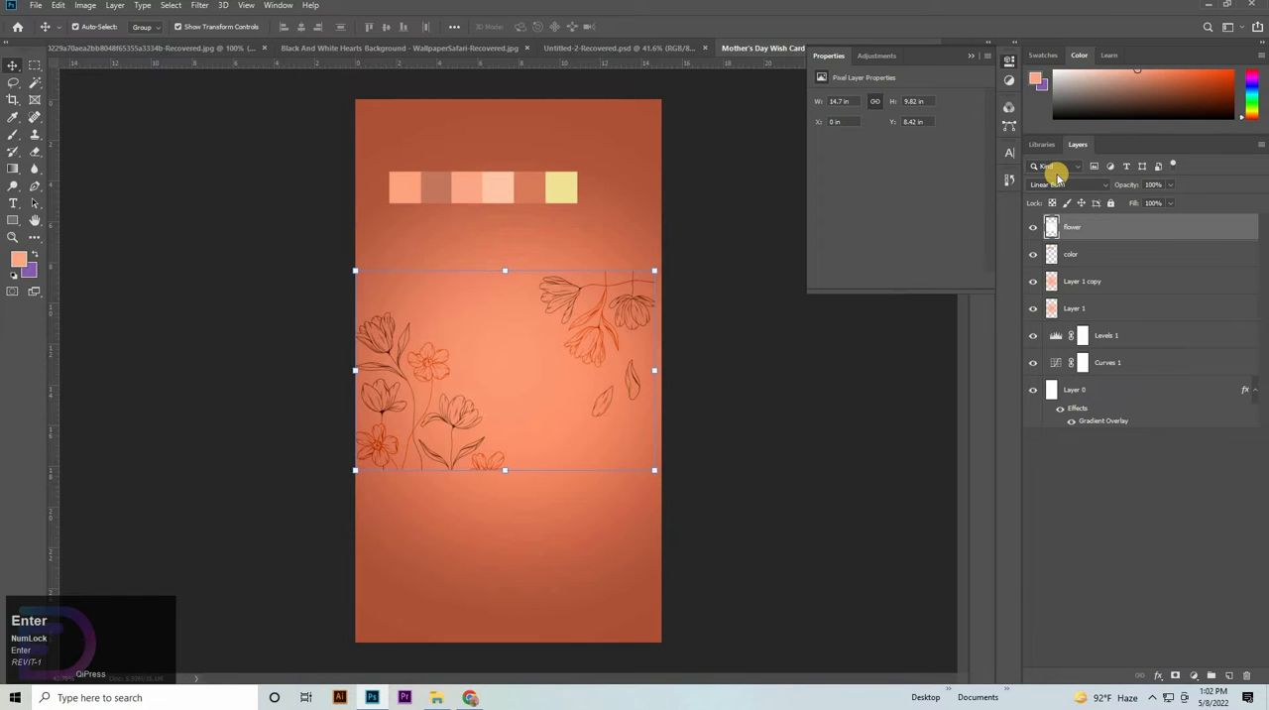
- Move the flower artwork down to the canvas's bottom edge and enlarge it to about 15.75 in wide
{"action": "left_click_drag", "start_coordinate": [467, 416], "coordinate": [472, 575]}
{"action": "left_click_drag", "start_coordinate": [471, 579], "coordinate": [468, 583]}
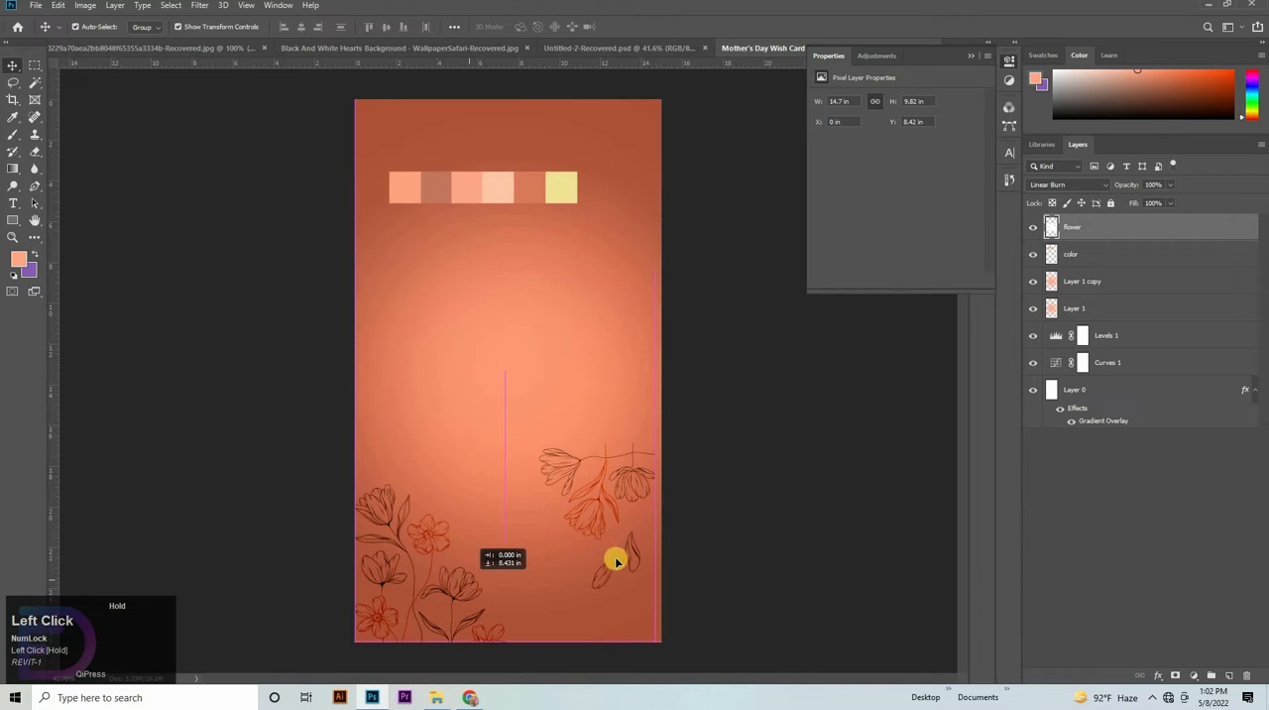
{"action": "left_click_drag", "start_coordinate": [616, 561], "coordinate": [667, 538]}
{"action": "left_click_drag", "start_coordinate": [508, 439], "coordinate": [481, 497]}
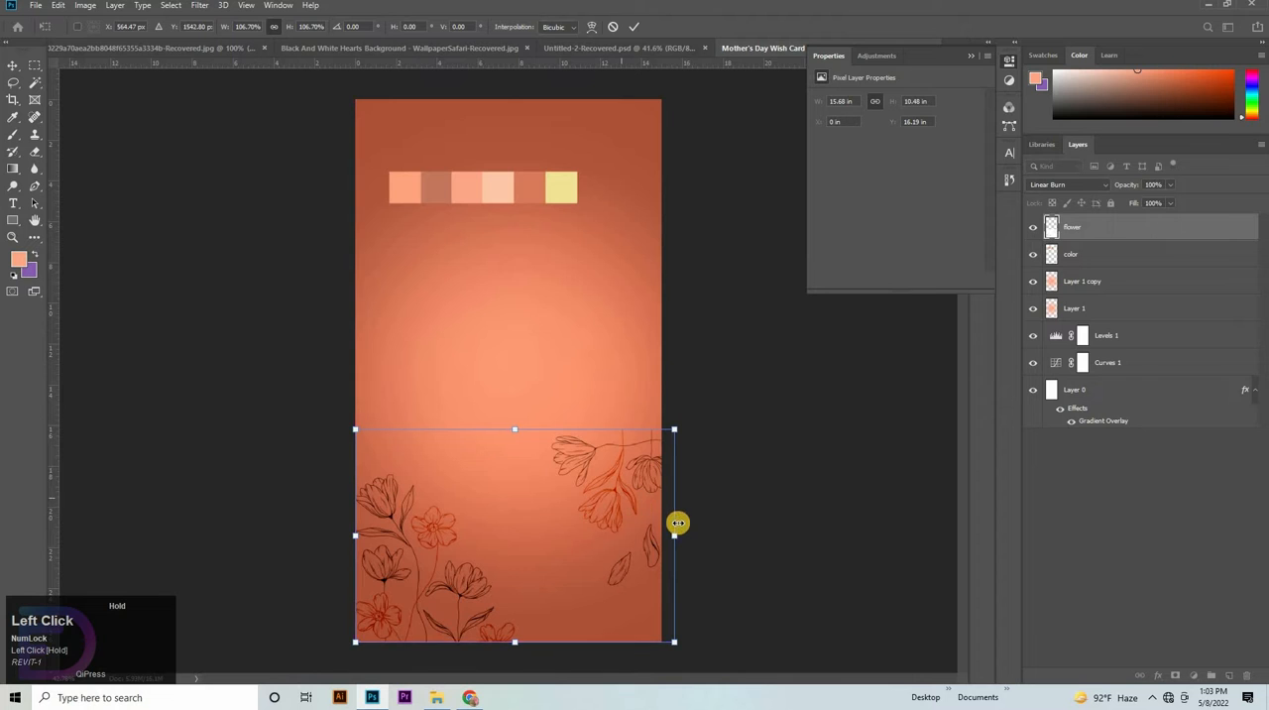
{"action": "left_click_drag", "start_coordinate": [677, 523], "coordinate": [674, 525]}
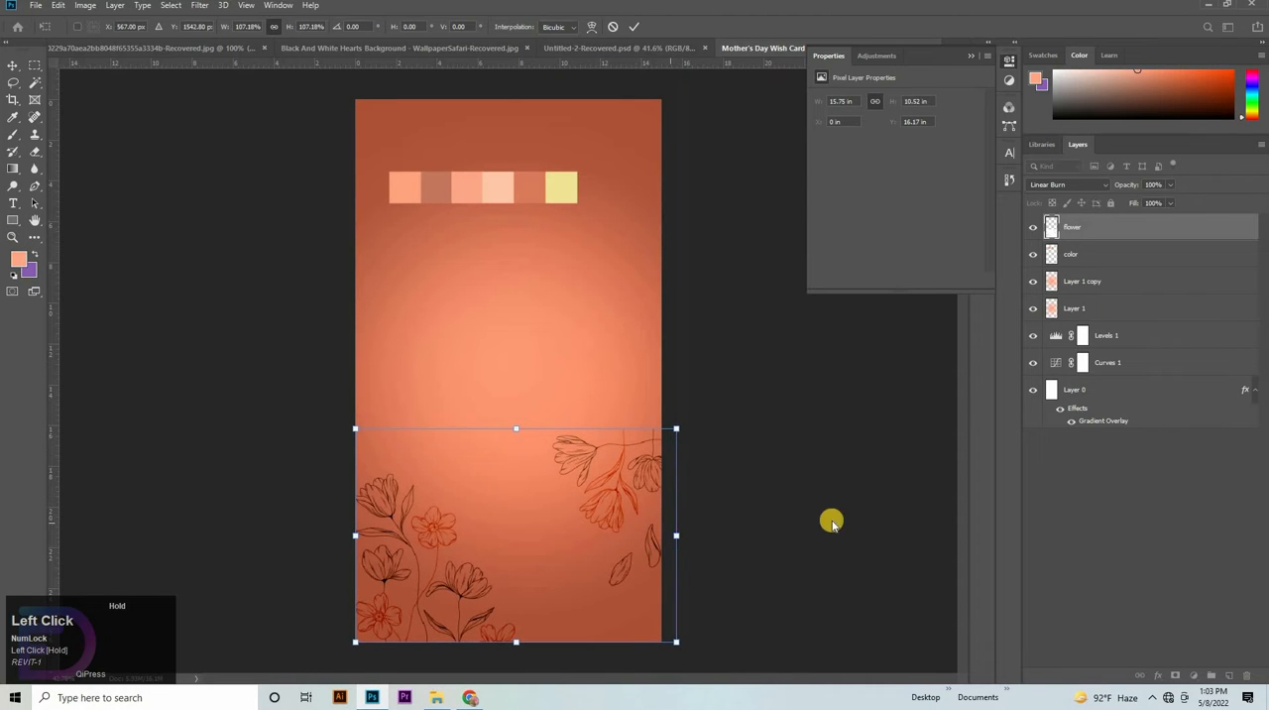
- Erase the flower branch and loose petals on the right side of the flower layer with a 1000 px eraser
{"action": "left_click", "coordinate": [40, 154]}
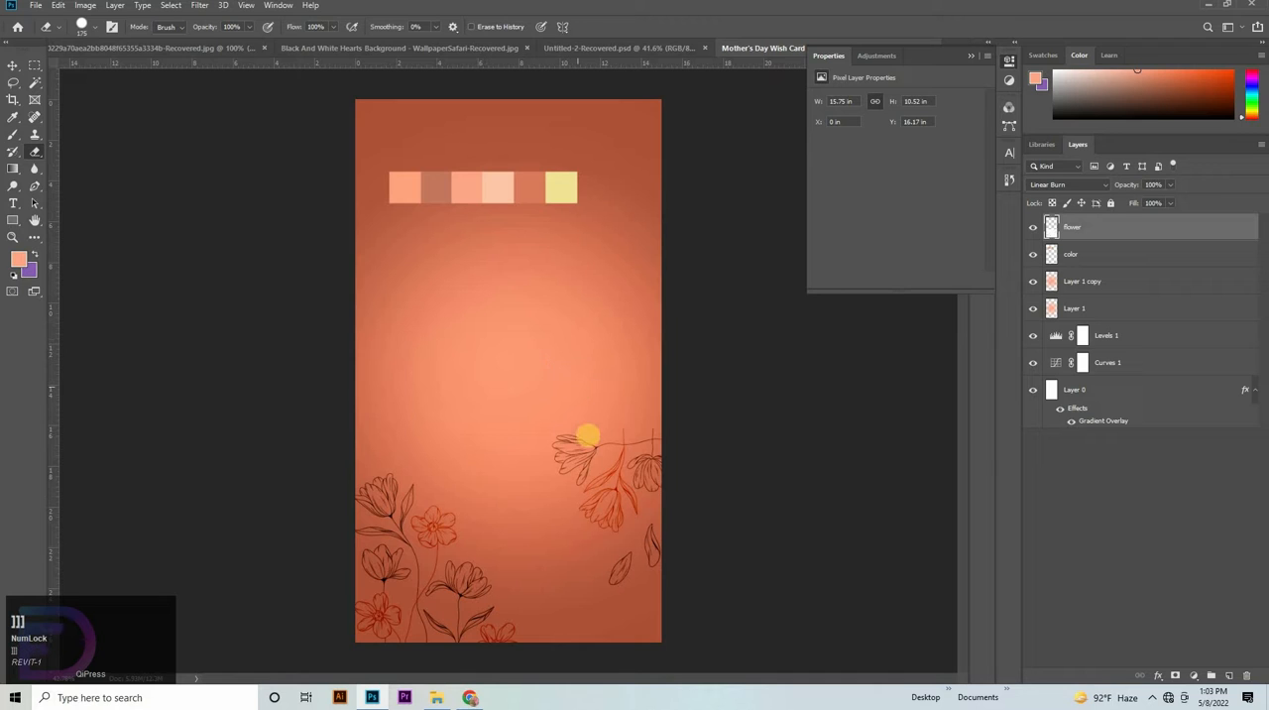
{"action": "key", "text": "bracketright"}
{"action": "key", "text": "bracketright"}
{"action": "key", "text": "bracketright"}
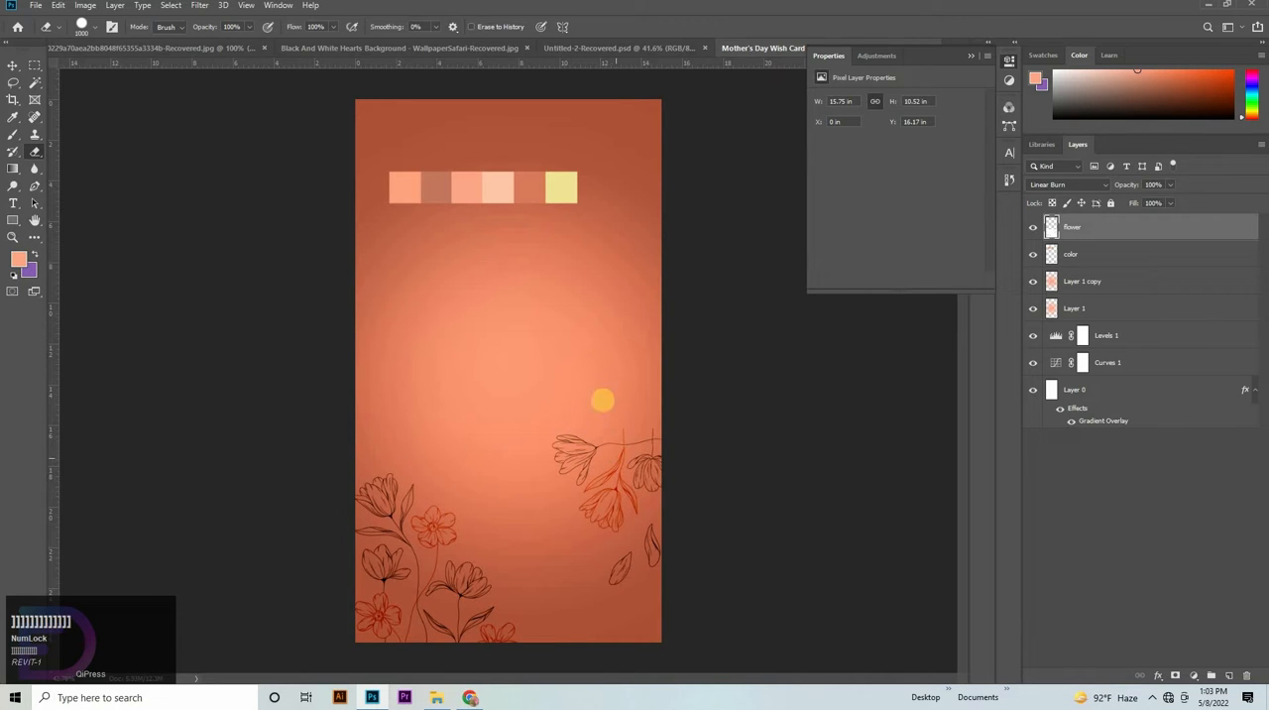
{"action": "mouse_move", "coordinate": [603, 400]}
{"action": "left_mouse_down"}
{"action": "mouse_move", "coordinate": [974, 693]}
{"action": "mouse_move", "coordinate": [959, 644]}
{"action": "left_mouse_up"}
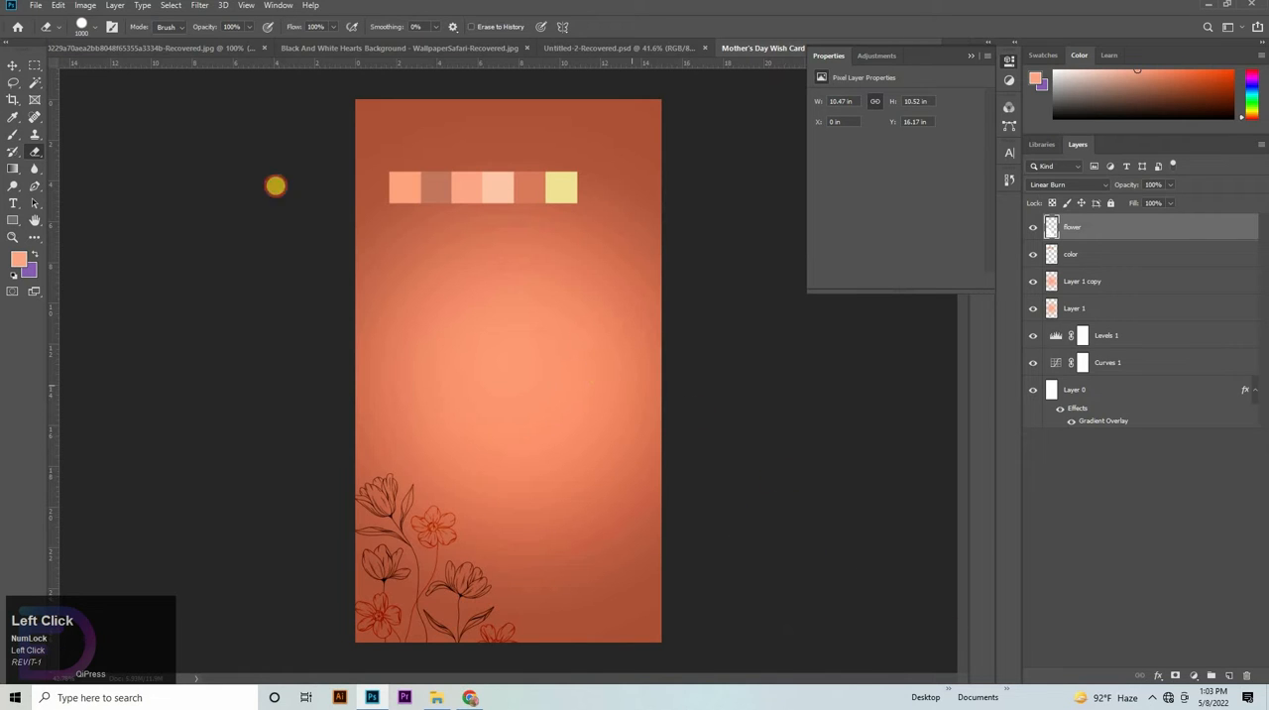
- Duplicate the flower layer, rotate the copy 180 degrees and place it in the card's top-right corner
{"action": "left_click", "coordinate": [13, 67]}
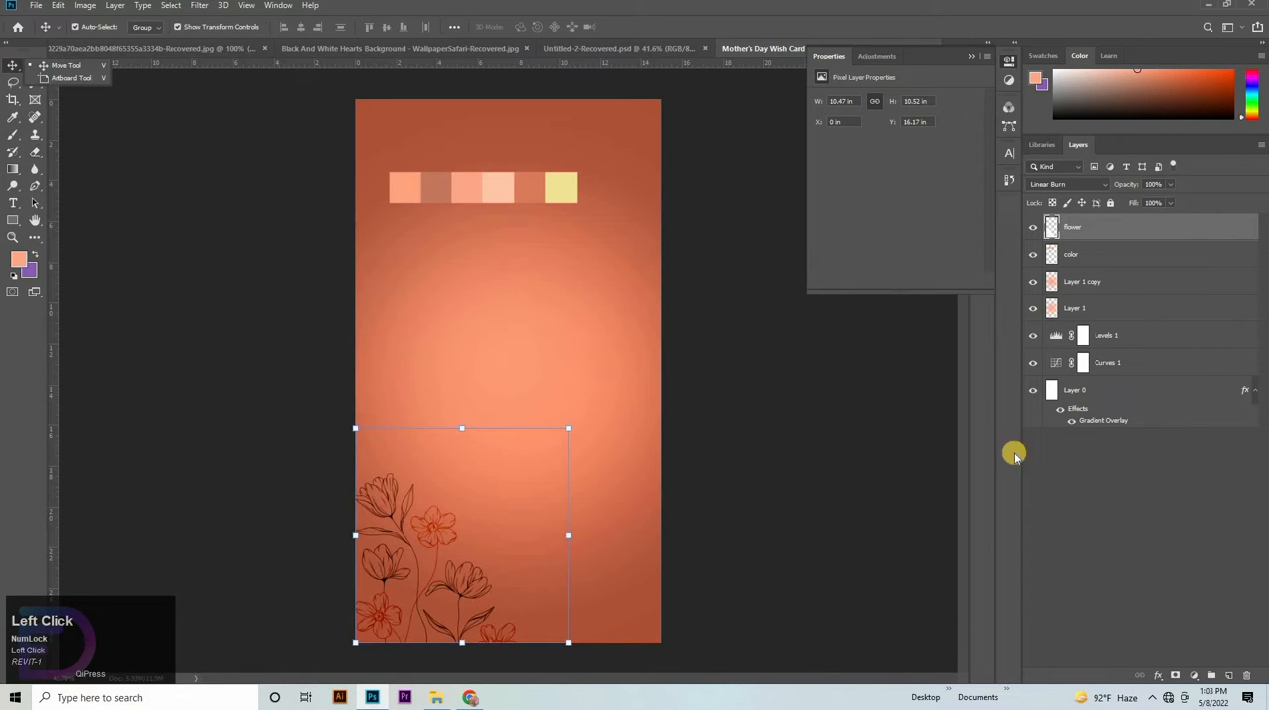
{"action": "left_click", "coordinate": [1097, 228]}
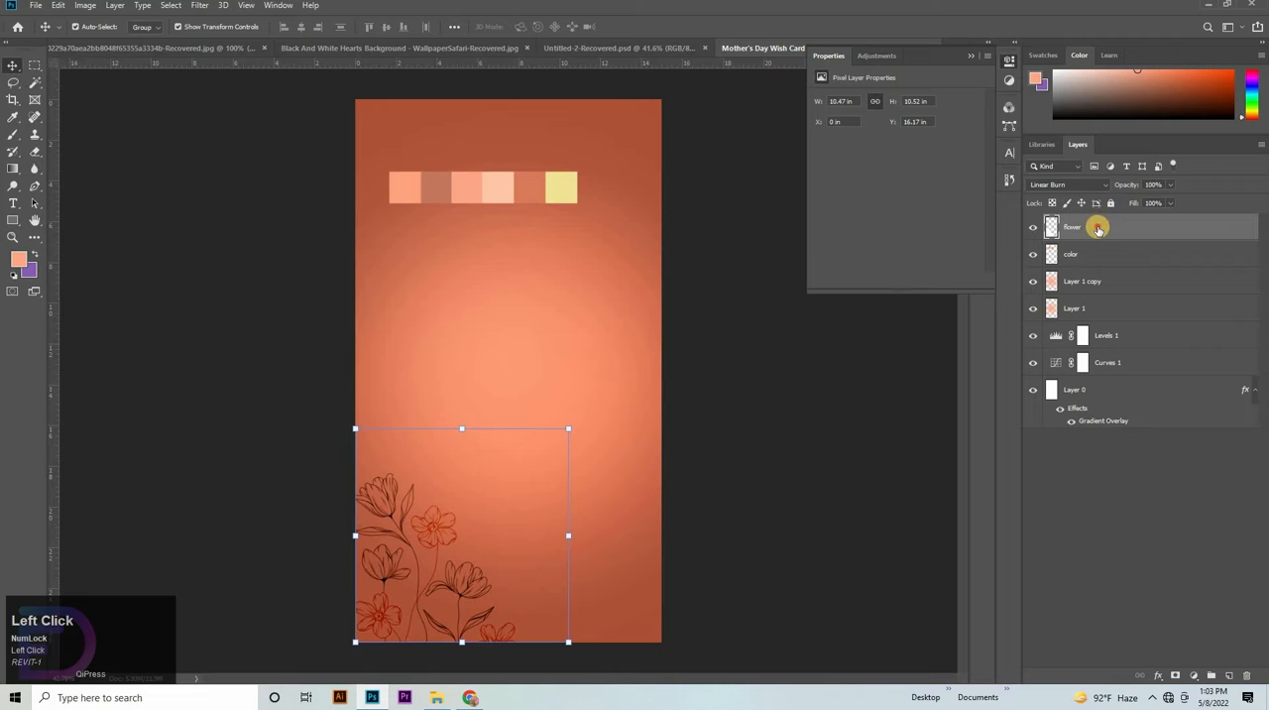
{"action": "left_click_drag", "start_coordinate": [1098, 228], "coordinate": [1088, 257]}
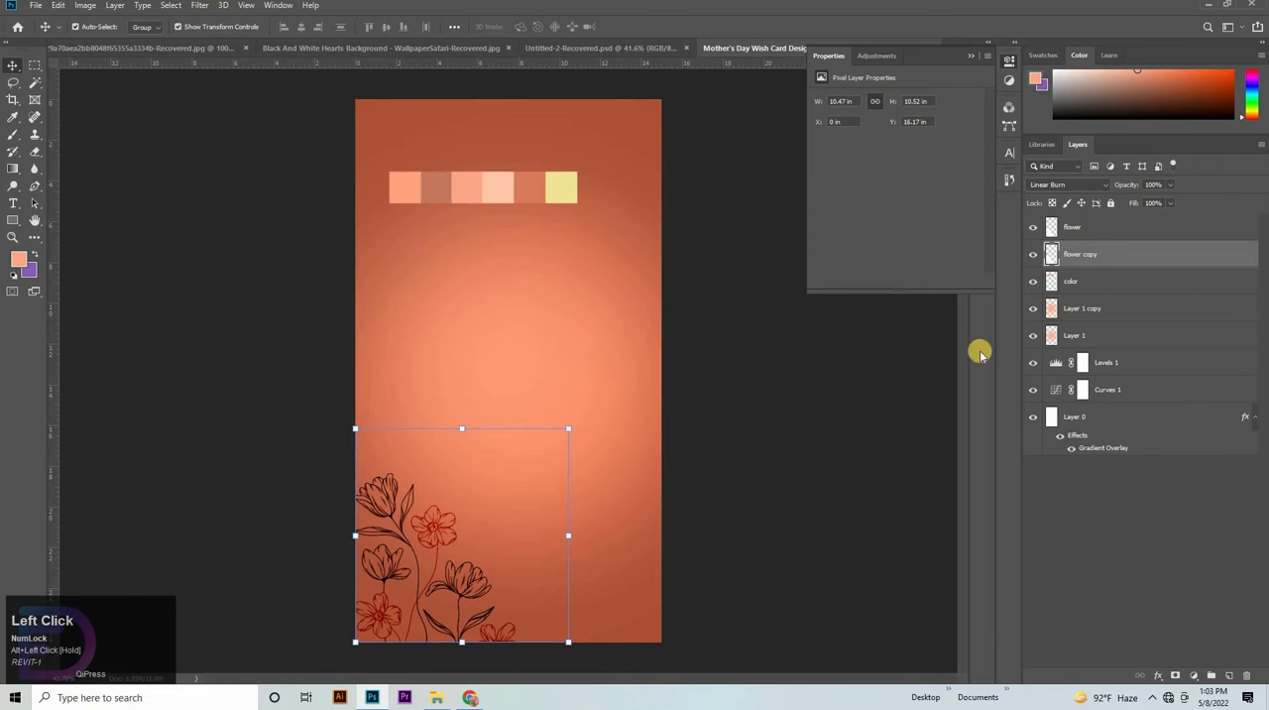
{"action": "left_click_drag", "start_coordinate": [575, 416], "coordinate": [591, 215]}
{"action": "left_click_drag", "start_coordinate": [855, 473], "coordinate": [869, 478]}
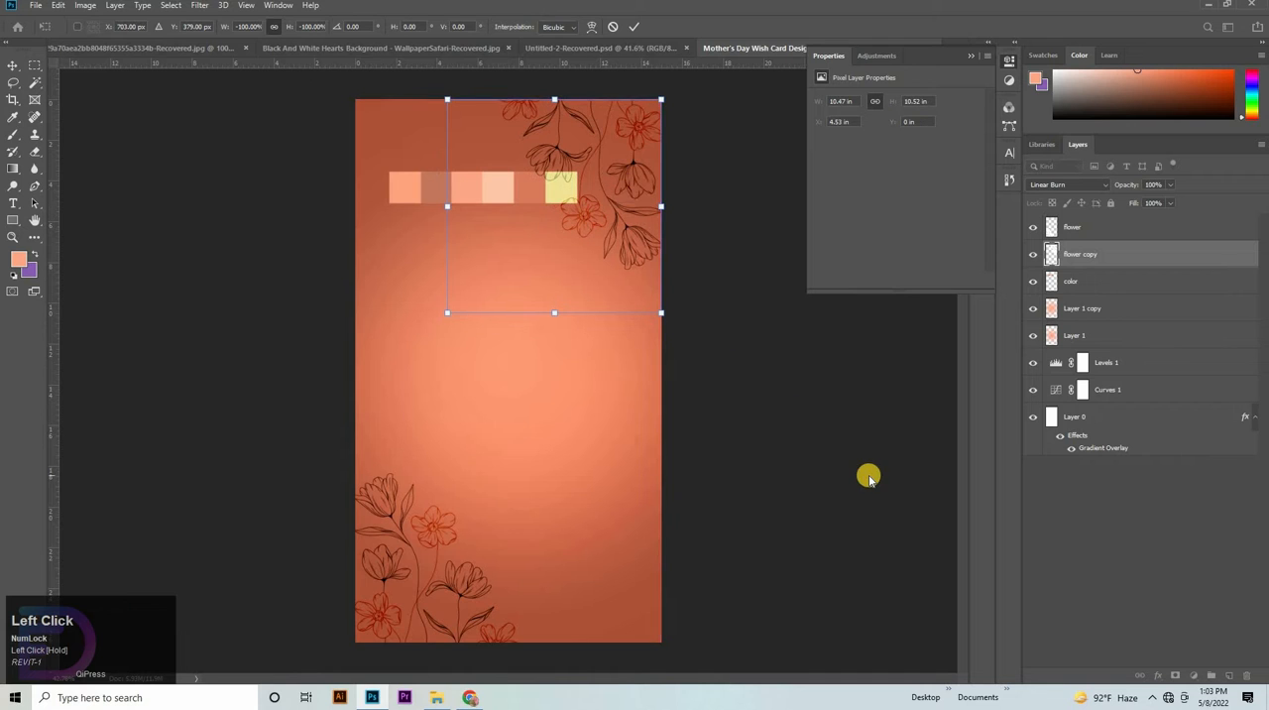
{"action": "left_click", "coordinate": [869, 479]}
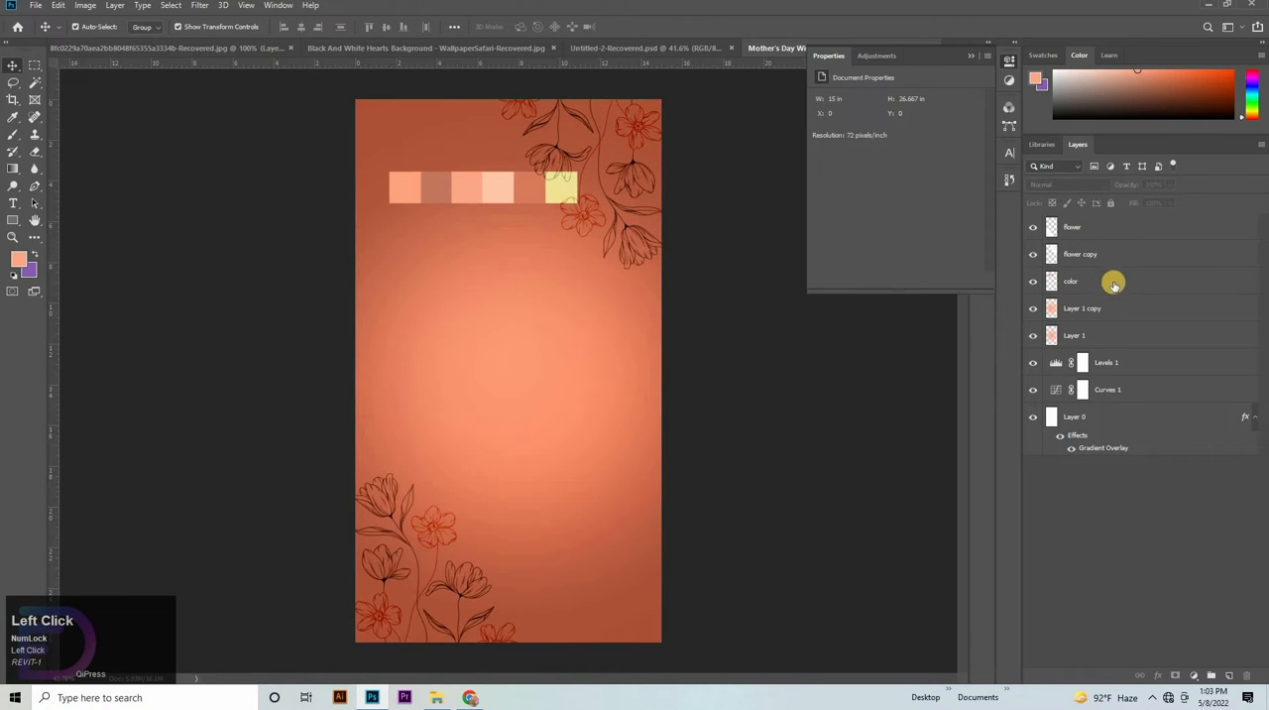
- Scale the color swatch strip to about 87% and move it down to the right of the card's middle
{"action": "left_click", "coordinate": [484, 196]}
{"action": "mouse_move", "coordinate": [483, 196]}
{"action": "left_mouse_down"}
{"action": "mouse_move", "coordinate": [526, 404]}
{"action": "mouse_move", "coordinate": [519, 323]}
{"action": "mouse_move", "coordinate": [470, 192]}
{"action": "left_mouse_up"}
{"action": "left_click_drag", "start_coordinate": [506, 185], "coordinate": [587, 394]}
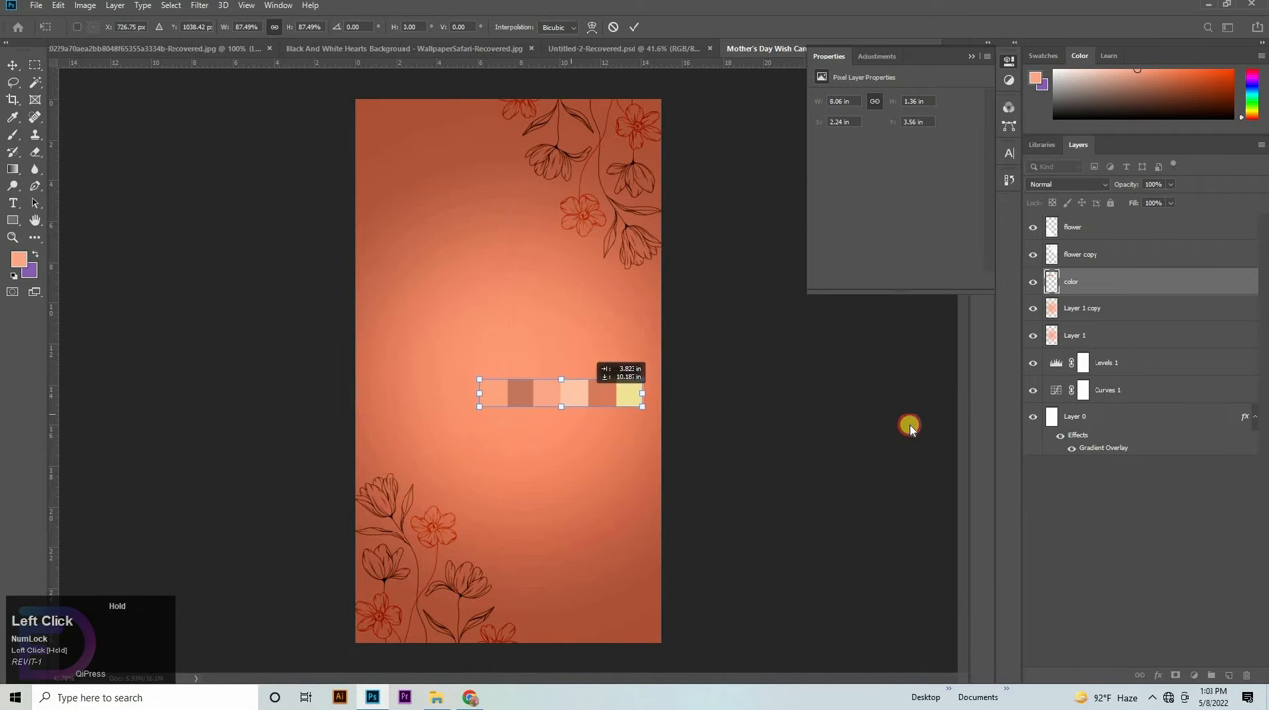
{"action": "left_click", "coordinate": [713, 367]}
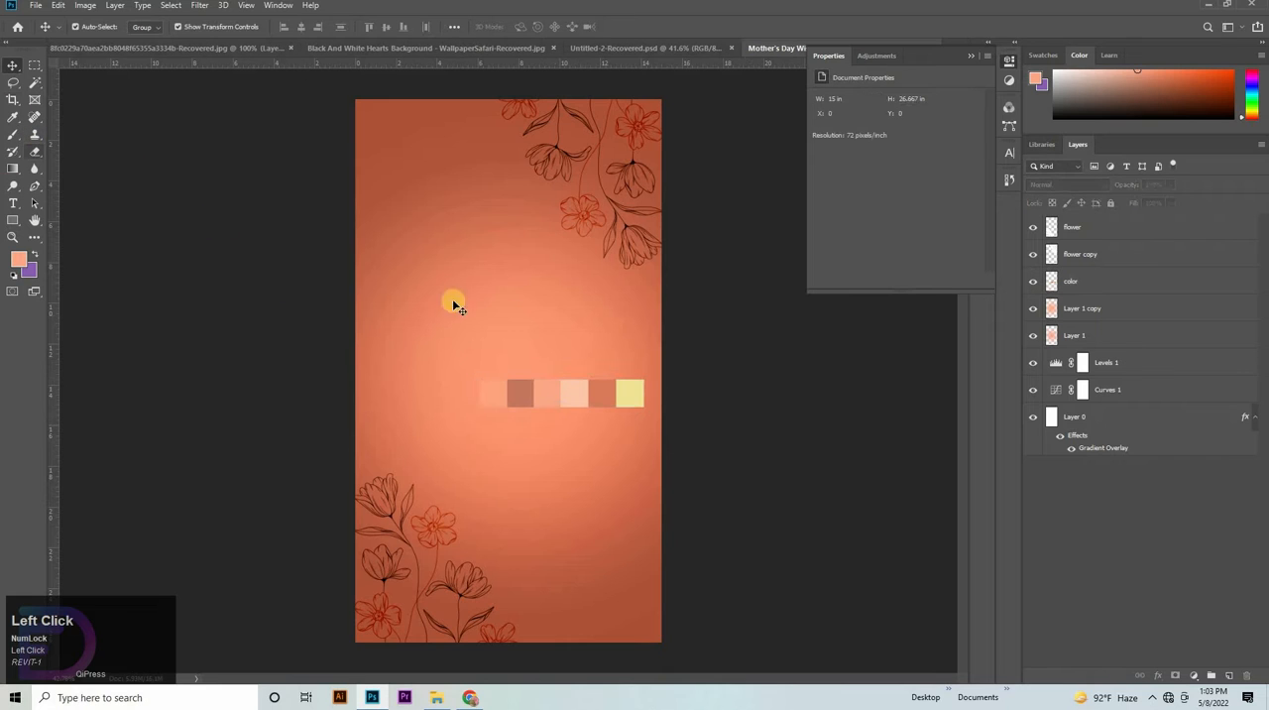
- Add the text "Happy" in the Geruthu font at 78.55 pt in the upper left part of the card
{"action": "left_click", "coordinate": [13, 203]}
{"action": "left_click", "coordinate": [232, 200]}
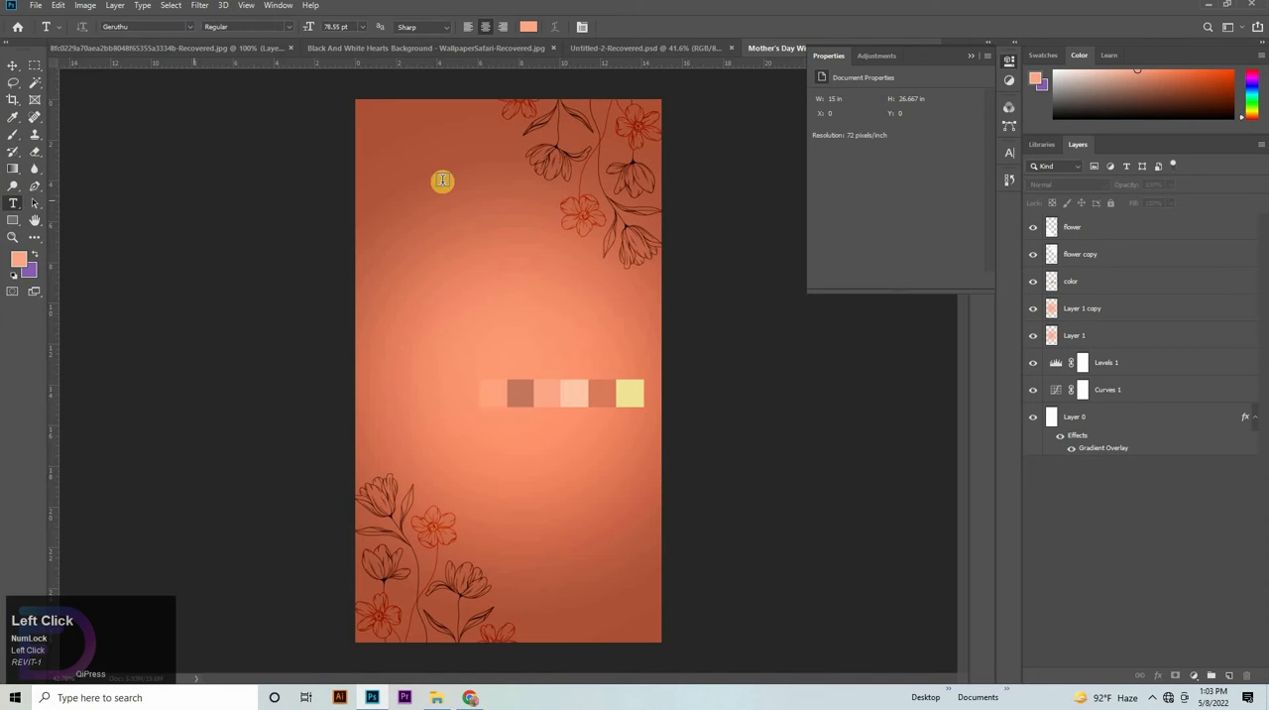
{"action": "left_click", "coordinate": [442, 181]}
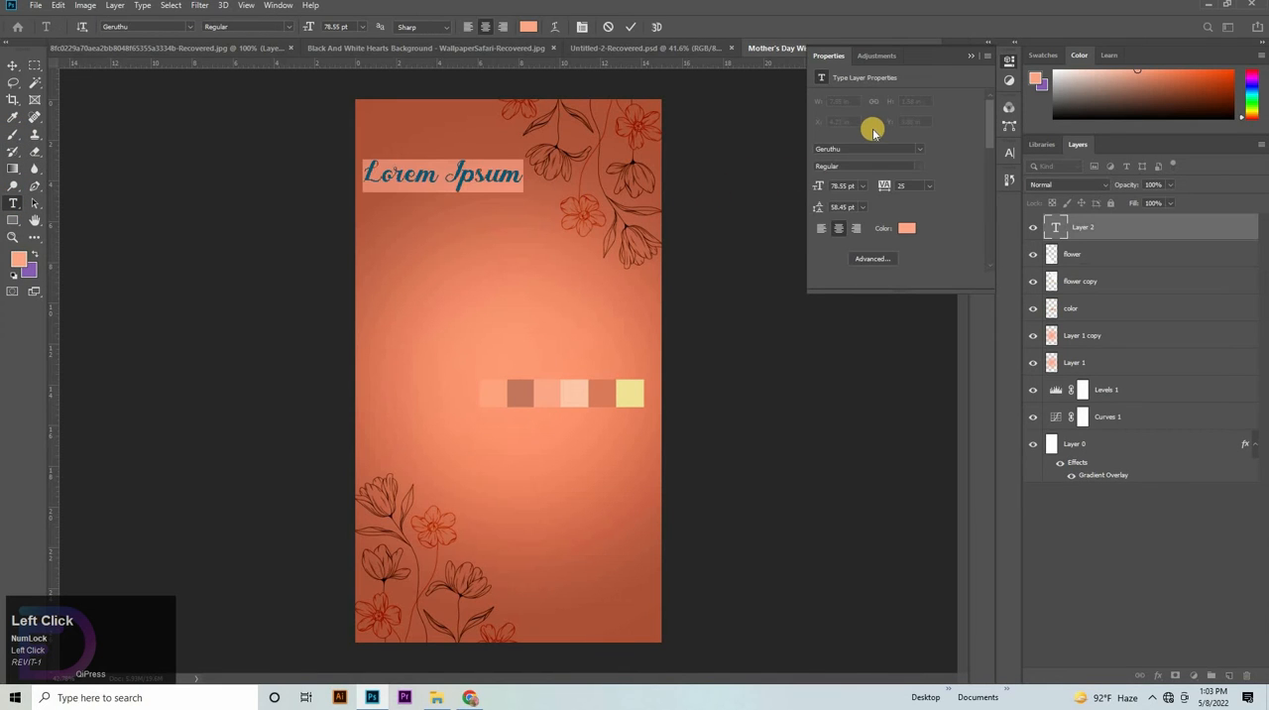
{"action": "key", "text": "BackSpace"}
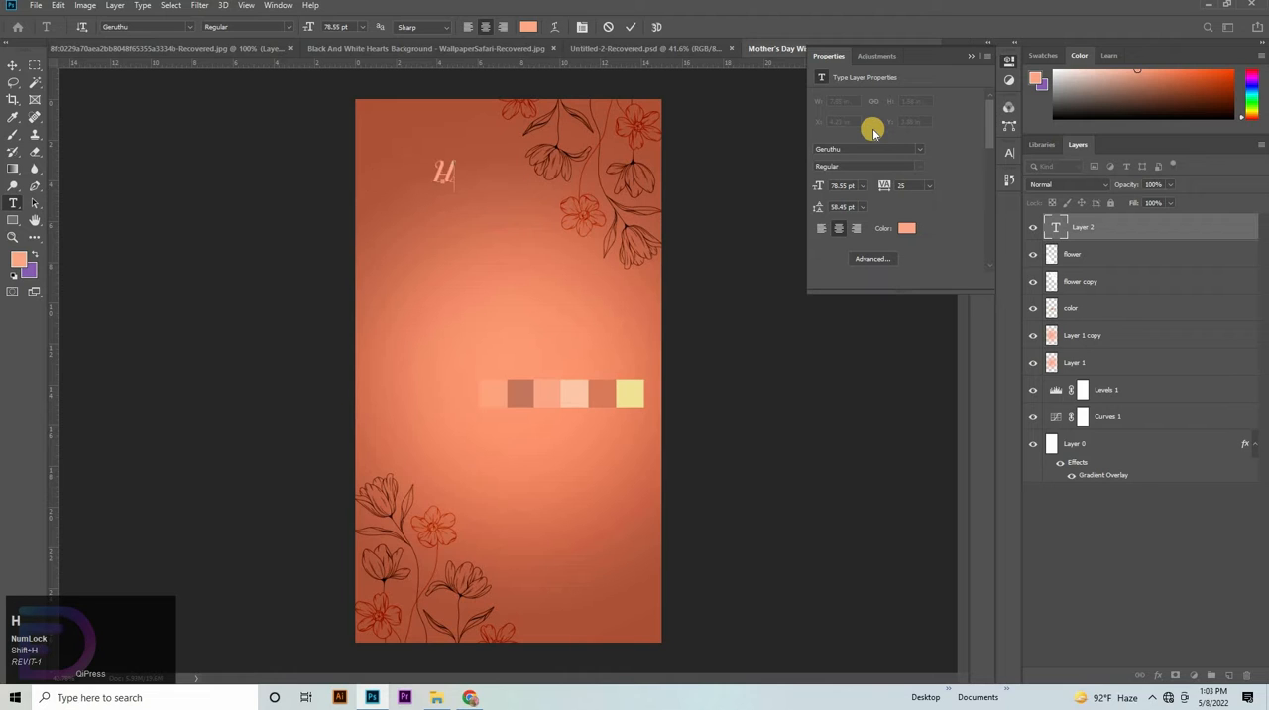
{"action": "type", "text": "Happ"}
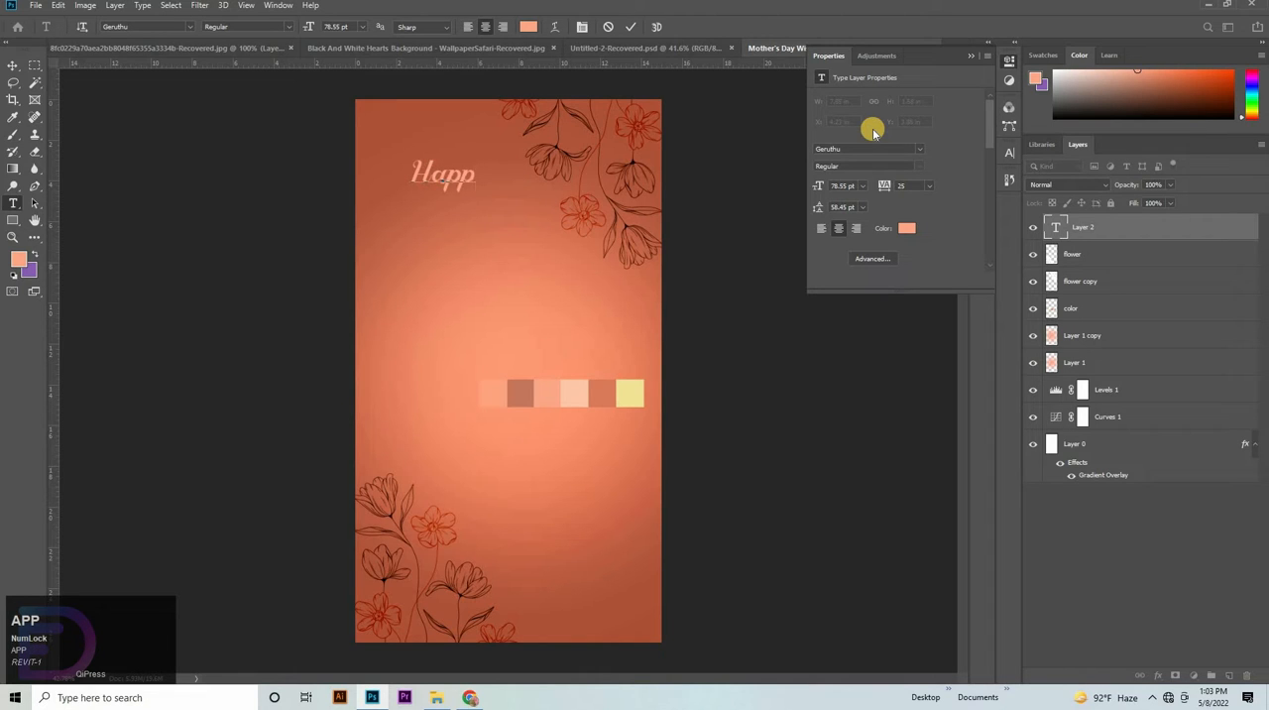
{"action": "type", "text": "y"}
- Recolor the "Happy" text to the light peach ffc6aa sampled from the color swatch strip
{"action": "left_click", "coordinate": [13, 65]}
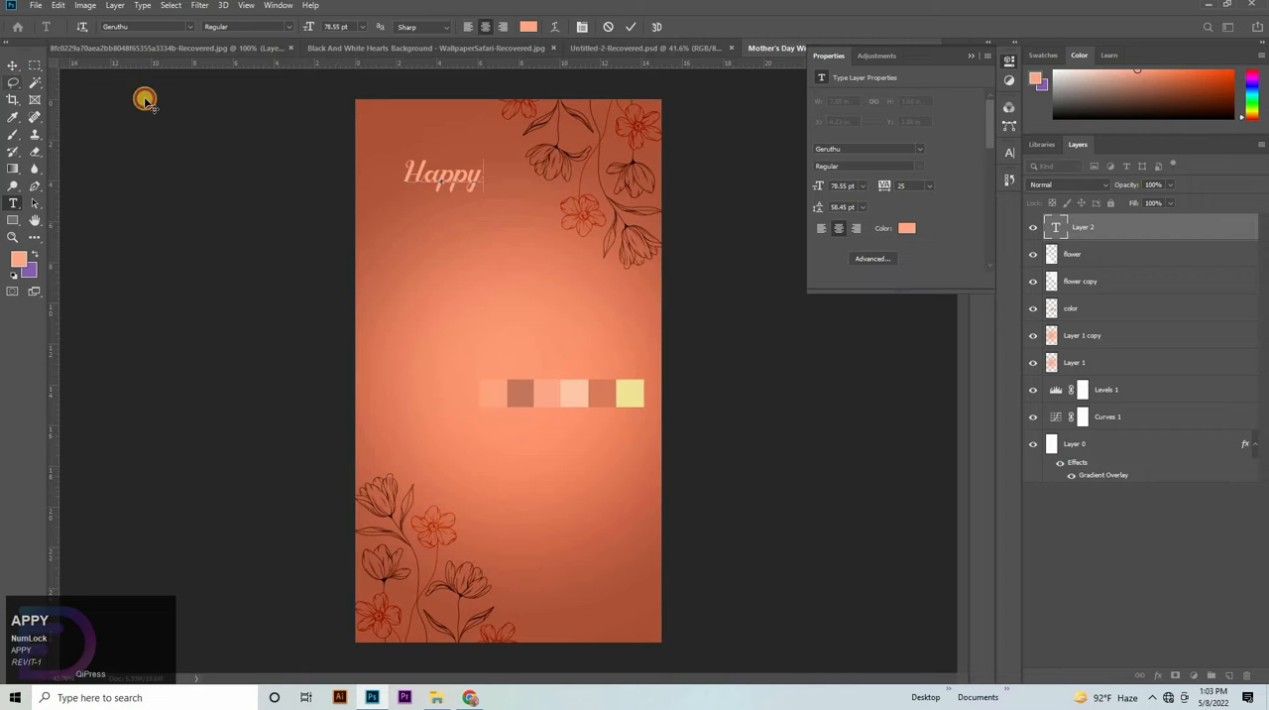
{"action": "double_click", "coordinate": [405, 169]}
{"action": "left_click", "coordinate": [908, 231]}
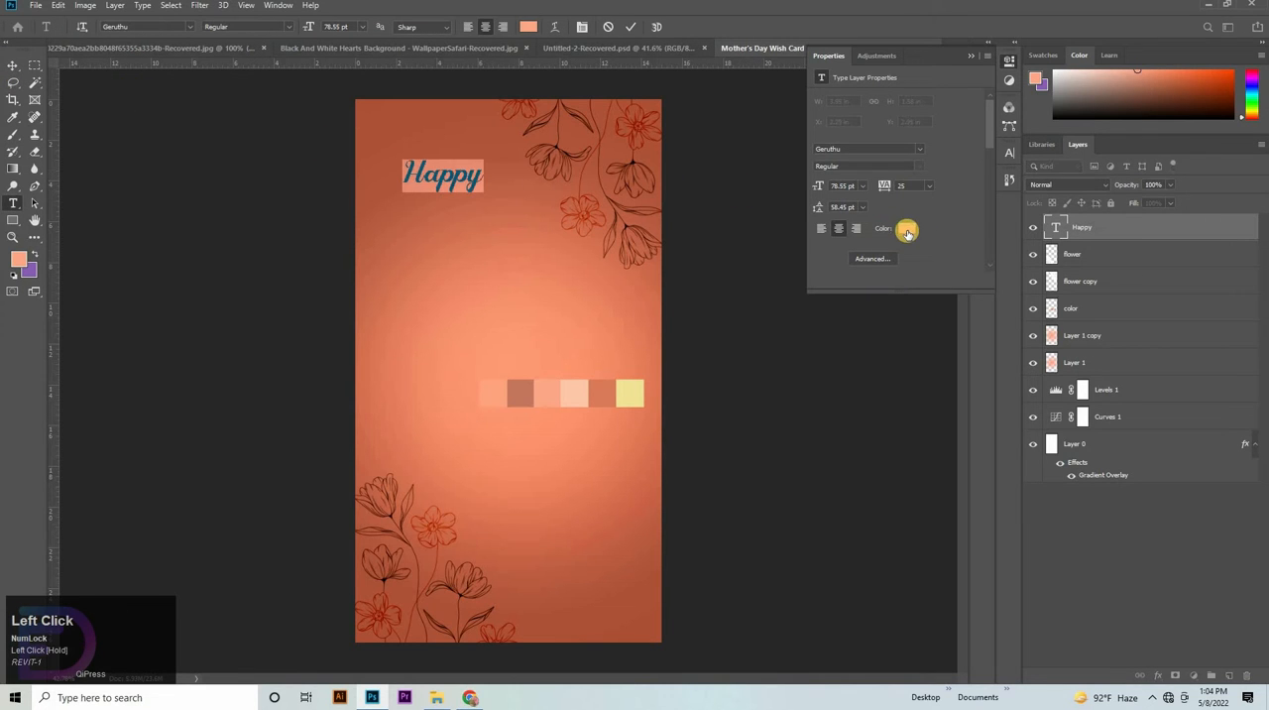
{"action": "left_click", "coordinate": [581, 393]}
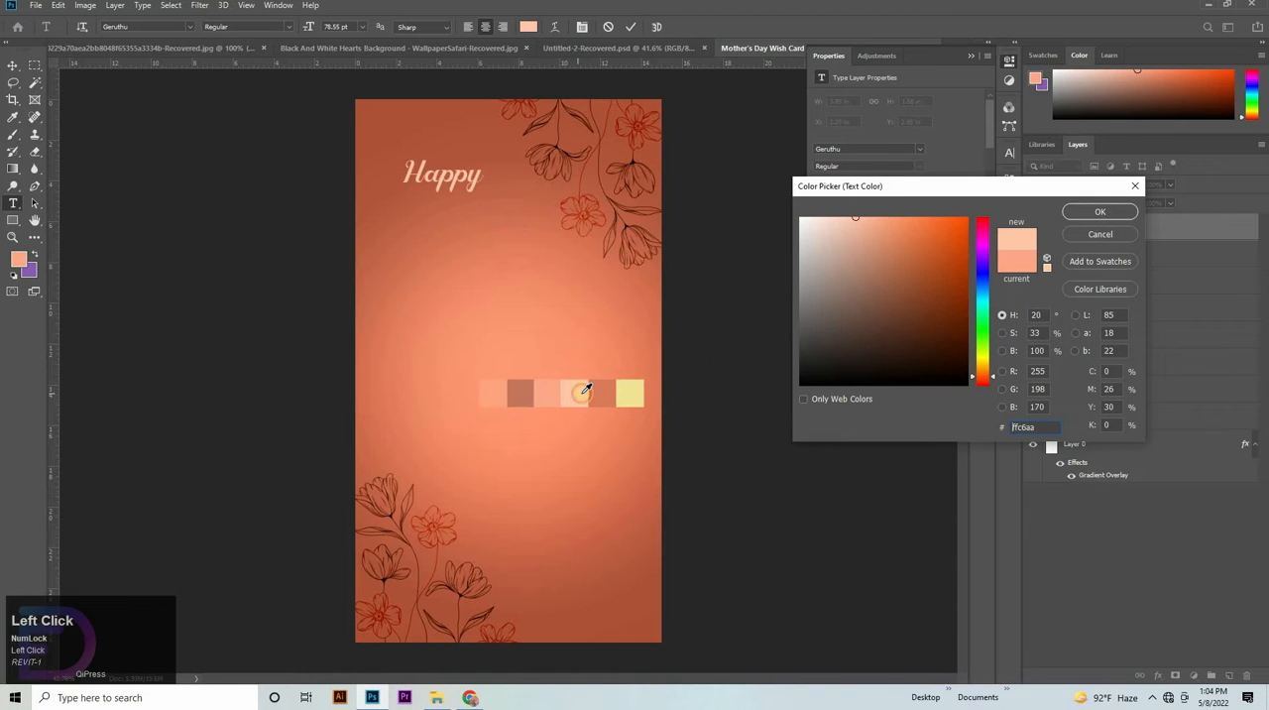
{"action": "left_click", "coordinate": [1117, 213]}
{"action": "left_click", "coordinate": [12, 66]}
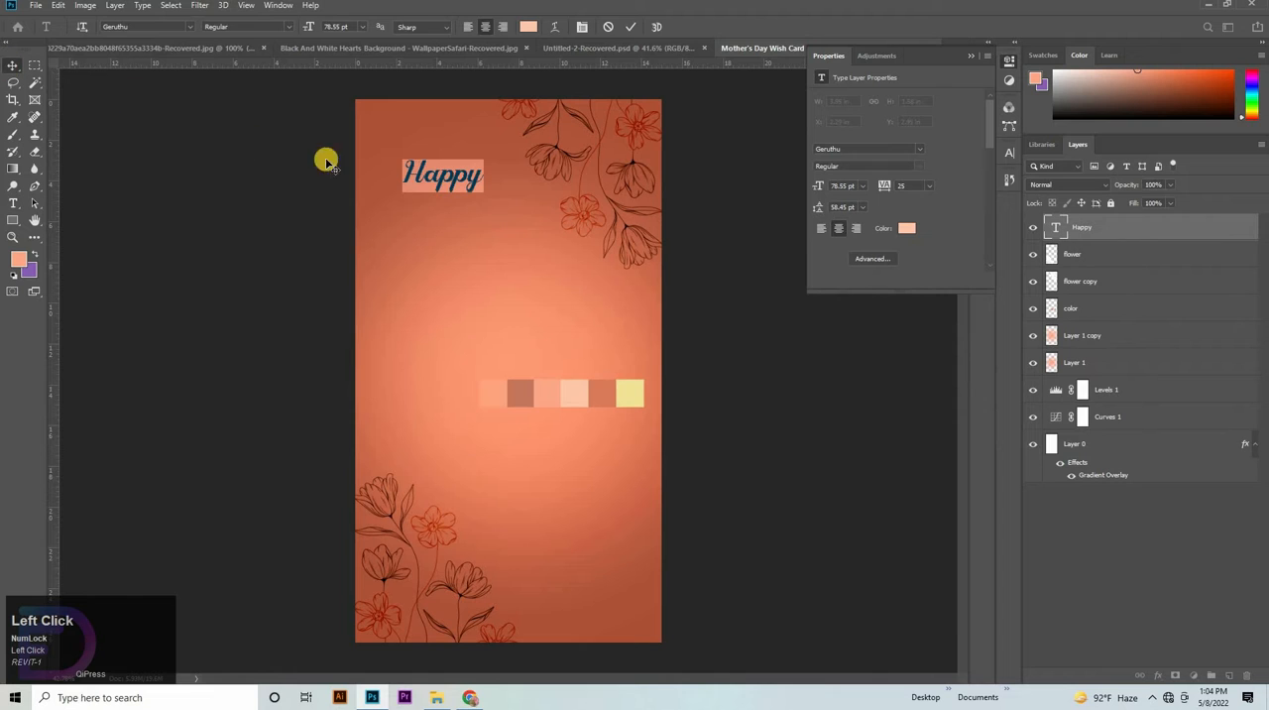
- Duplicate the "Happy" text twice below the original and change the first copy to read "Mother s"
{"action": "left_click_drag", "start_coordinate": [449, 219], "coordinate": [465, 289]}
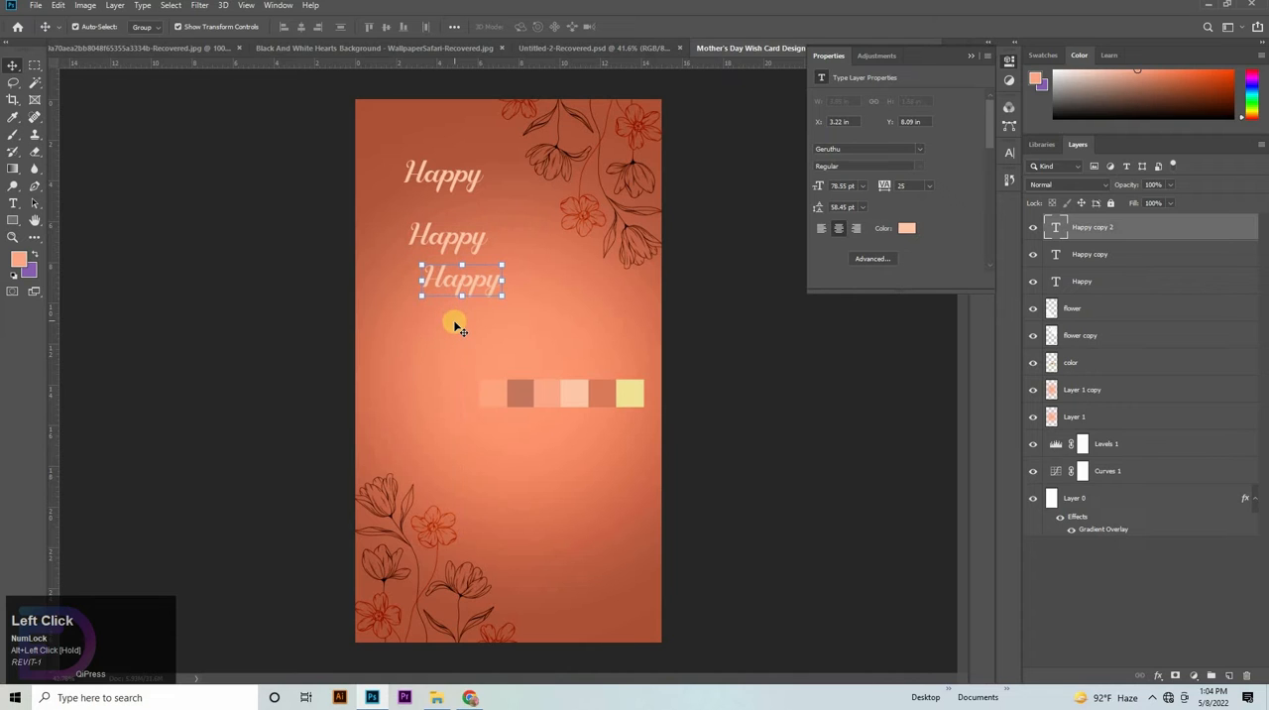
{"action": "key", "text": "t"}
{"action": "double_click", "coordinate": [416, 235]}
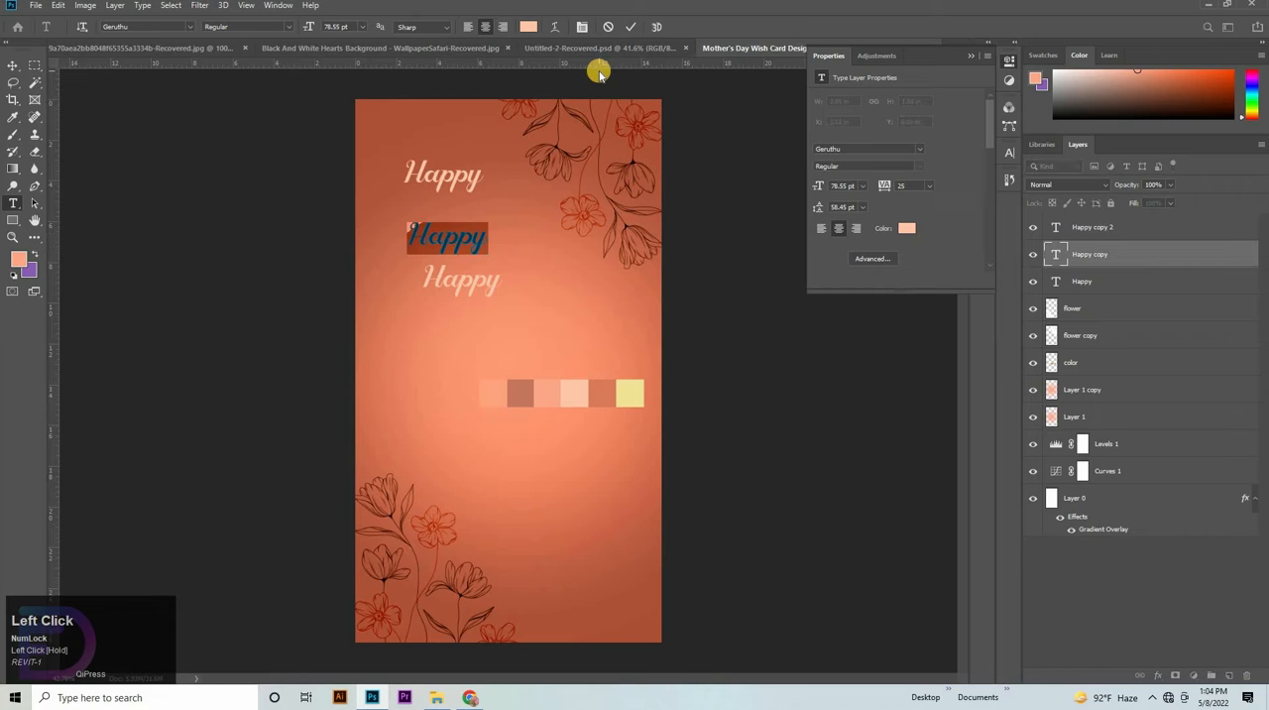
{"action": "key", "text": "BackSpace"}
{"action": "type", "text": "Mo"}
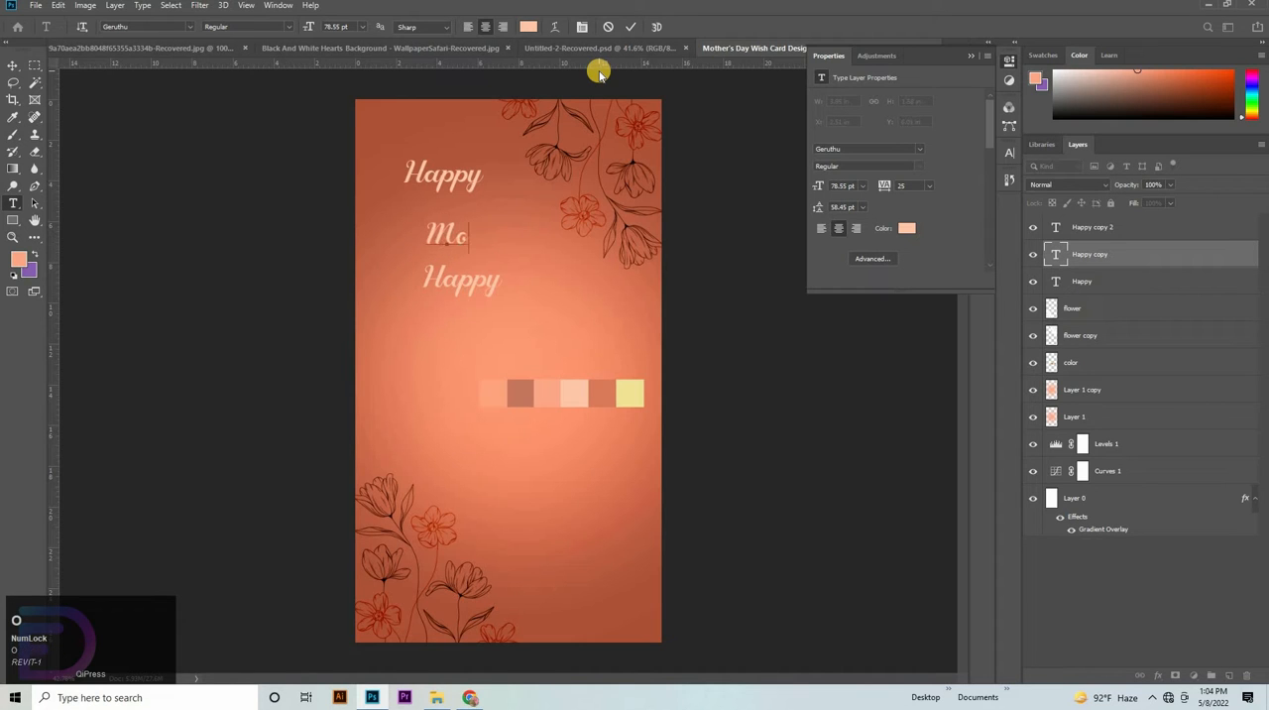
{"action": "type", "text": "ther"}
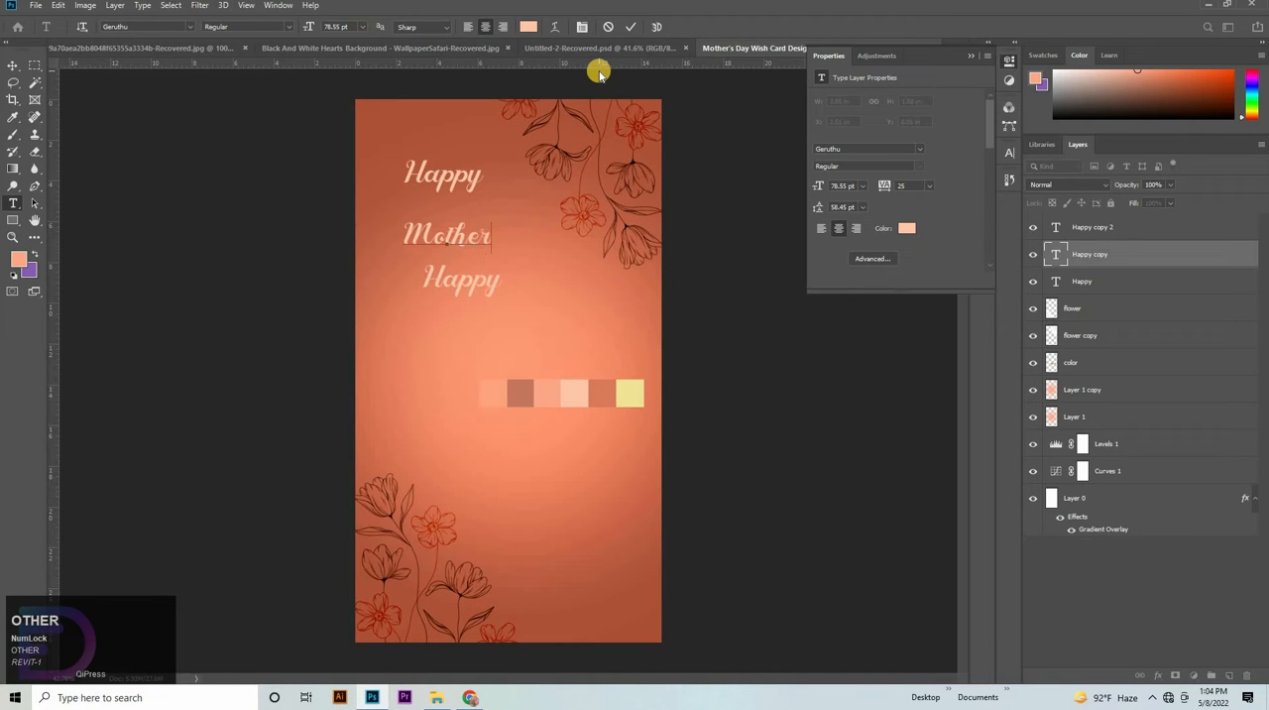
{"action": "type", "text": " s"}
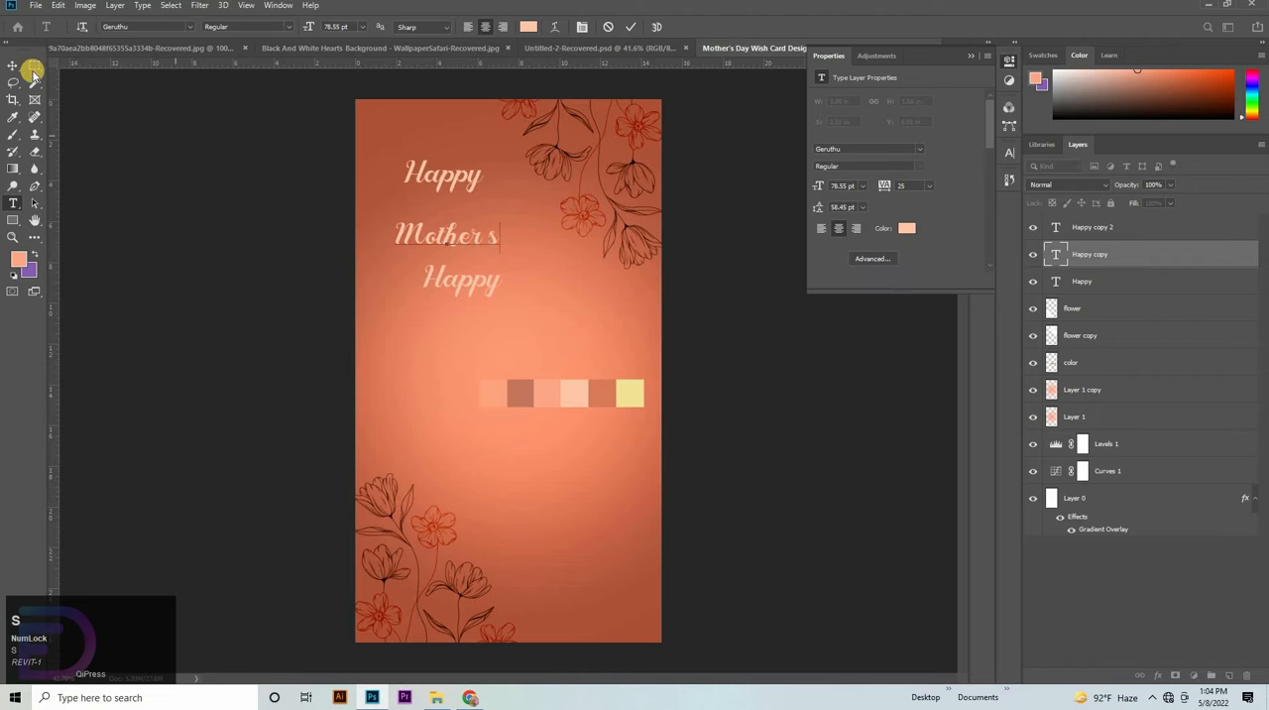
{"action": "left_click", "coordinate": [461, 276]}
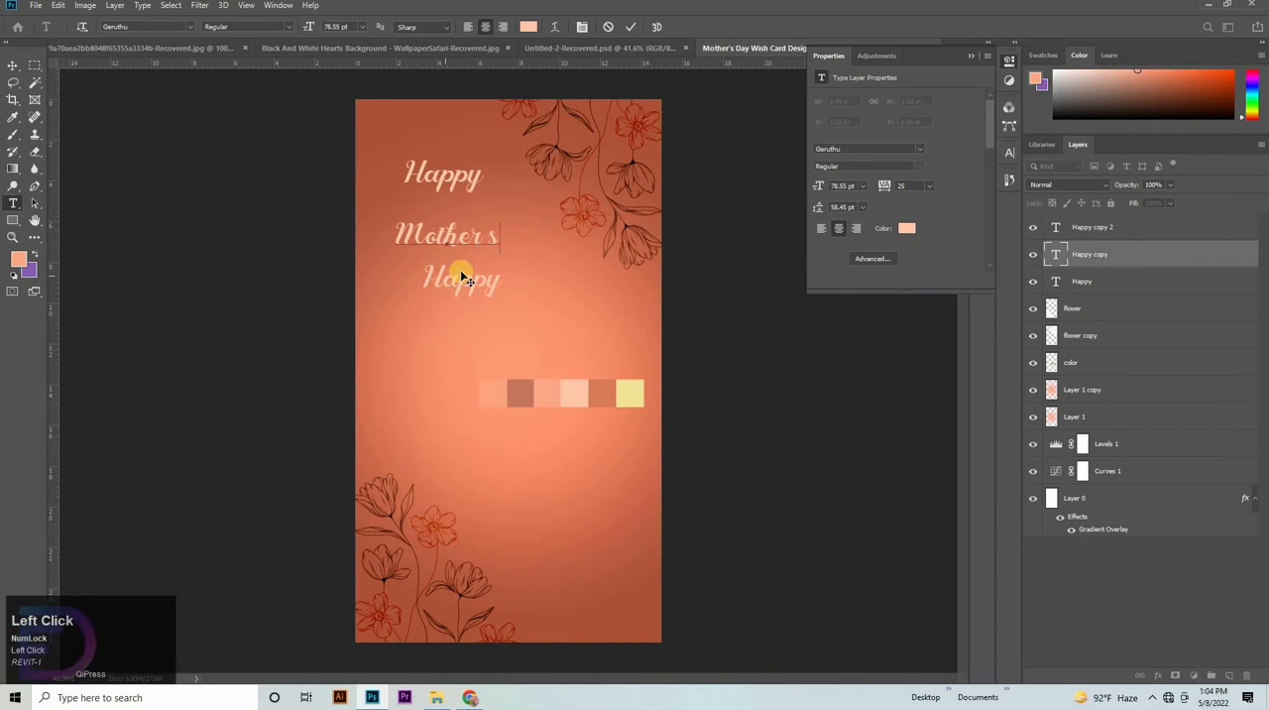
{"action": "left_click", "coordinate": [433, 273]}
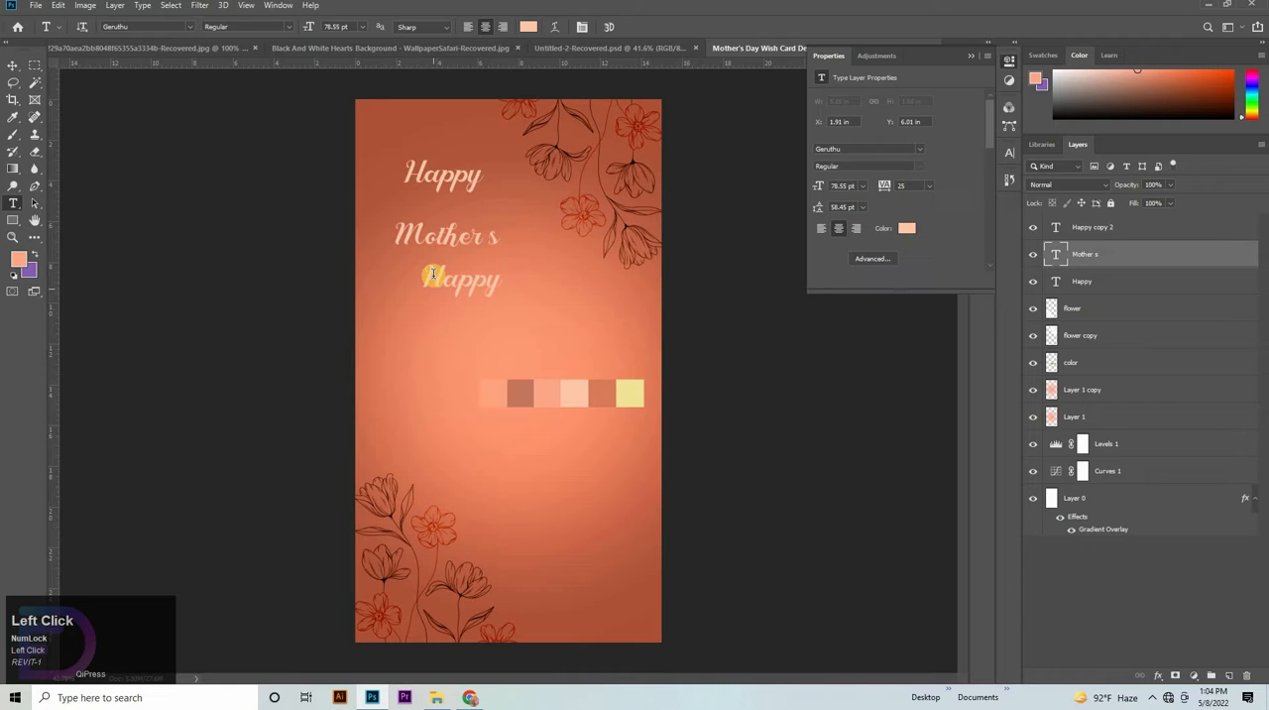
- Replace the wording of the lowest "Happy" copy with "Day"
{"action": "left_click", "coordinate": [554, 268]}
{"action": "key", "text": "ctrl+a"}
{"action": "key", "text": "BackSpace"}
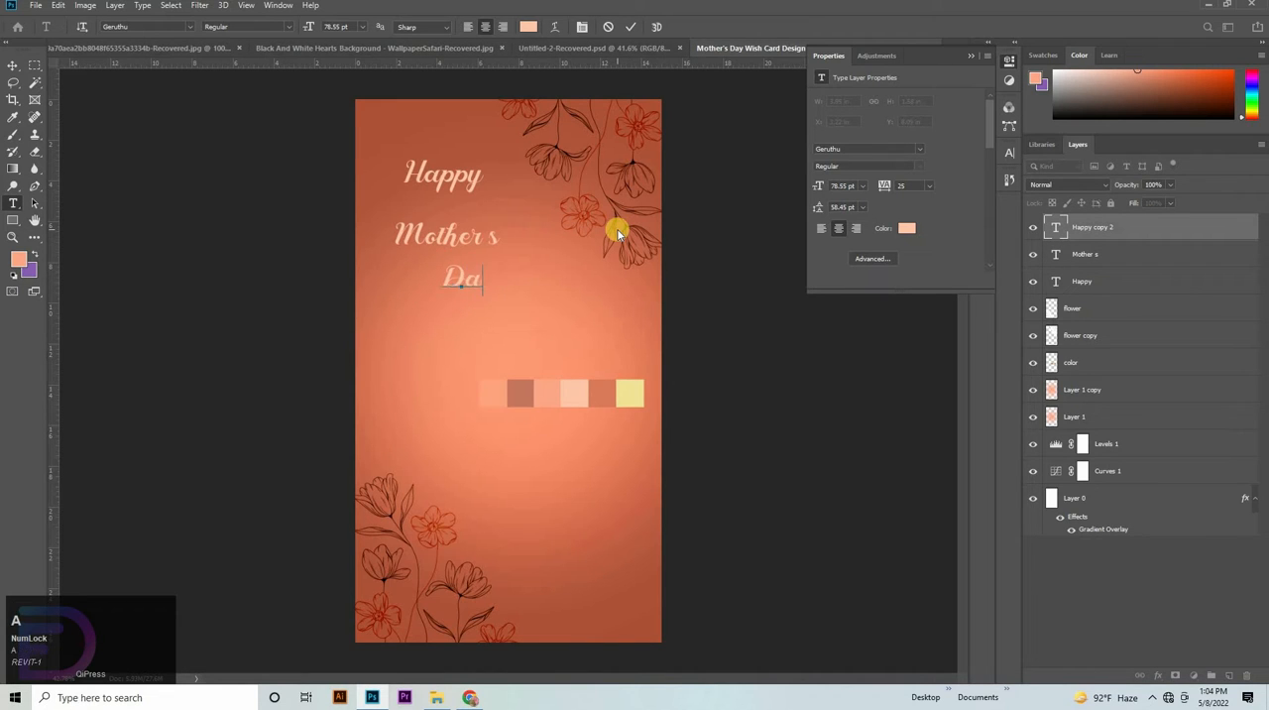
{"action": "left_click", "coordinate": [12, 66]}
- Select the Happy, Mother s and Day text layers and scale them up together to 109.7 pt
{"action": "left_click", "coordinate": [1080, 282], "text": "shift"}
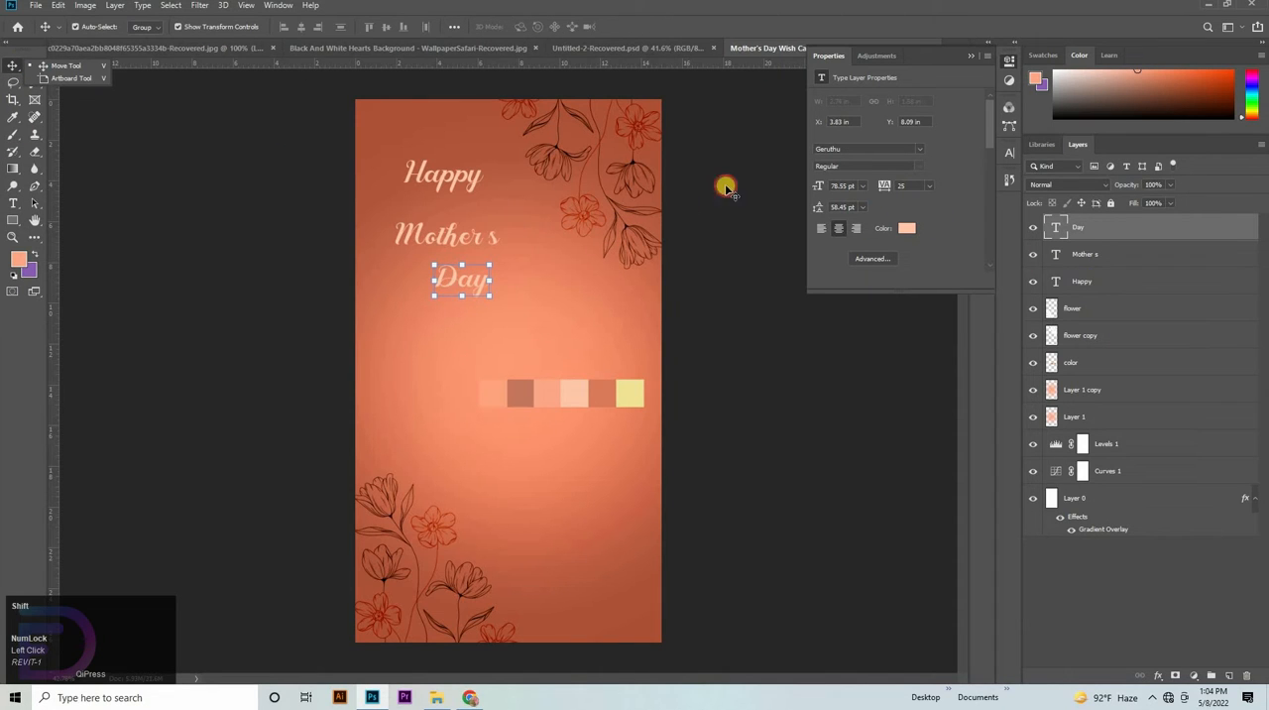
{"action": "left_click_drag", "start_coordinate": [452, 158], "coordinate": [691, 306]}
{"action": "left_click", "coordinate": [691, 305]}
{"action": "left_click", "coordinate": [819, 384]}
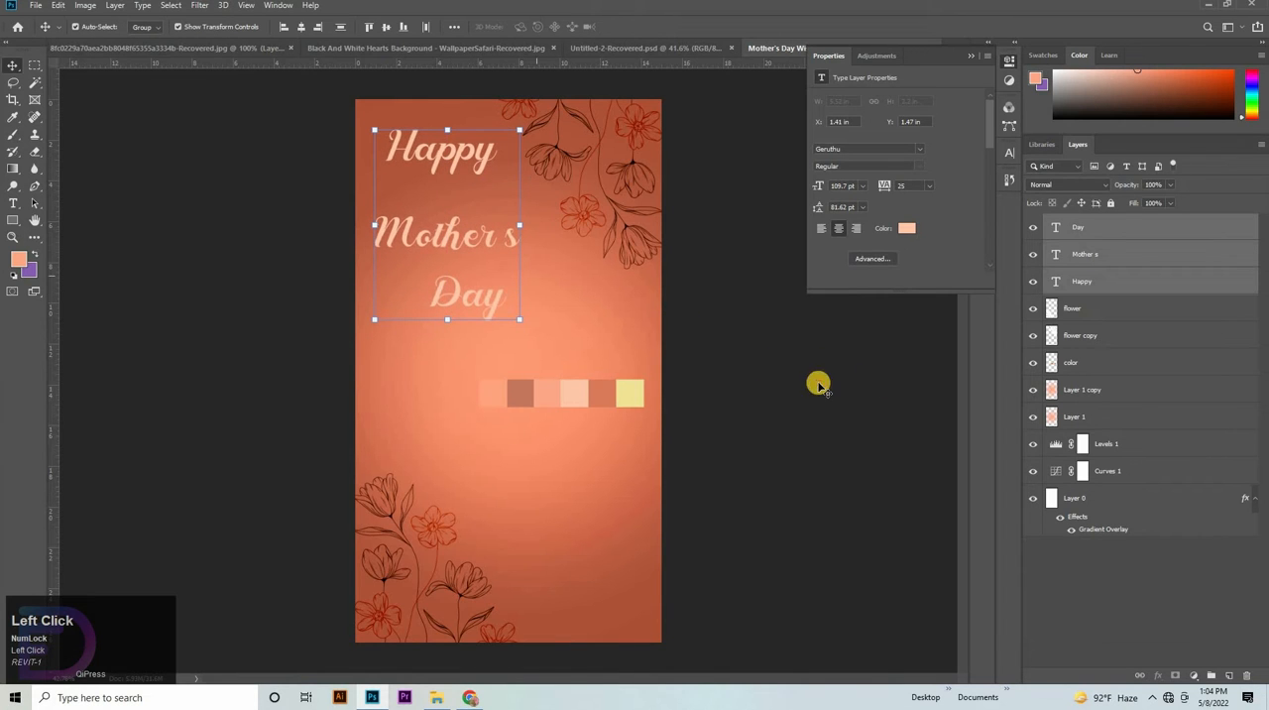
- Move the "Happy" text down close to "Mother s" and enlarge it to about 118%
{"action": "left_click", "coordinate": [431, 155]}
{"action": "left_click_drag", "start_coordinate": [433, 179], "coordinate": [447, 153]}
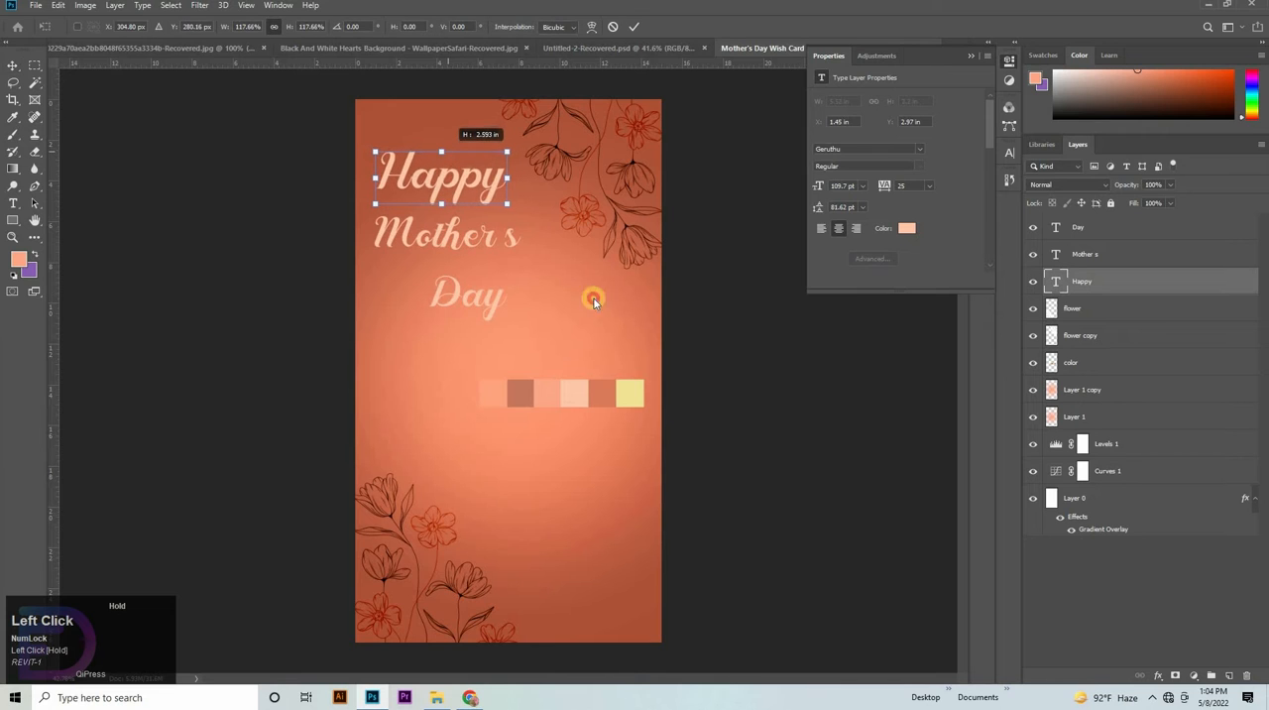
{"action": "left_click", "coordinate": [797, 363]}
- Move the "Mother s" text up and slightly right under "Happy" and enlarge it to about 108%
{"action": "left_click", "coordinate": [458, 236]}
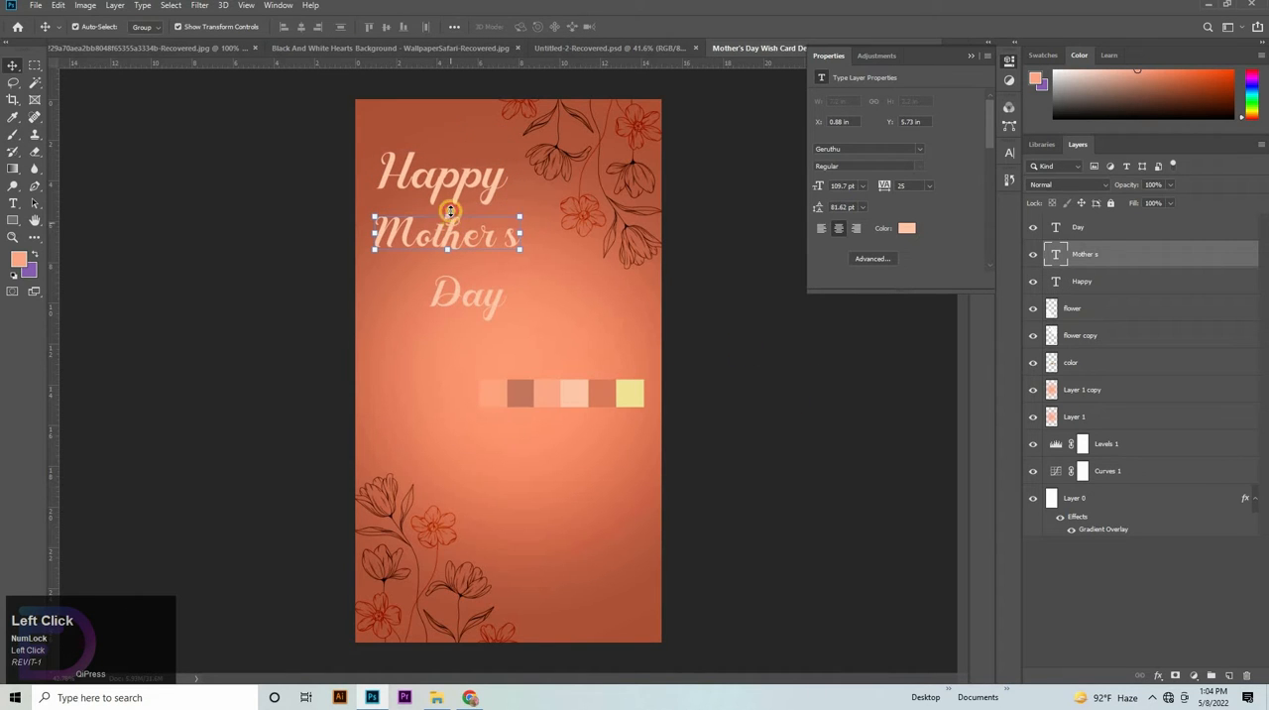
{"action": "mouse_move", "coordinate": [447, 207]}
{"action": "left_mouse_down"}
{"action": "mouse_move", "coordinate": [475, 230]}
{"action": "mouse_move", "coordinate": [460, 205]}
{"action": "left_mouse_up"}
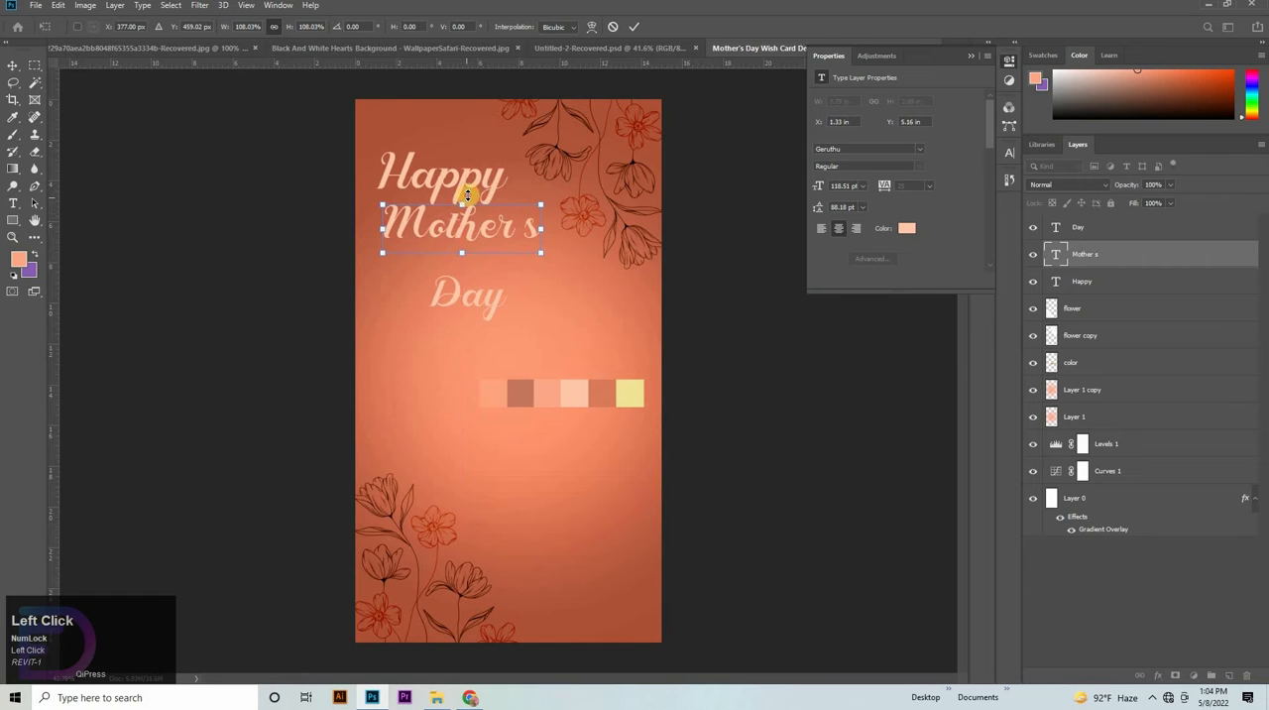
{"action": "left_click_drag", "start_coordinate": [468, 199], "coordinate": [469, 198]}
{"action": "left_click", "coordinate": [762, 326]}
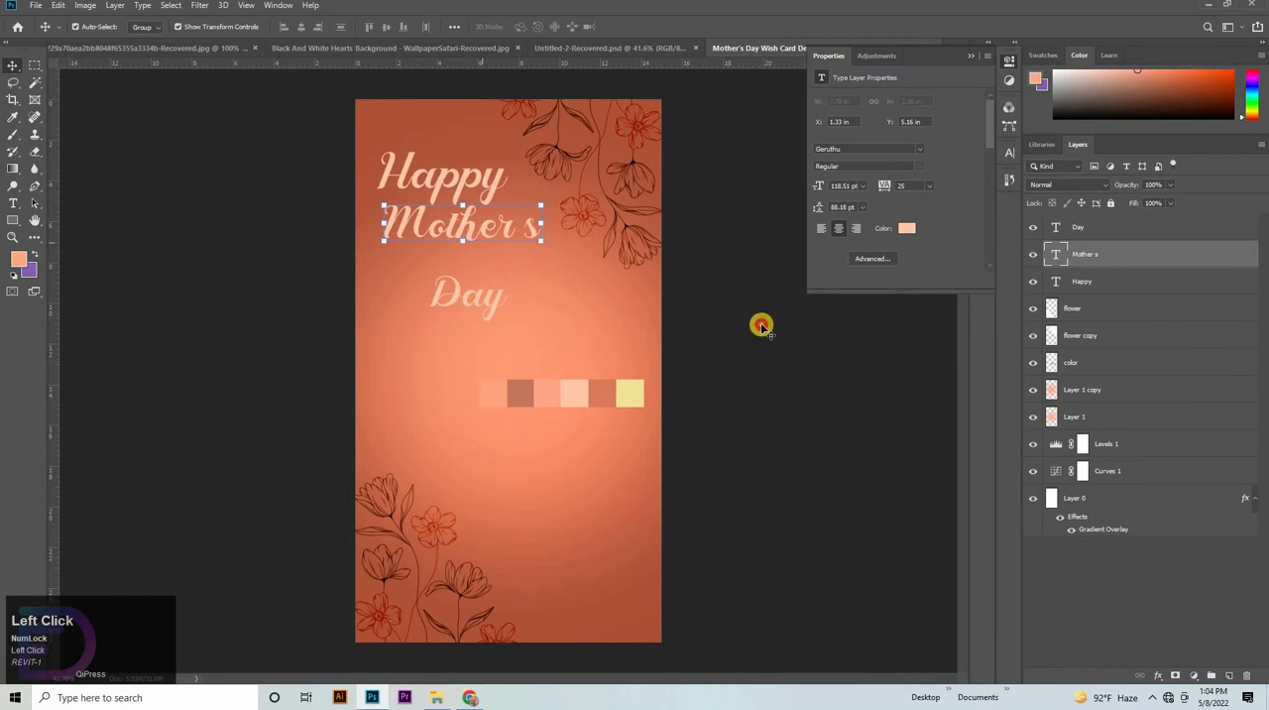
- Scale the "Happy" text down to about 77% and place it just above "Mother s"
{"action": "left_click", "coordinate": [443, 151]}
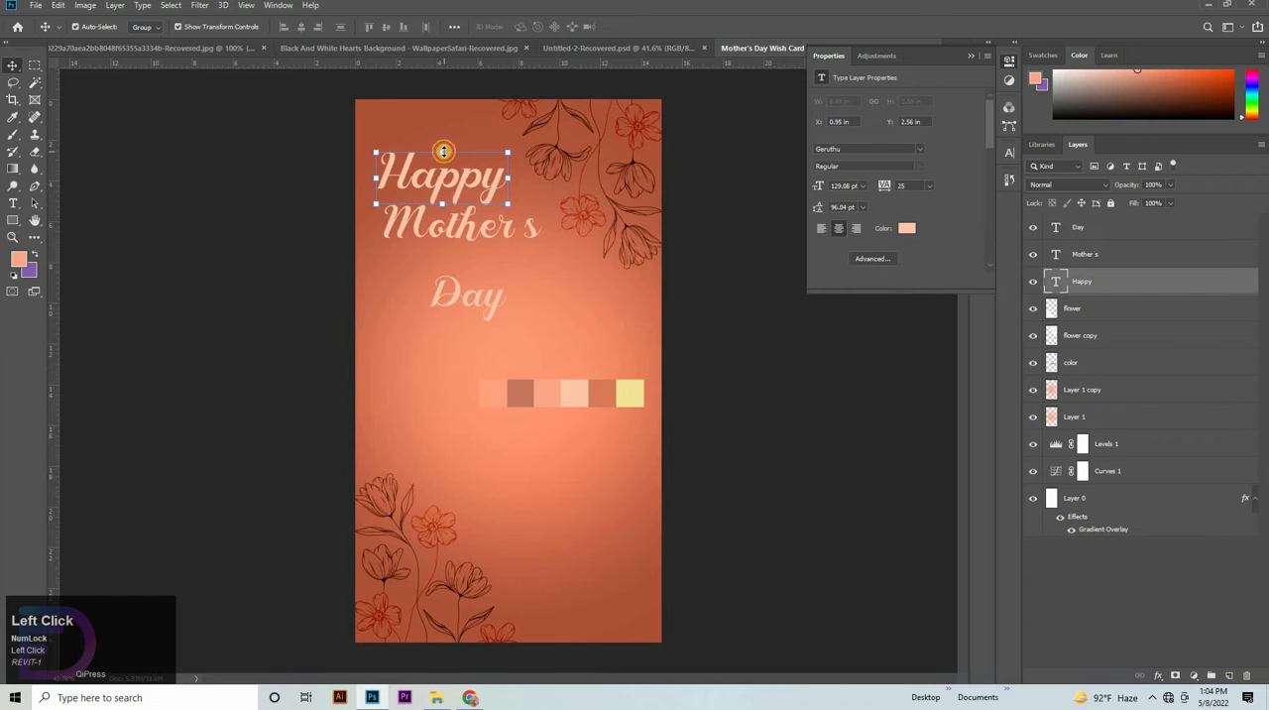
{"action": "left_click_drag", "start_coordinate": [443, 152], "coordinate": [464, 185]}
{"action": "left_click", "coordinate": [747, 380]}
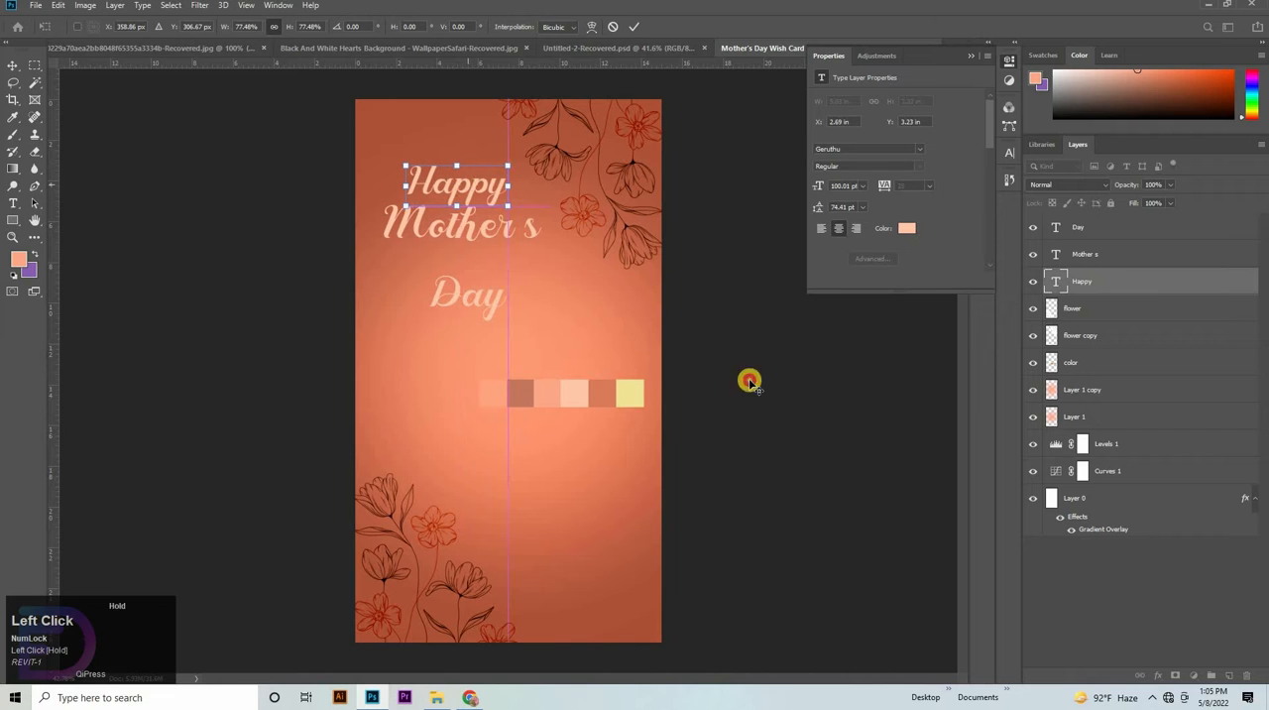
- Move the "Day" text up and slightly left so it sits directly below "Mother s"
{"action": "left_click", "coordinate": [475, 300]}
{"action": "left_click_drag", "start_coordinate": [465, 272], "coordinate": [456, 239]}
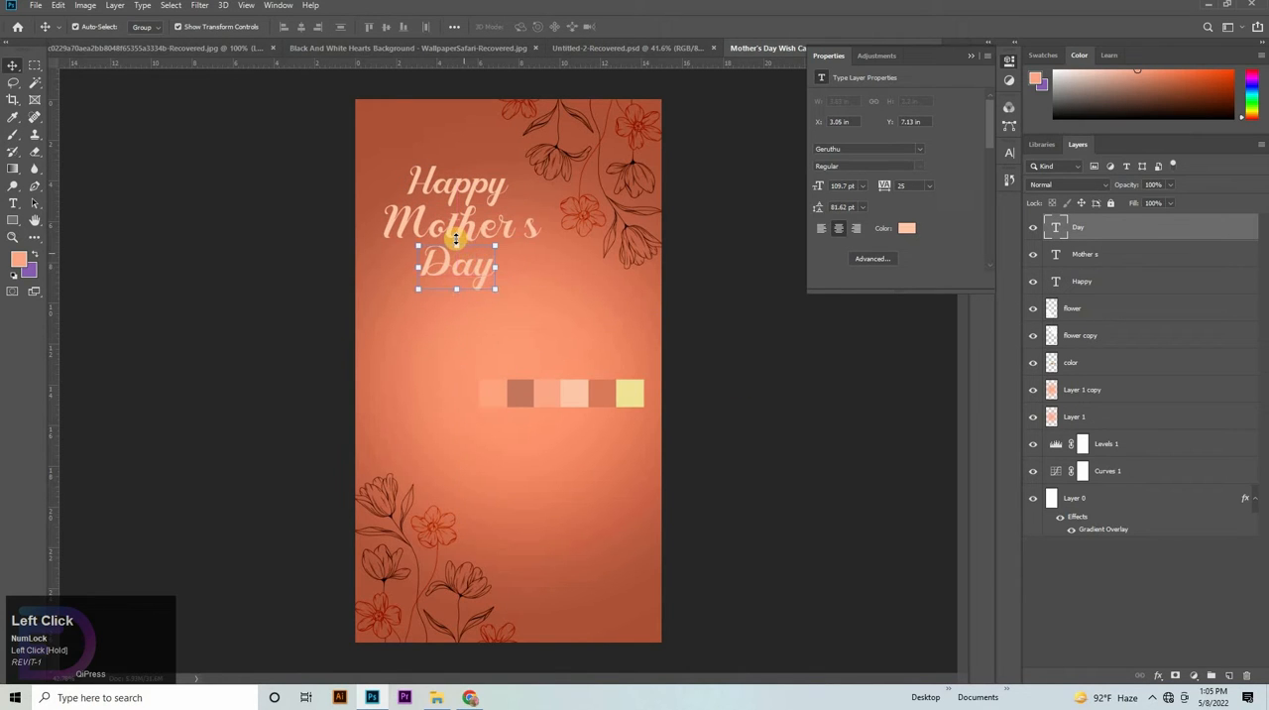
- Align the "Happy", "Mother s" and "Day" text layers on their horizontal centers
{"action": "left_click", "coordinate": [1098, 282], "text": "shift"}
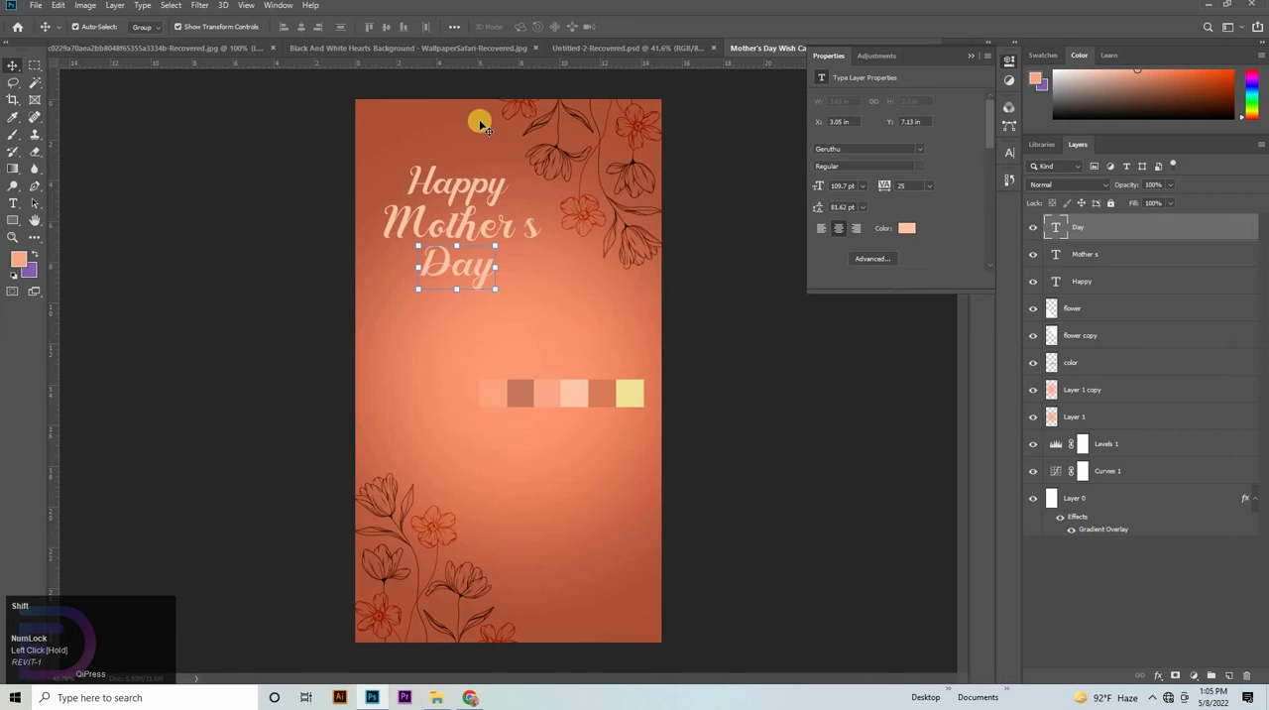
{"action": "left_click", "coordinate": [299, 27]}
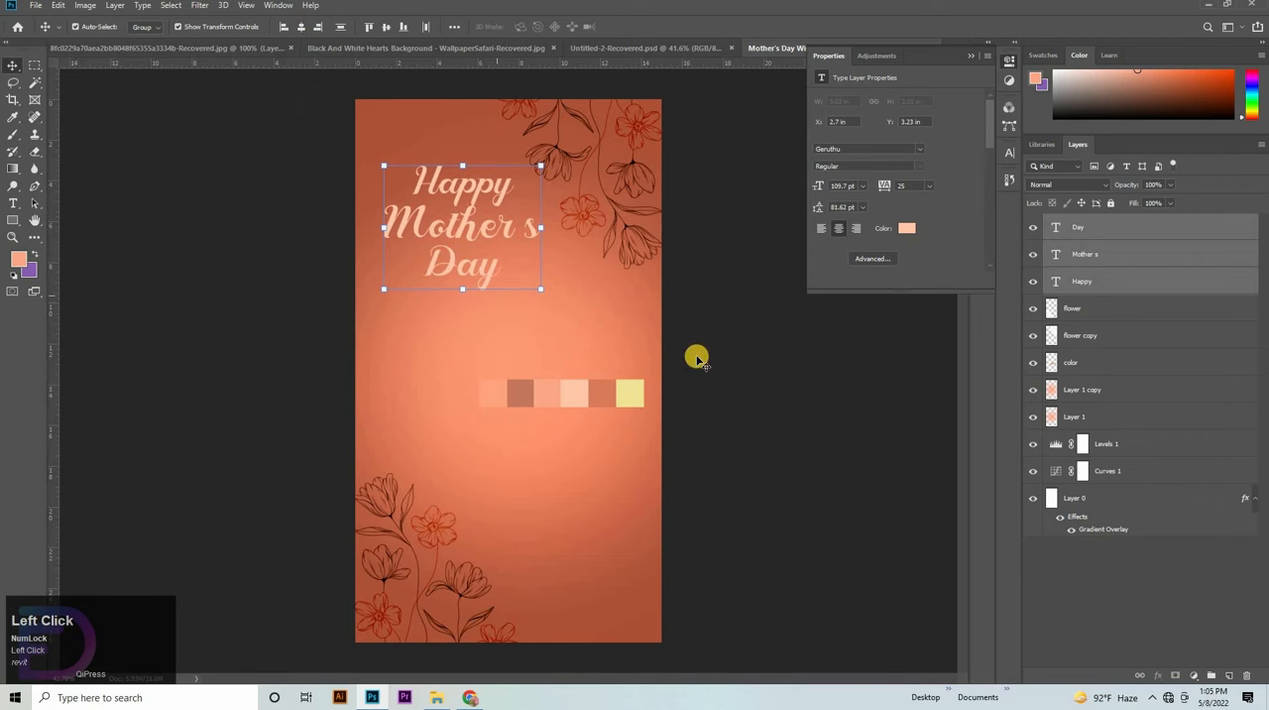
- Enlarge the three title lines together slightly and shift them up and a little left on the card
{"action": "key", "text": "ctrl"}
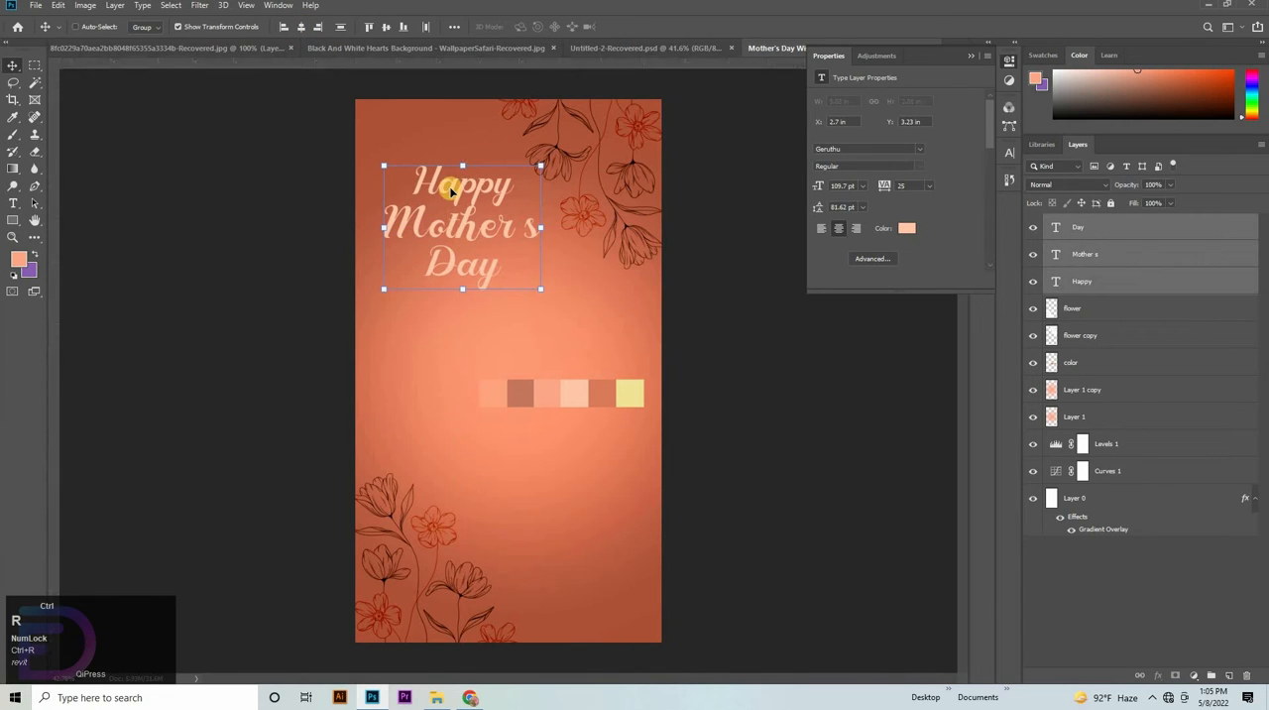
{"action": "key", "text": "ctrl+r"}
{"action": "key", "text": "ctrl+r"}
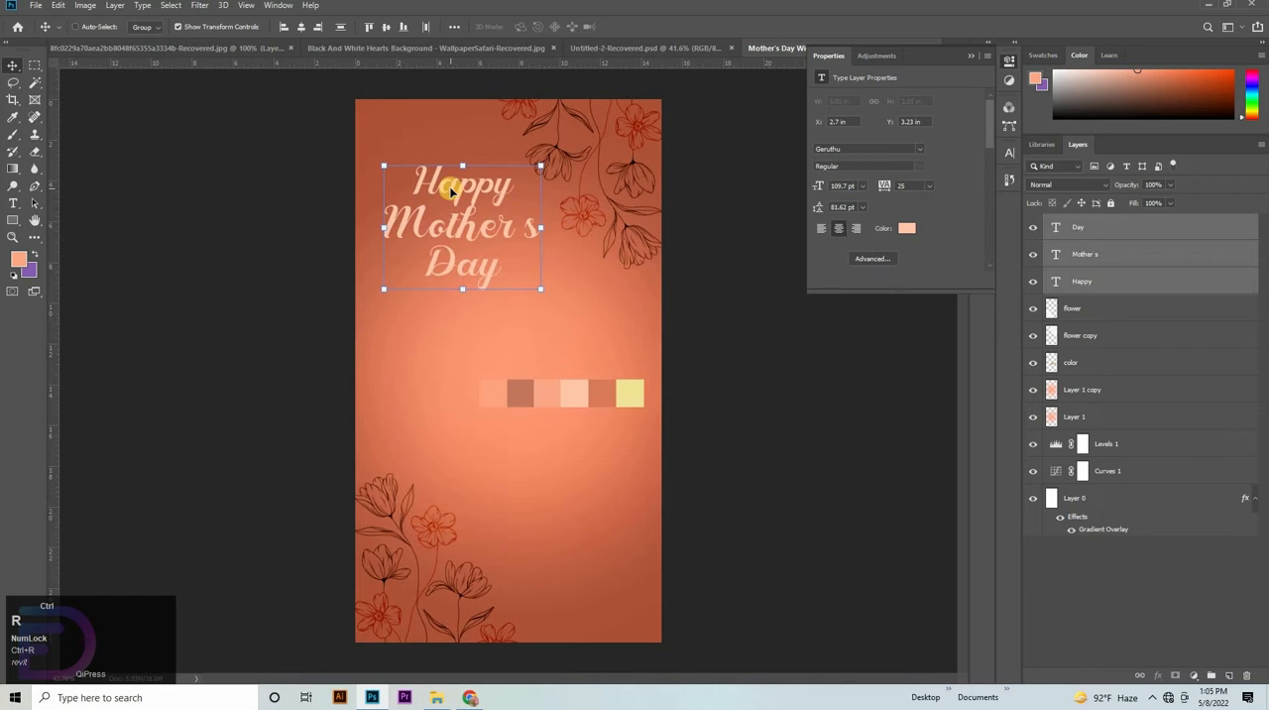
{"action": "key", "text": "ctrl+t"}
{"action": "left_click_drag", "start_coordinate": [461, 163], "coordinate": [459, 143]}
{"action": "mouse_move", "coordinate": [488, 224]}
{"action": "left_mouse_down"}
{"action": "mouse_move", "coordinate": [467, 283]}
{"action": "mouse_move", "coordinate": [477, 217]}
{"action": "left_mouse_up"}
{"action": "left_click", "coordinate": [860, 397]}
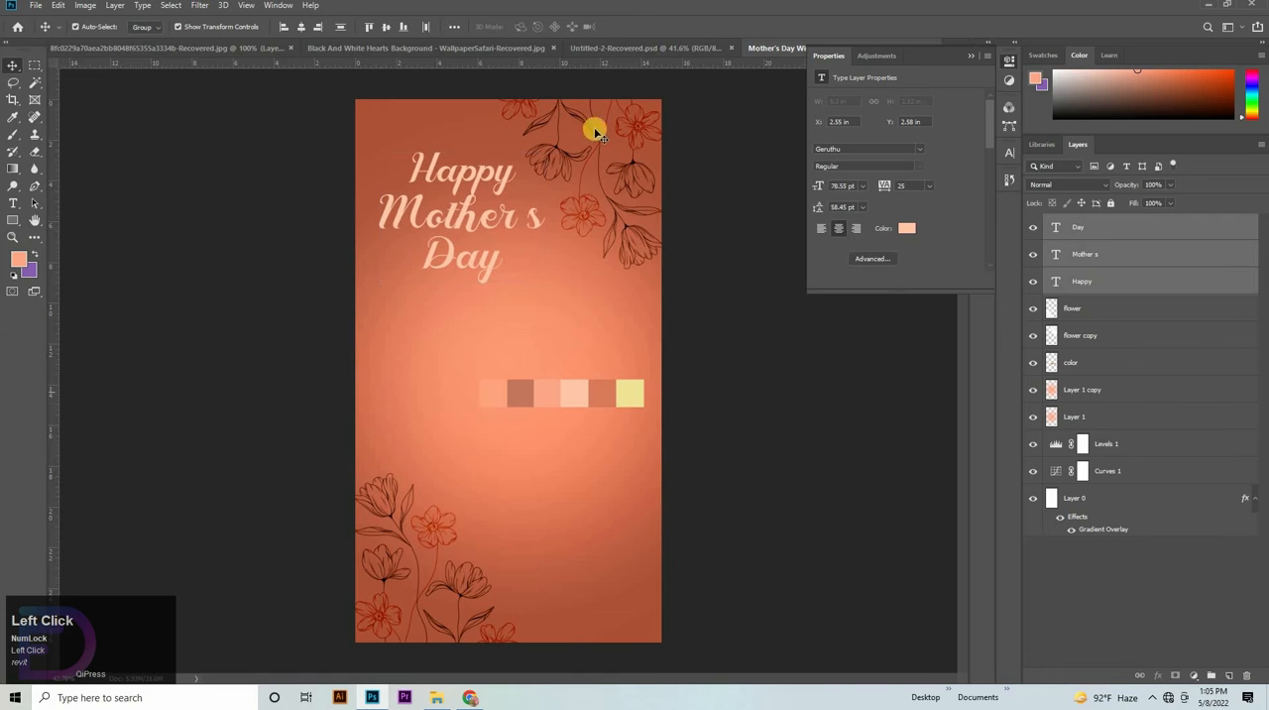
{"action": "left_click", "coordinate": [752, 82]}
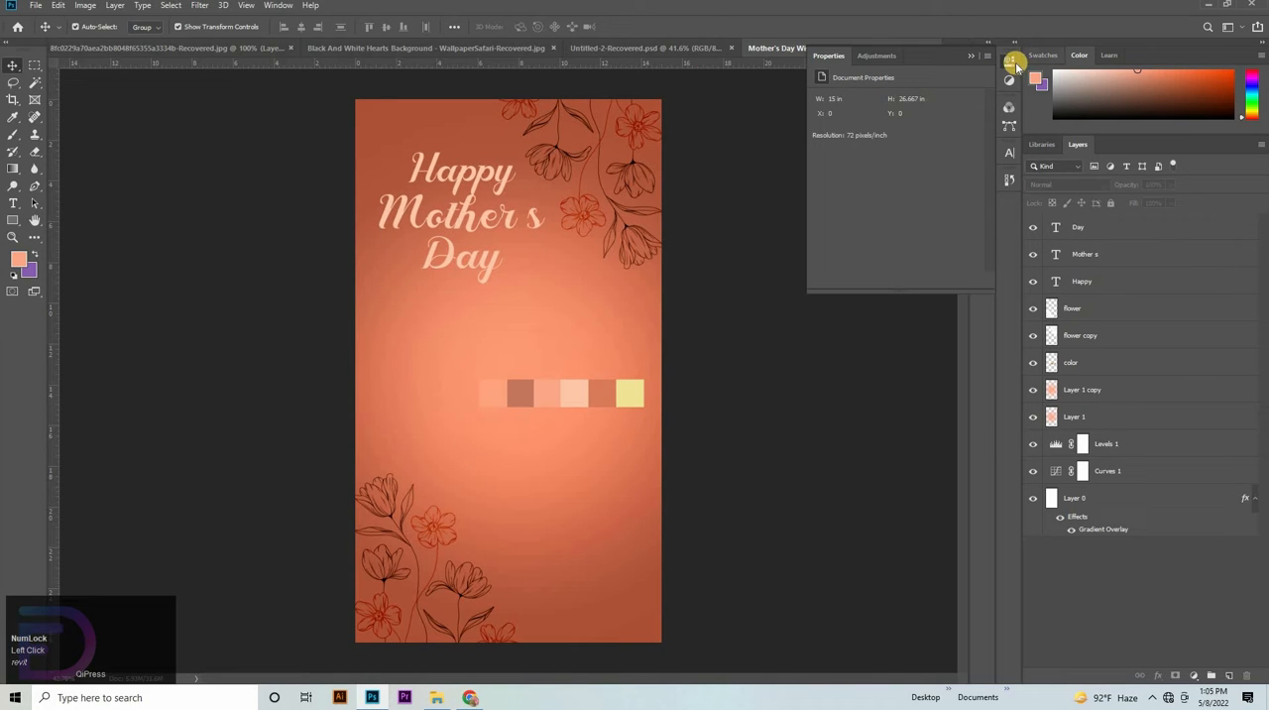
{"action": "left_click", "coordinate": [1010, 60]}
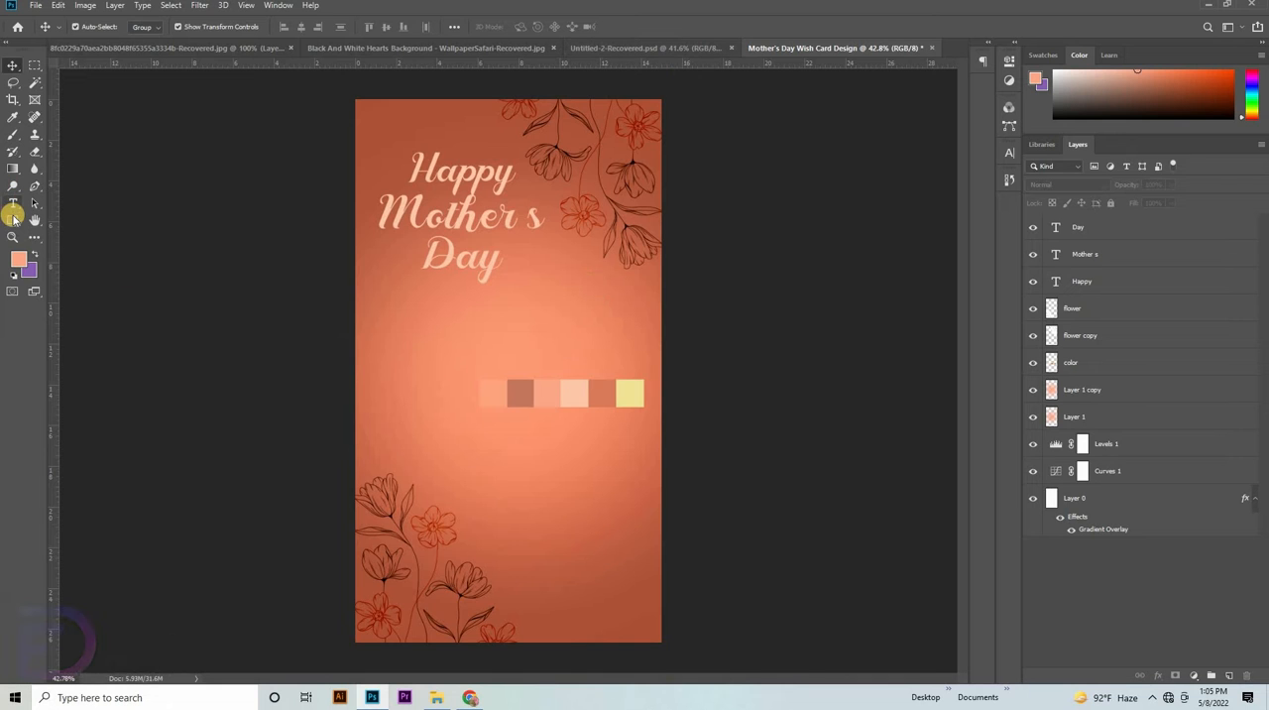
- Close the Untitled-2-Recovered.psd document without saving its changes
{"action": "left_click", "coordinate": [634, 48]}
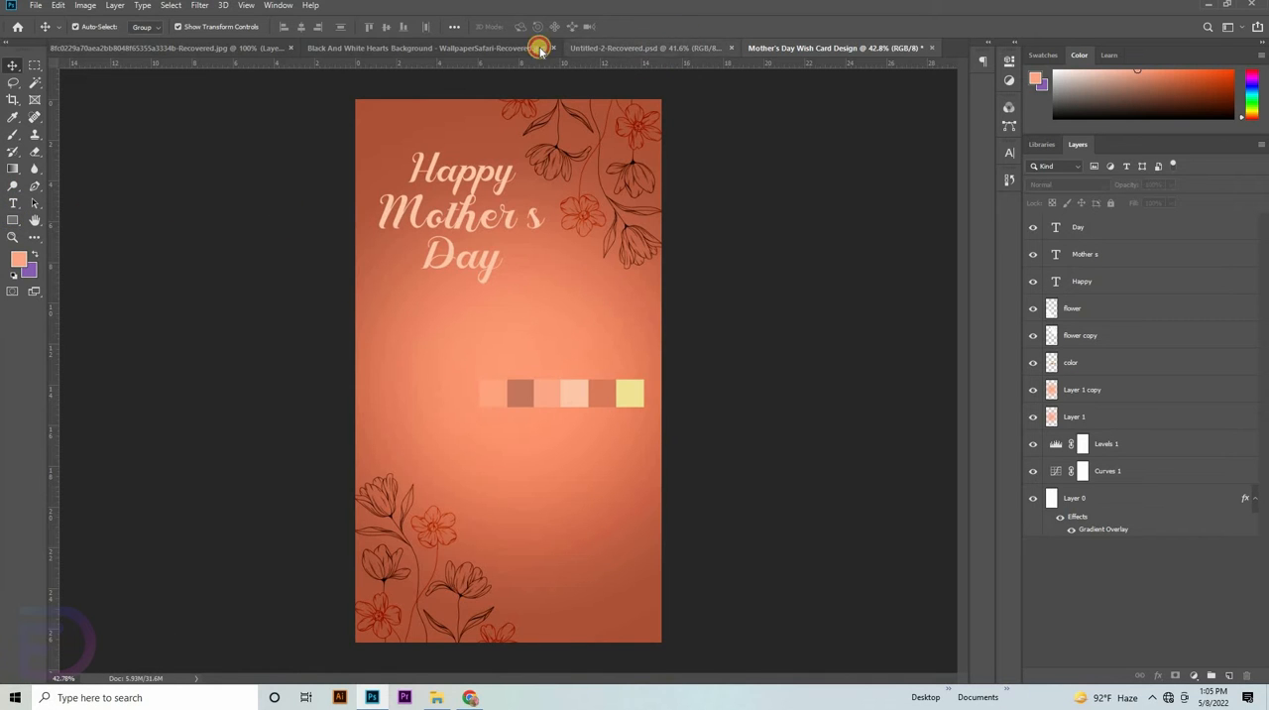
{"action": "left_click", "coordinate": [463, 48]}
{"action": "left_click", "coordinate": [775, 49]}
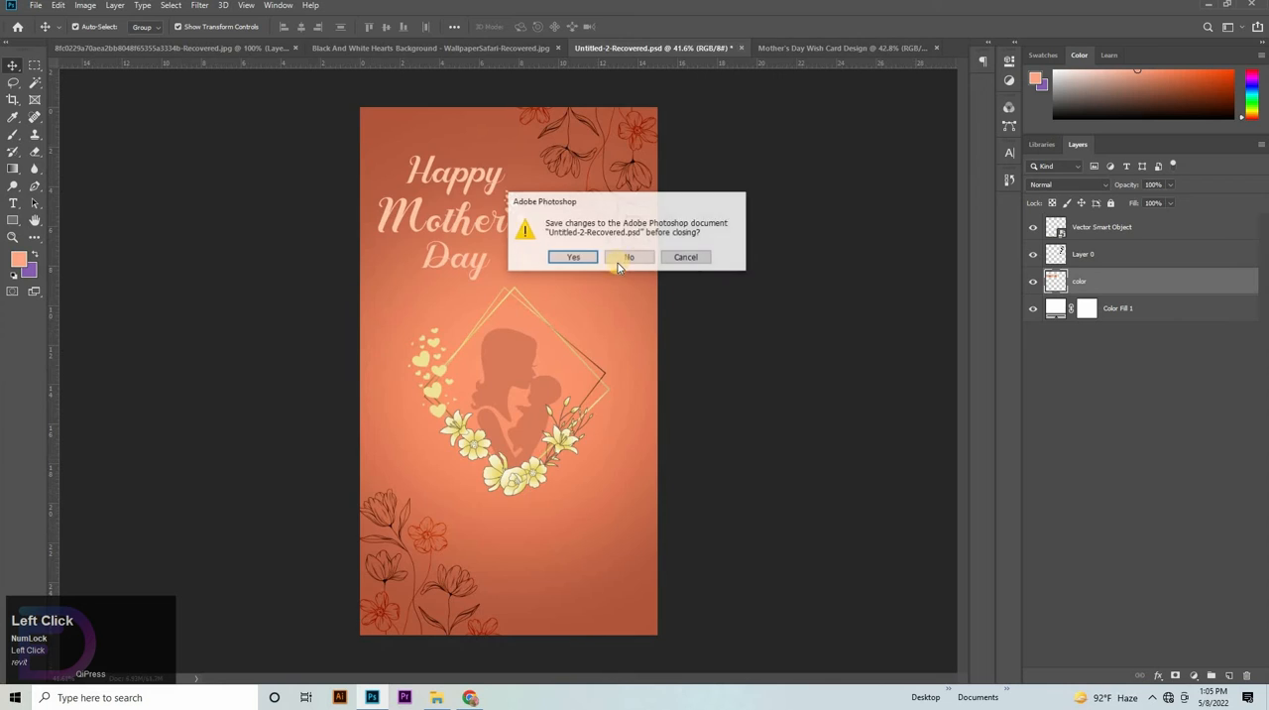
{"action": "left_click", "coordinate": [622, 258]}
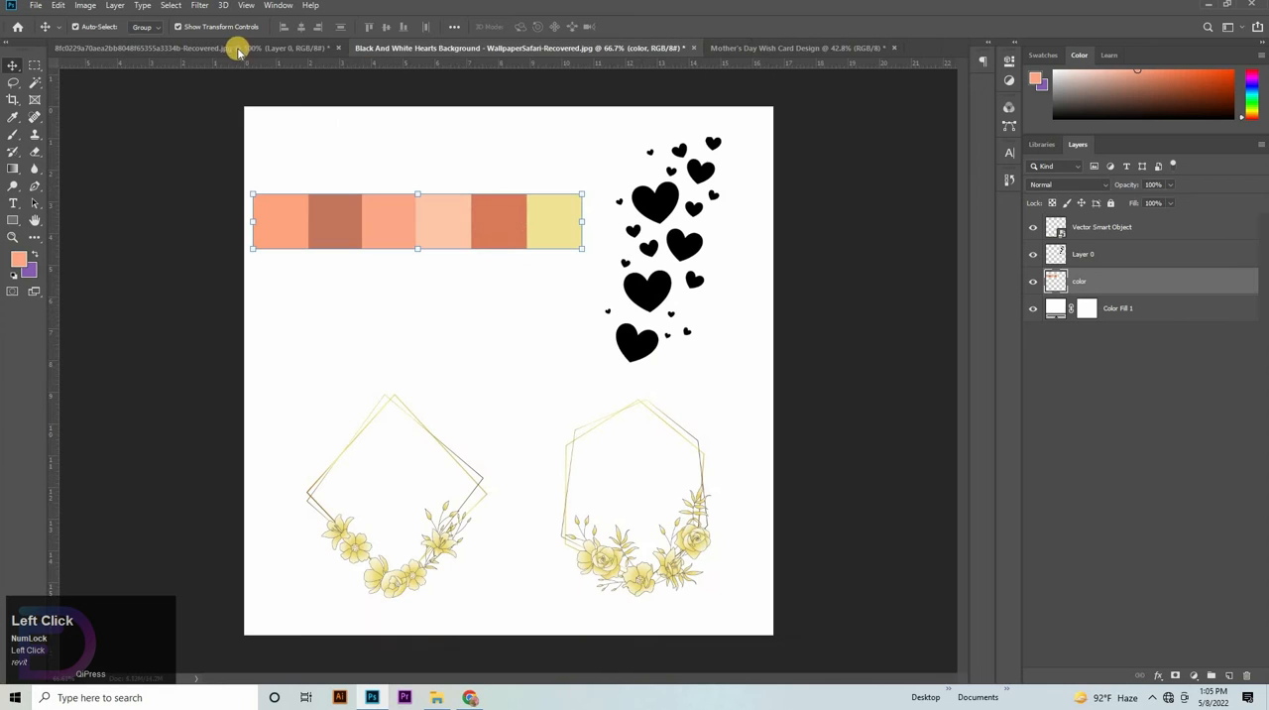
- Rasterize the floral frames' smart object in the hearts document and erase the hexagonal frame, keeping the diamond one
{"action": "left_click", "coordinate": [406, 579]}
{"action": "right_click", "coordinate": [33, 154]}
{"action": "left_click", "coordinate": [99, 150]}
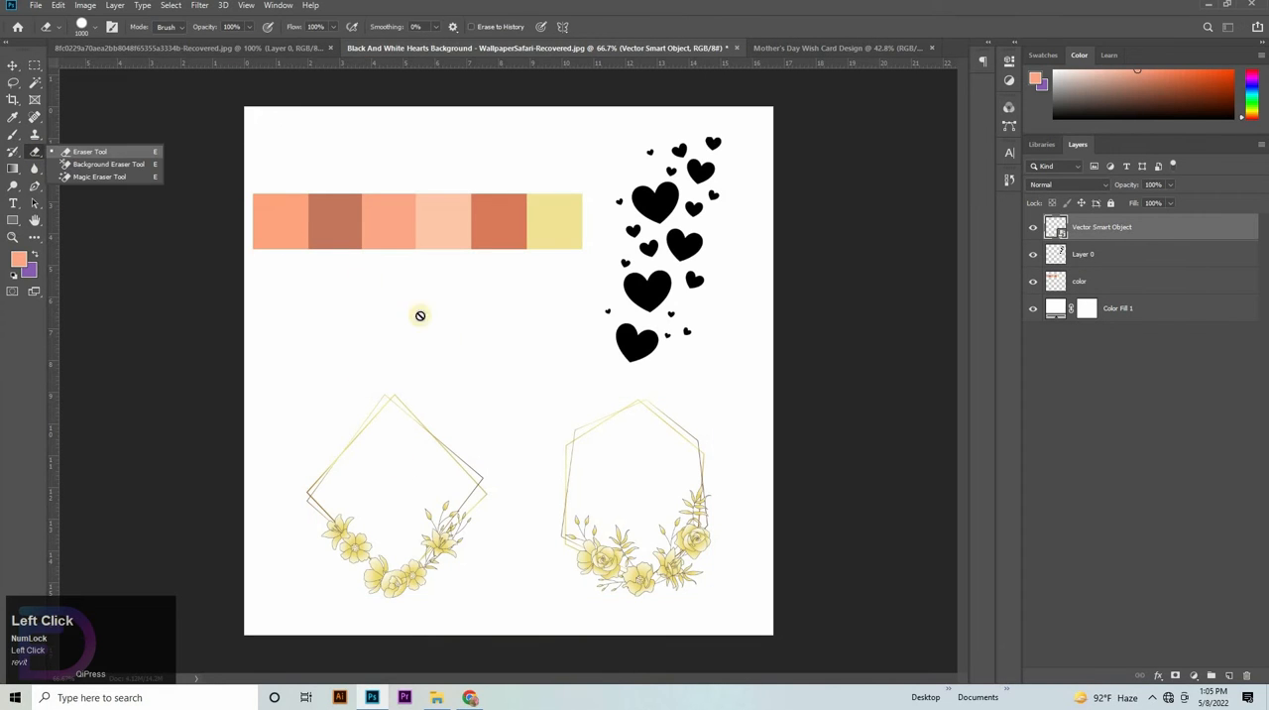
{"action": "left_click", "coordinate": [760, 341]}
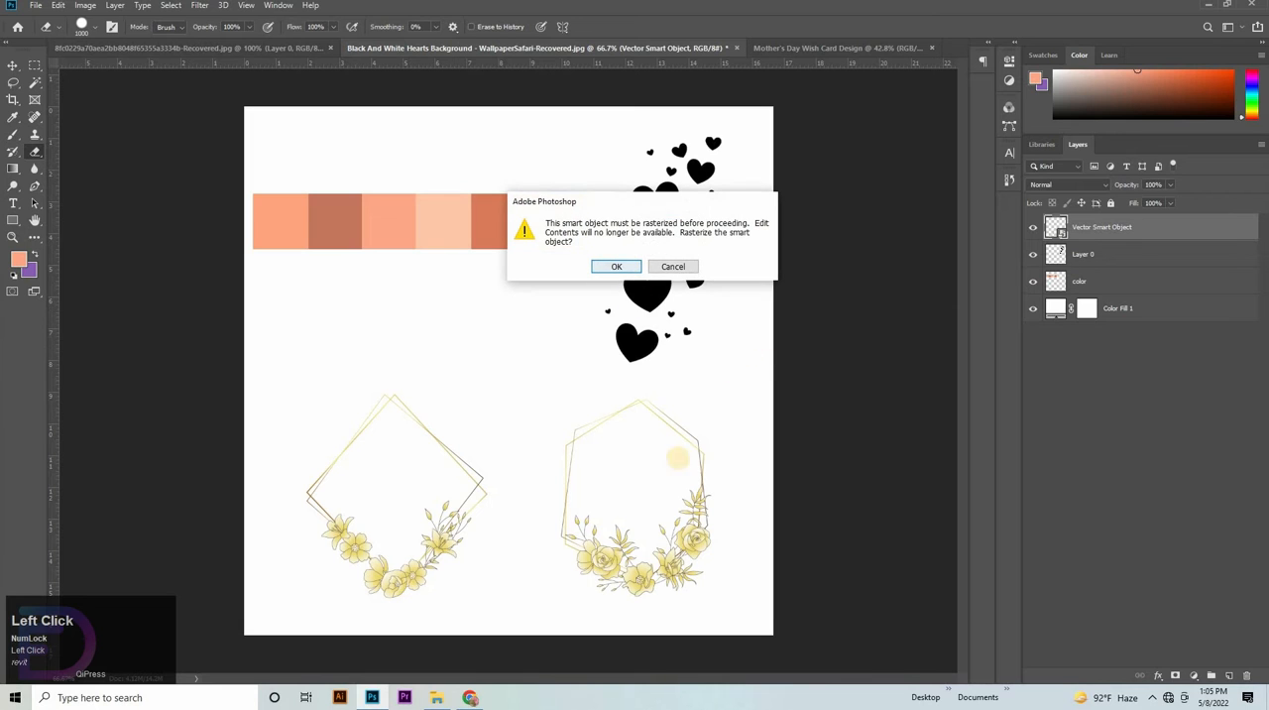
{"action": "key", "text": "Escape"}
{"action": "left_click", "coordinate": [810, 532]}
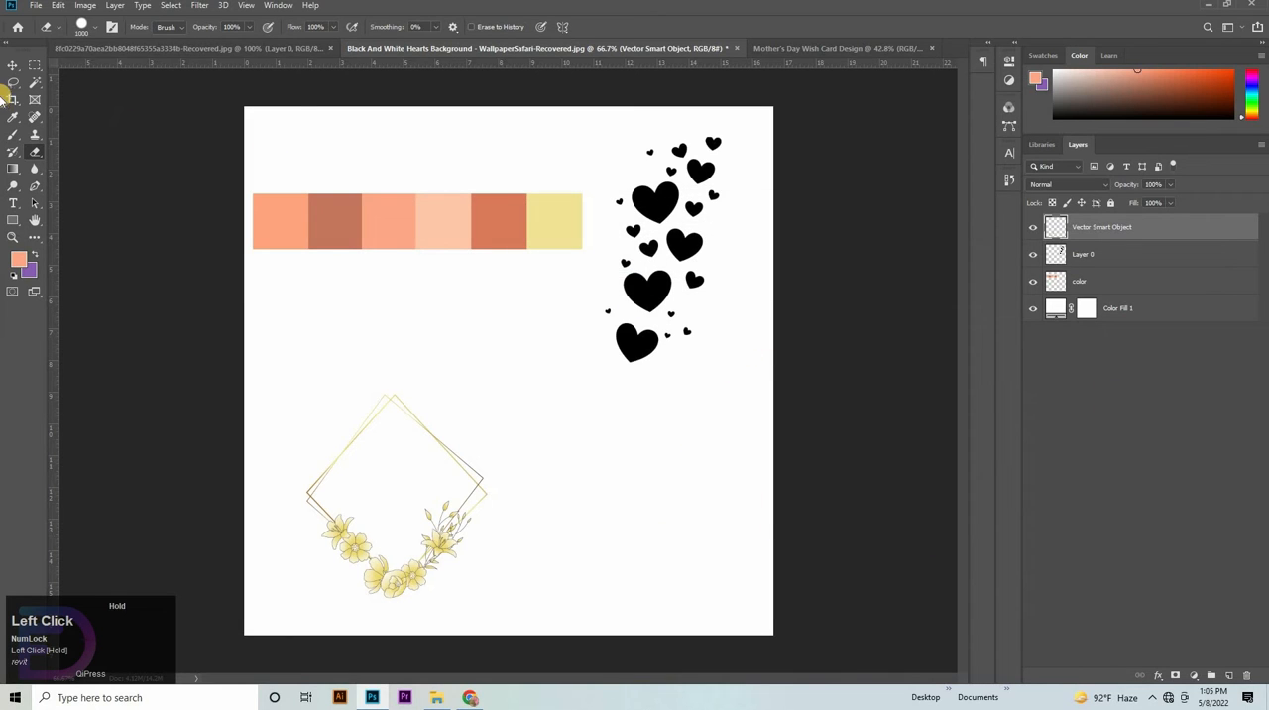
- Bring the diamond floral frame into the Mother's Day card, scale it to about 143% and center it horizontally below the title
{"action": "left_click", "coordinate": [22, 72]}
{"action": "left_click_drag", "start_coordinate": [794, 229], "coordinate": [548, 291]}
{"action": "left_click_drag", "start_coordinate": [566, 453], "coordinate": [541, 480]}
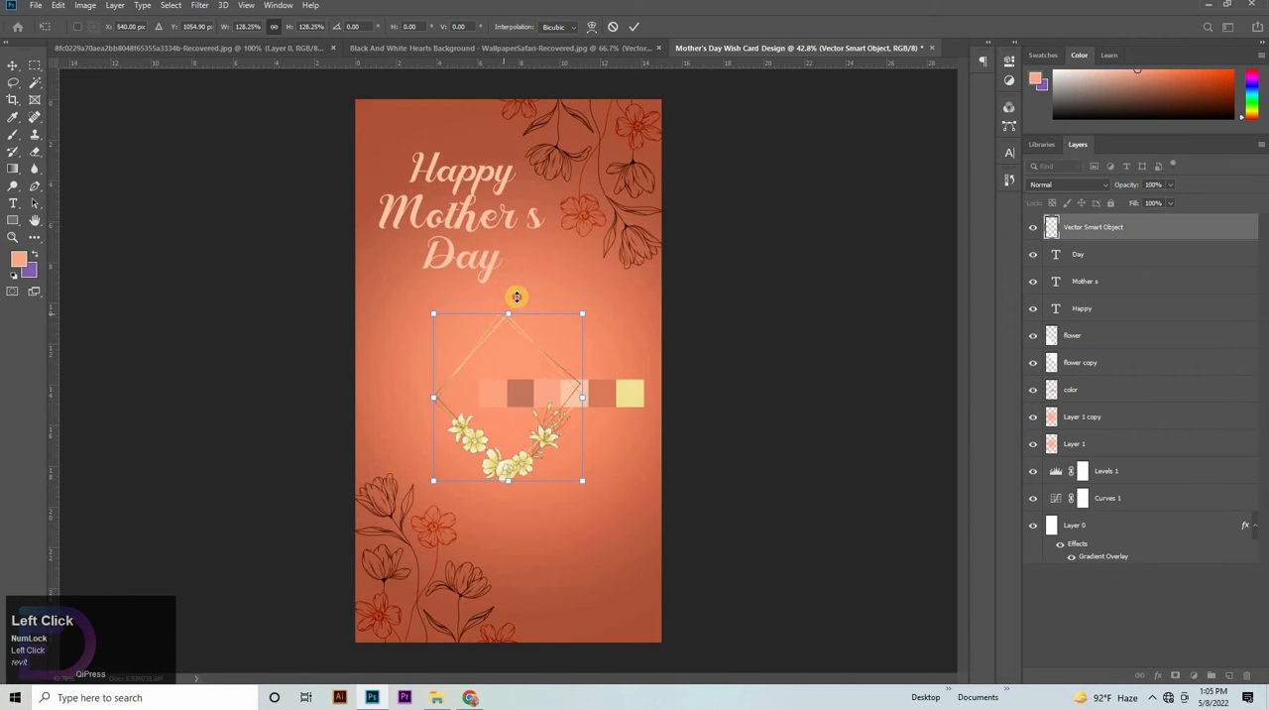
{"action": "left_click_drag", "start_coordinate": [512, 315], "coordinate": [516, 296]}
{"action": "left_click_drag", "start_coordinate": [533, 346], "coordinate": [535, 349]}
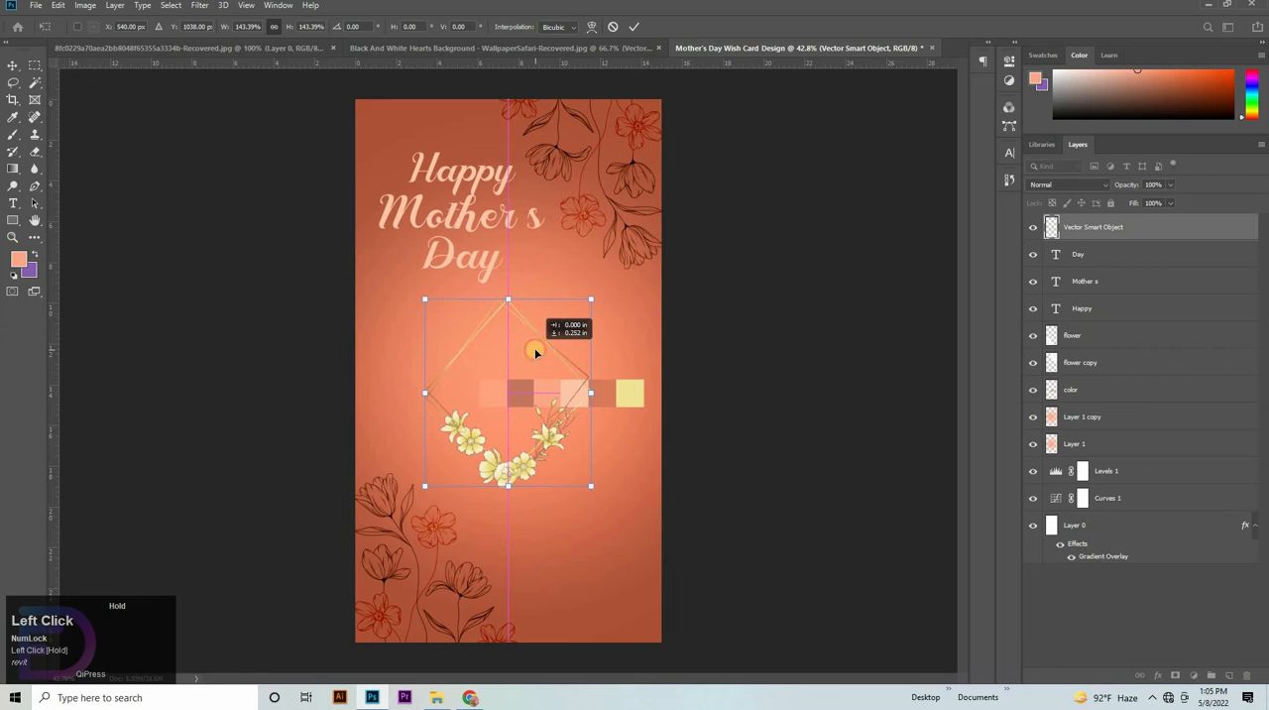
- Duplicate the diamond floral frame layer in place, with the copy directly beneath the original
{"action": "left_click_drag", "start_coordinate": [1094, 231], "coordinate": [1130, 254]}
{"action": "left_click", "coordinate": [1134, 227], "text": "shift"}
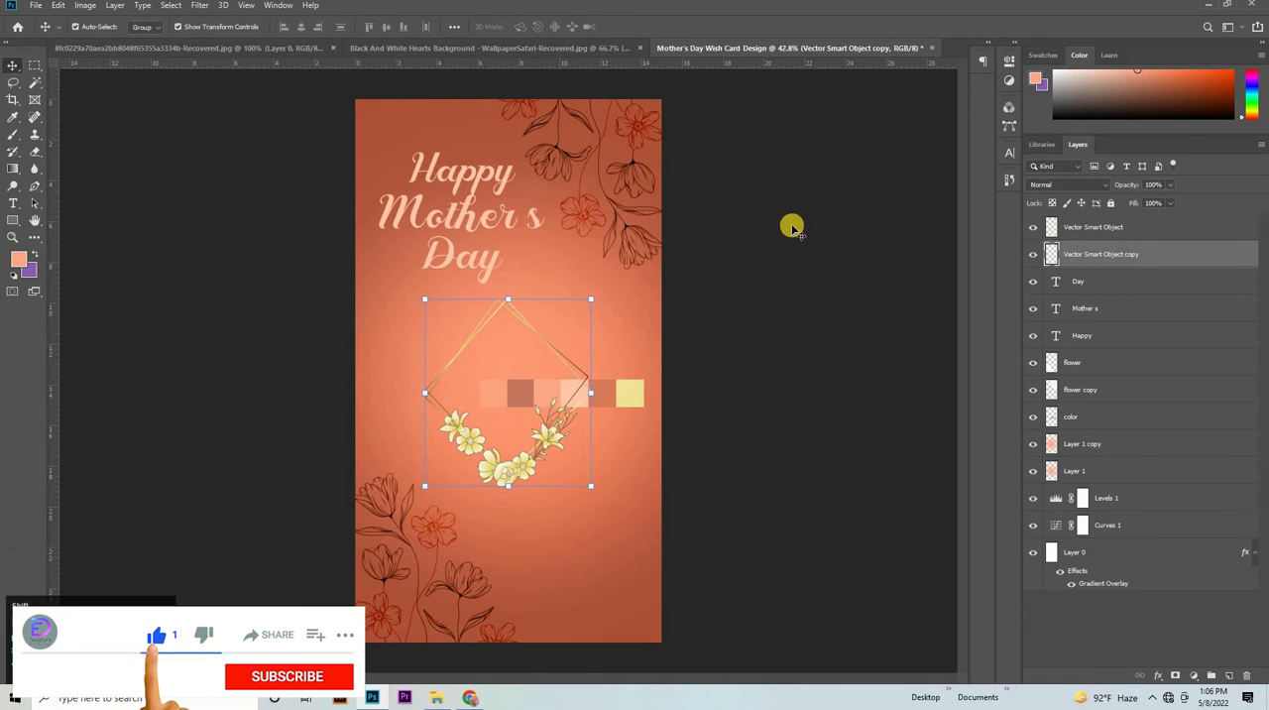
{"action": "left_click", "coordinate": [706, 121]}
- Bring the black mother-and-child silhouette into the card over the frame and move the color swatch strip up above it
{"action": "left_click", "coordinate": [646, 50]}
{"action": "left_click", "coordinate": [237, 51]}
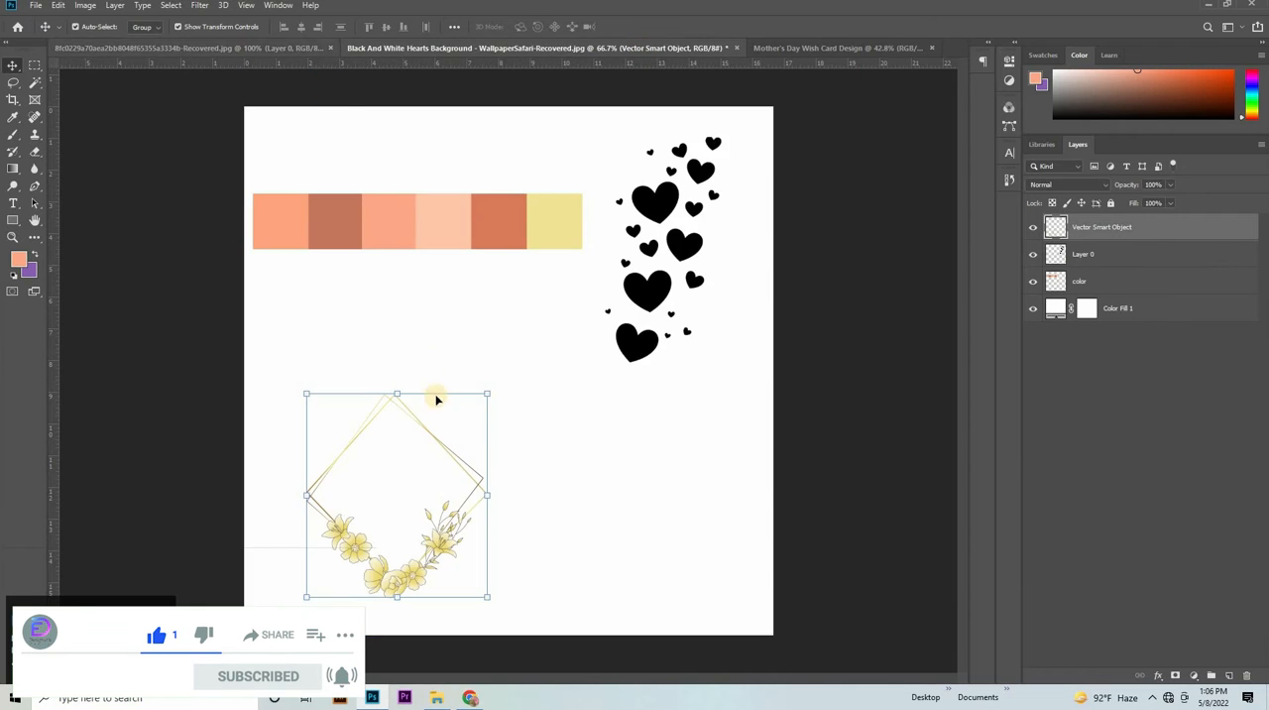
{"action": "left_click_drag", "start_coordinate": [847, 99], "coordinate": [635, 275]}
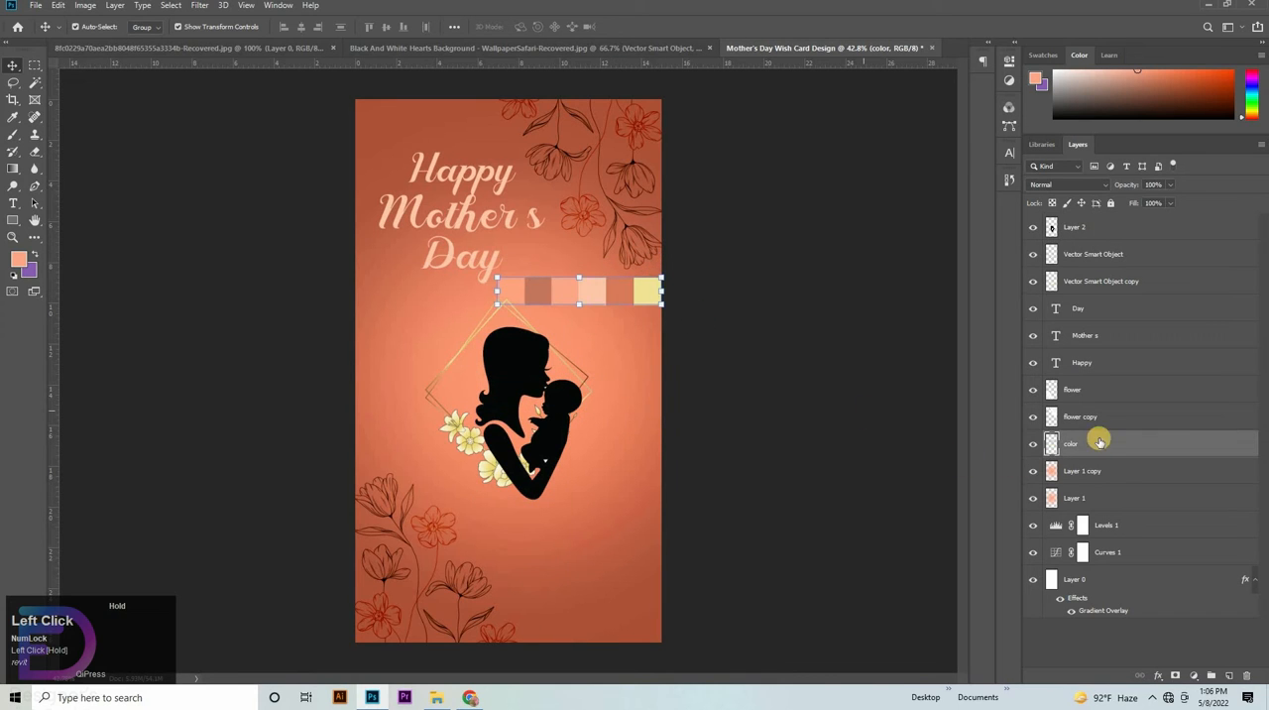
- Apply a Color Overlay to the mother-and-child silhouette using the dark orange sampled from the fifth swatch of the strip
{"action": "left_click", "coordinate": [1104, 232]}
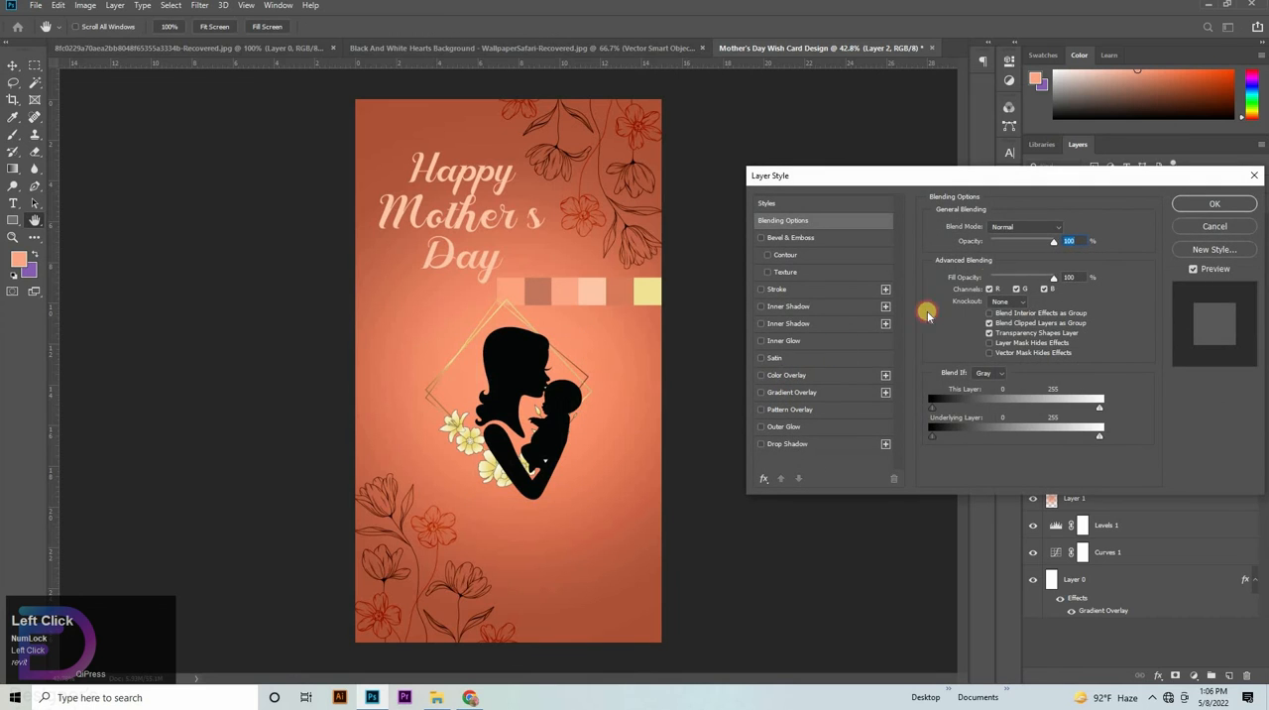
{"action": "left_click", "coordinate": [1062, 231]}
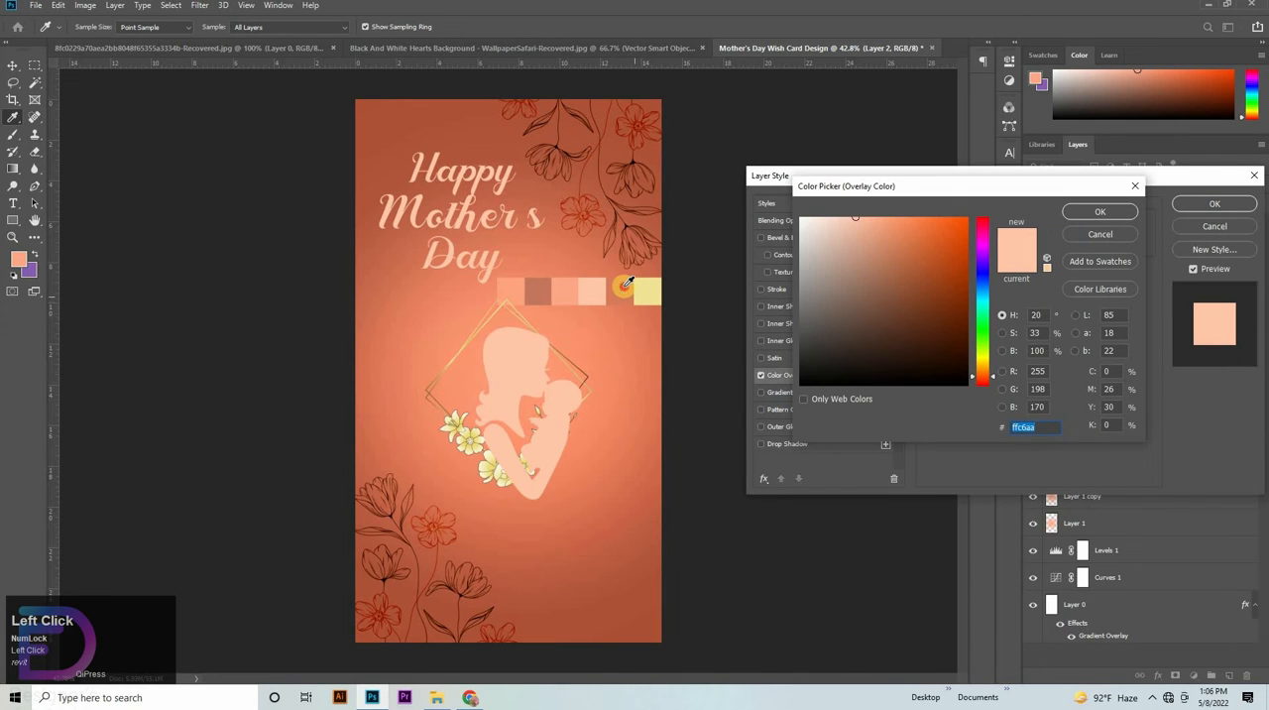
{"action": "left_click", "coordinate": [625, 285]}
{"action": "left_click", "coordinate": [1120, 213]}
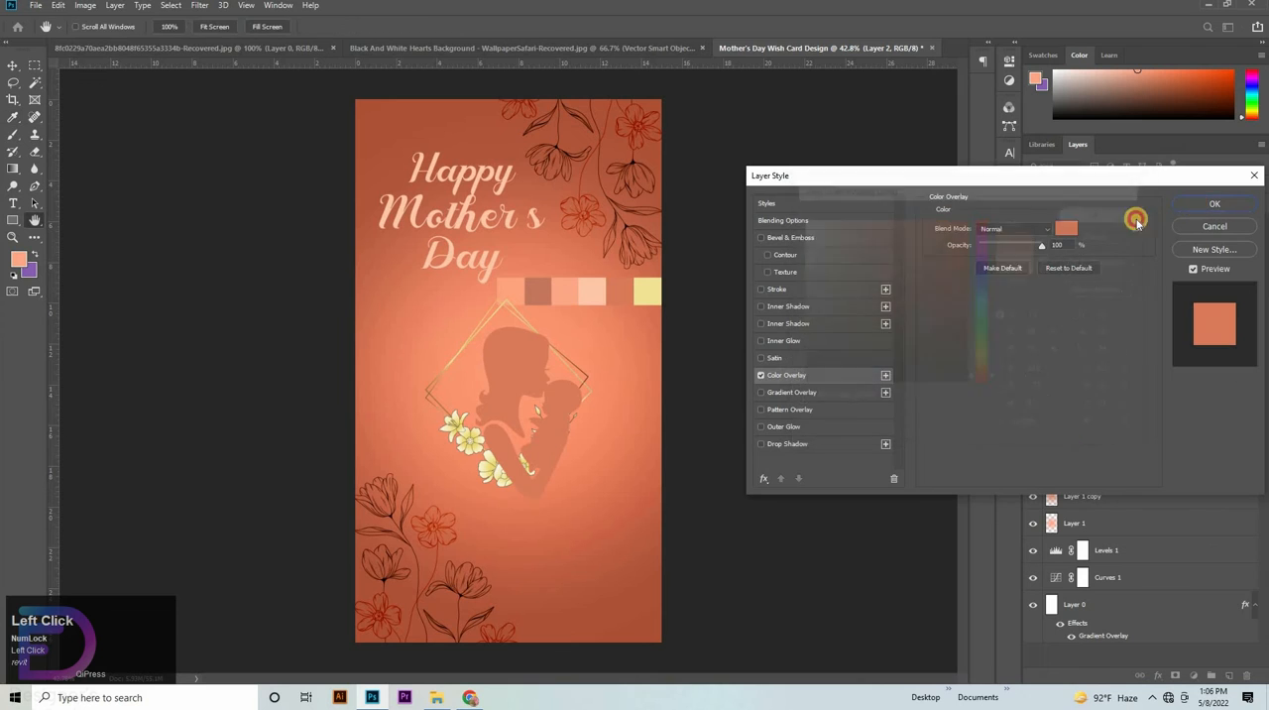
{"action": "left_click", "coordinate": [1194, 206]}
- Scale the silhouette to about 77%, center it inside the diamond frame and place its layer below both frame layers
{"action": "mouse_move", "coordinate": [521, 384]}
{"action": "left_mouse_down"}
{"action": "mouse_move", "coordinate": [530, 340]}
{"action": "mouse_move", "coordinate": [519, 369]}
{"action": "left_mouse_up"}
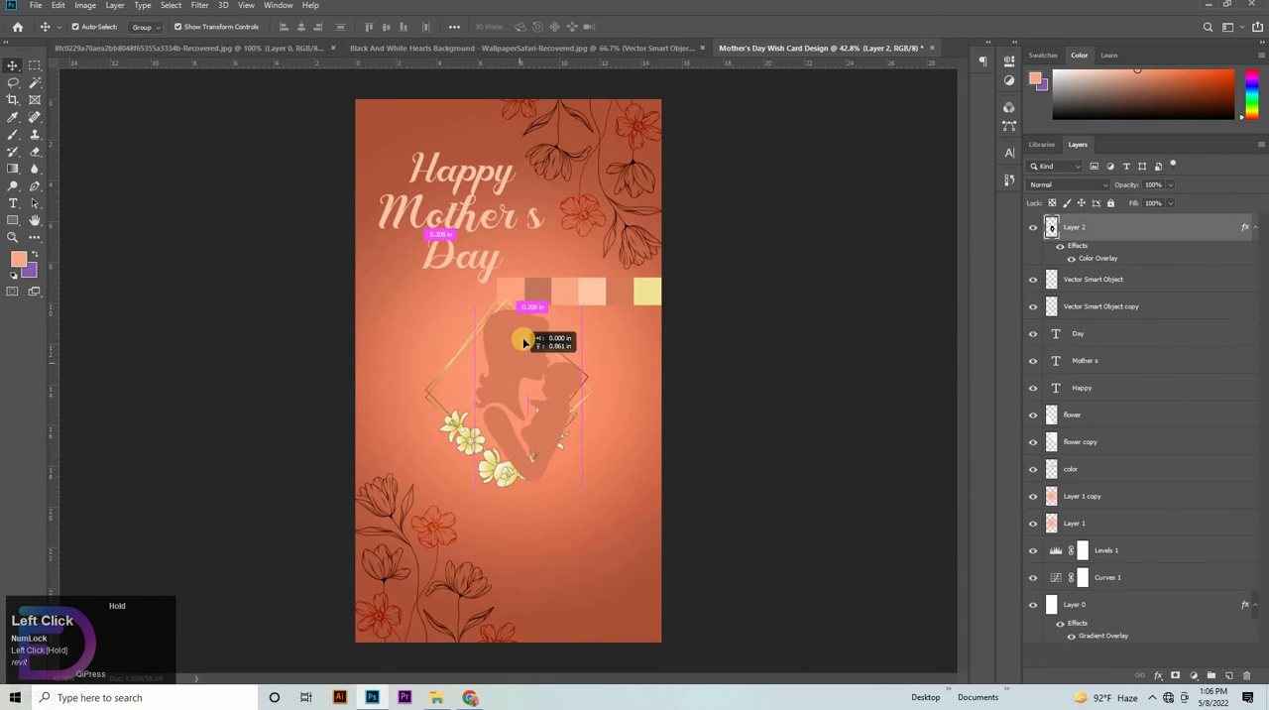
{"action": "left_click_drag", "start_coordinate": [522, 319], "coordinate": [508, 379]}
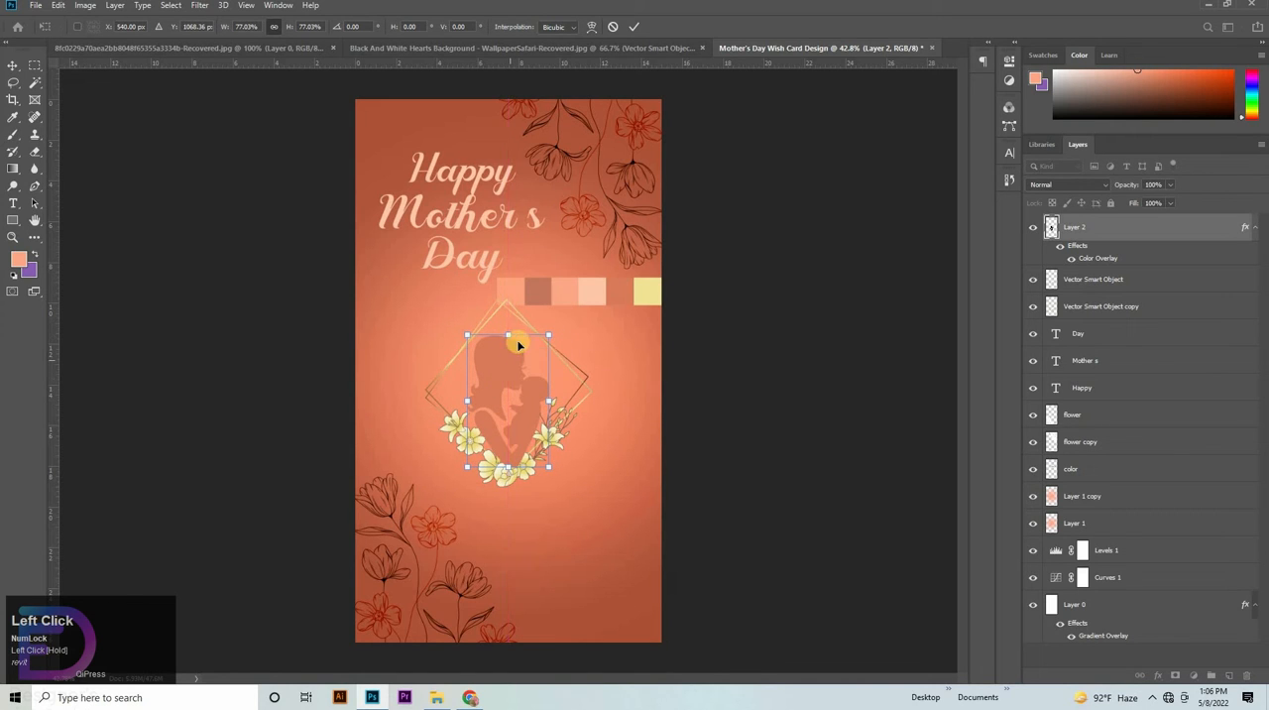
{"action": "left_click_drag", "start_coordinate": [510, 337], "coordinate": [511, 336]}
{"action": "left_click_drag", "start_coordinate": [1125, 234], "coordinate": [1124, 315]}
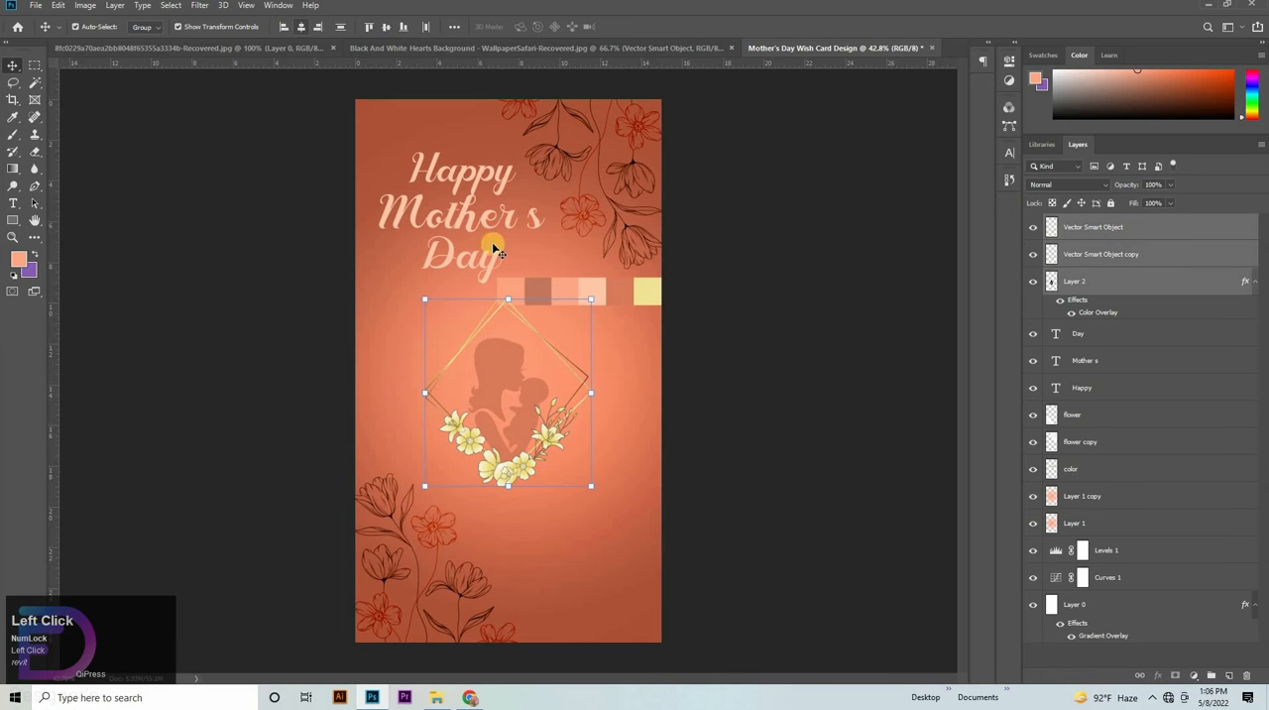
- Group the silhouette with both frame layers and enlarge the group to about 107%, keeping it horizontally centered on the card
{"action": "left_click", "coordinate": [393, 29]}
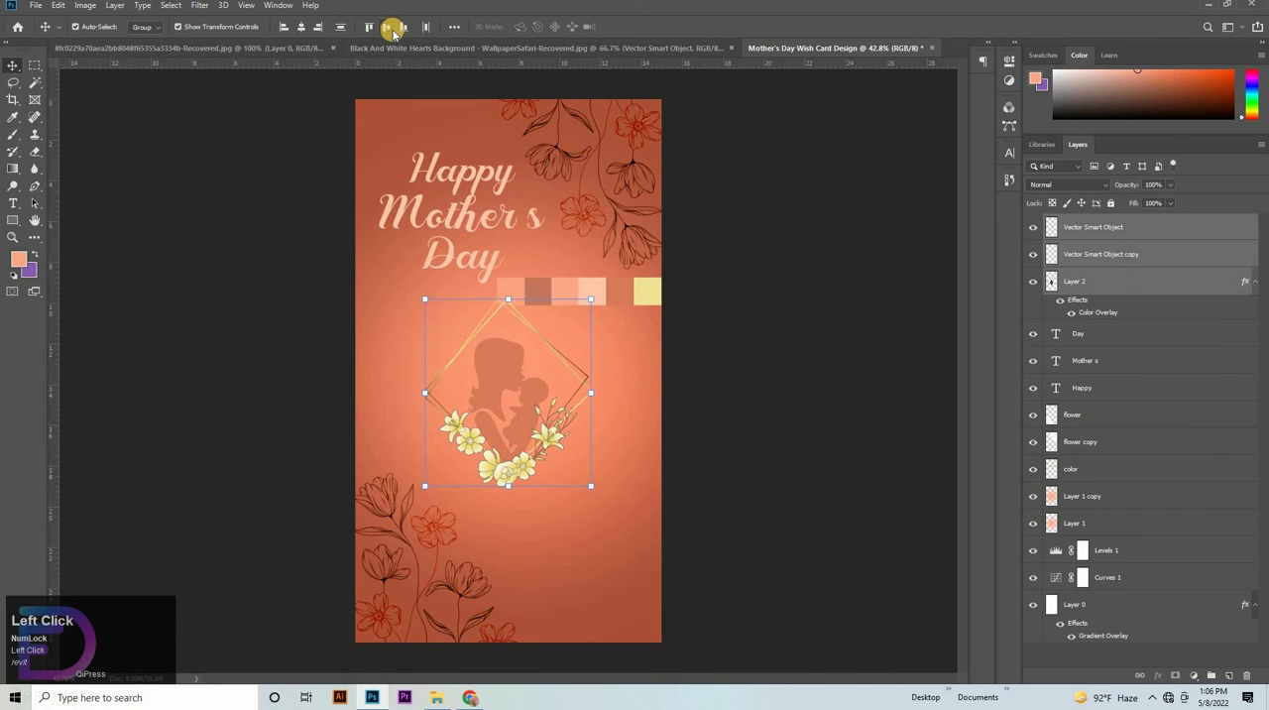
{"action": "key", "text": "ctrl+z"}
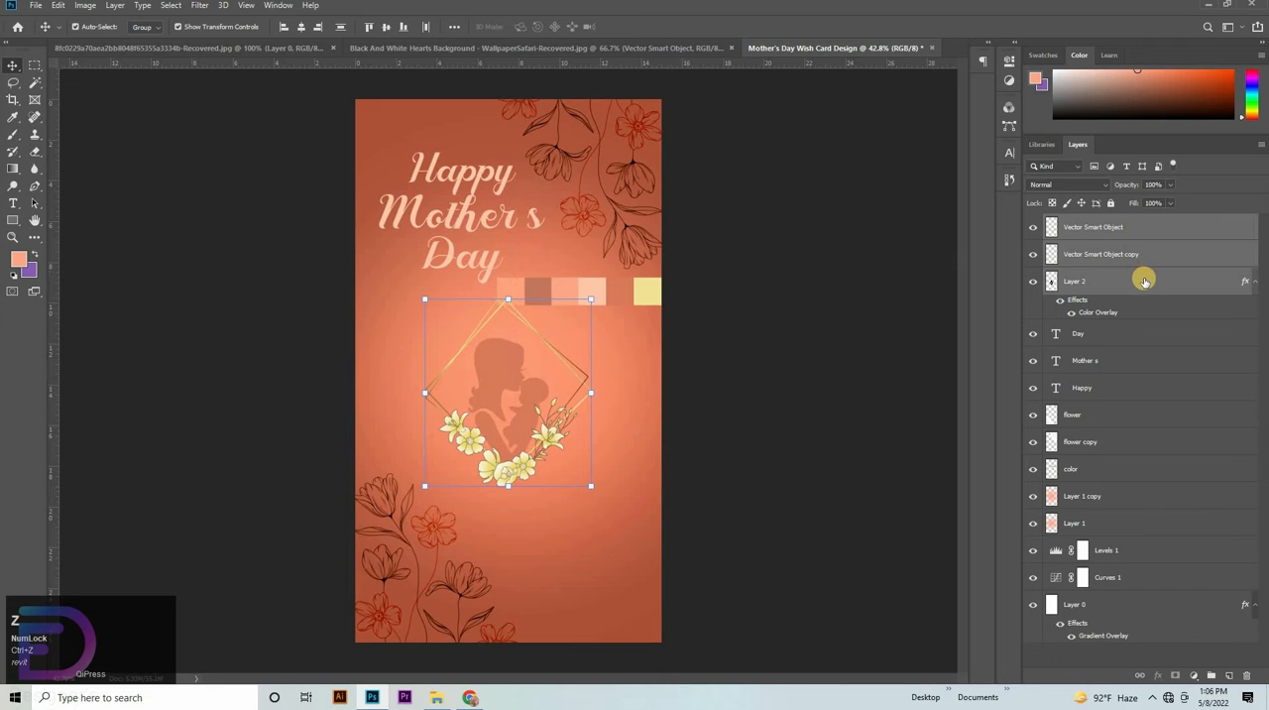
{"action": "key", "text": "ctrl+g"}
{"action": "key", "text": "ctrl+t"}
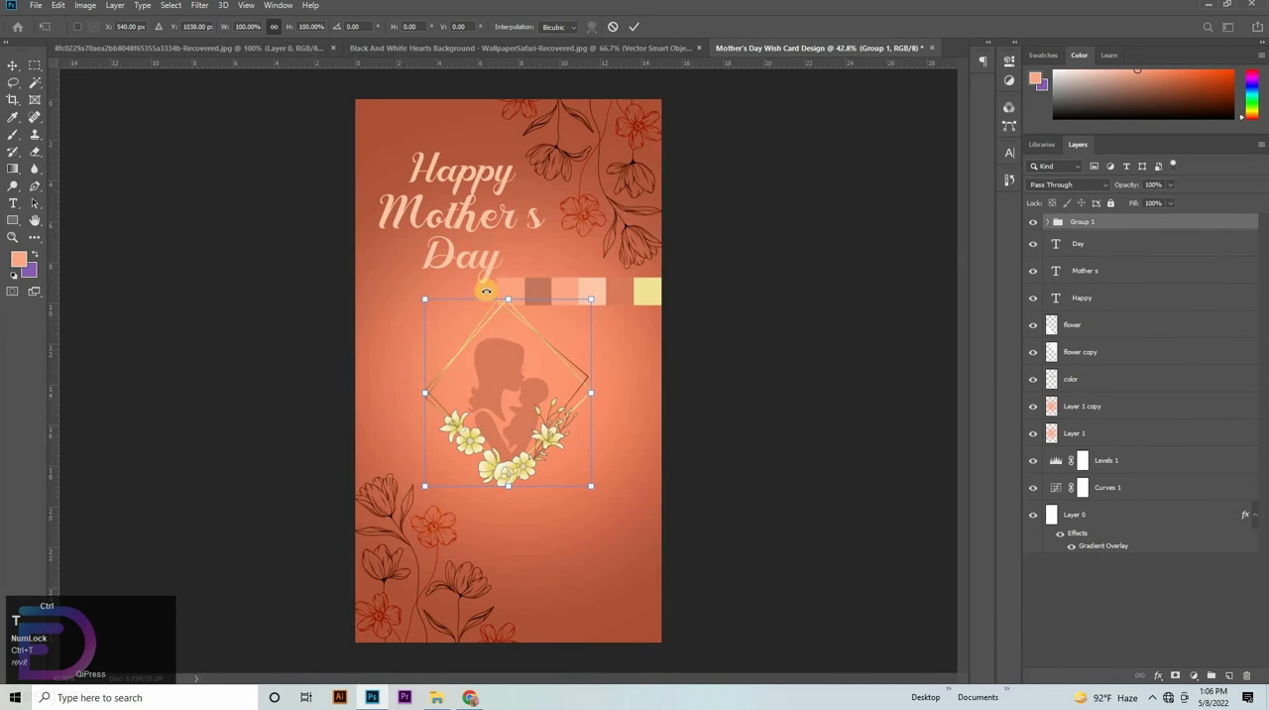
{"action": "left_click_drag", "start_coordinate": [530, 377], "coordinate": [502, 381]}
{"action": "left_click_drag", "start_coordinate": [513, 316], "coordinate": [510, 296]}
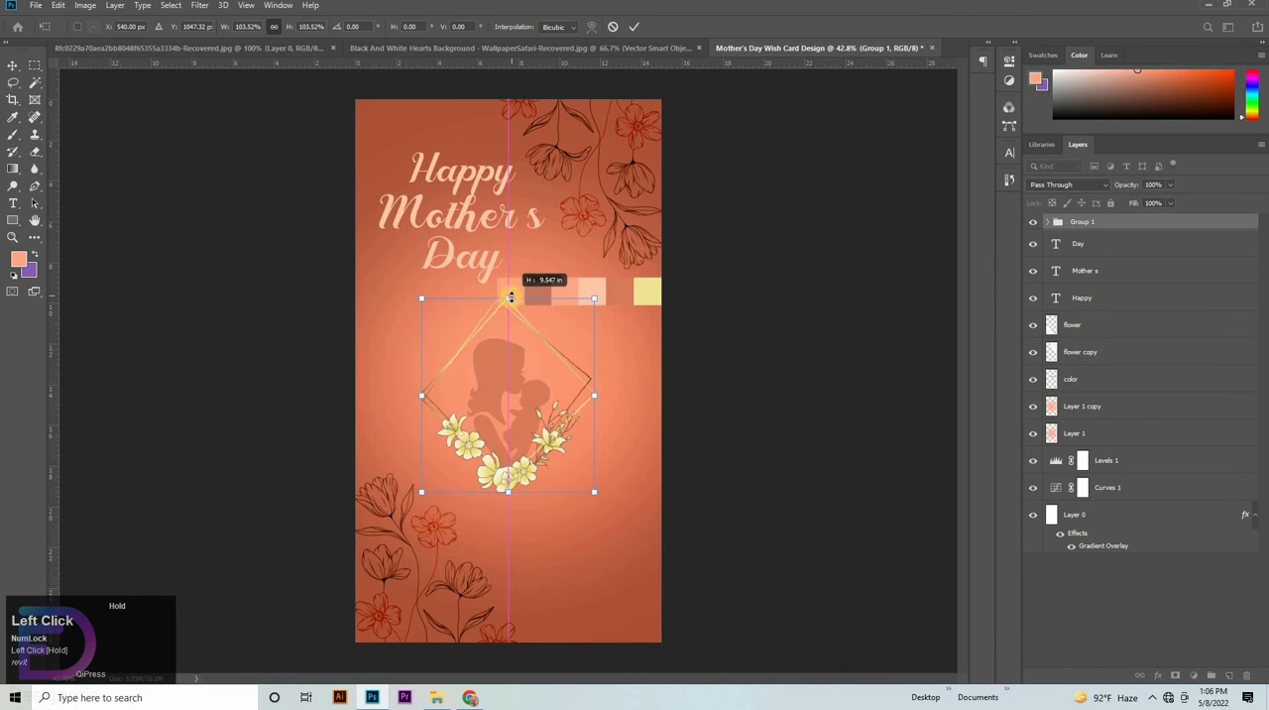
{"action": "left_click_drag", "start_coordinate": [491, 500], "coordinate": [510, 497]}
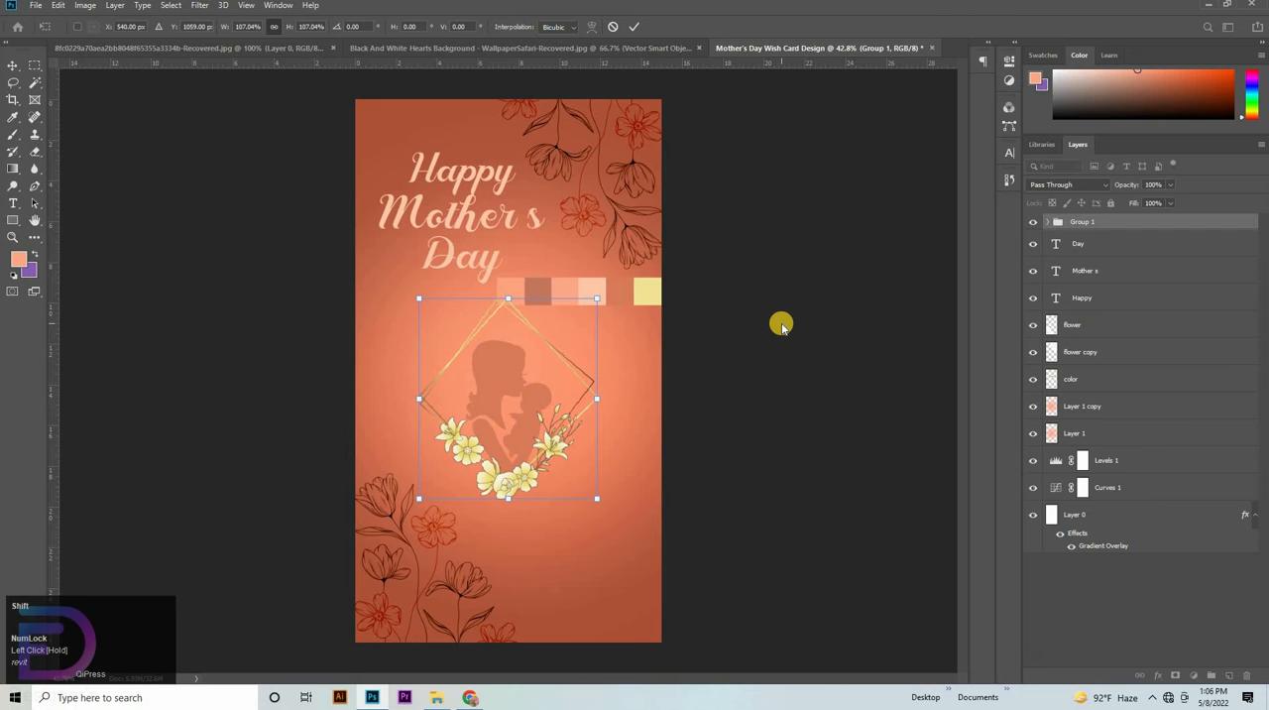
{"action": "left_click", "coordinate": [883, 398]}
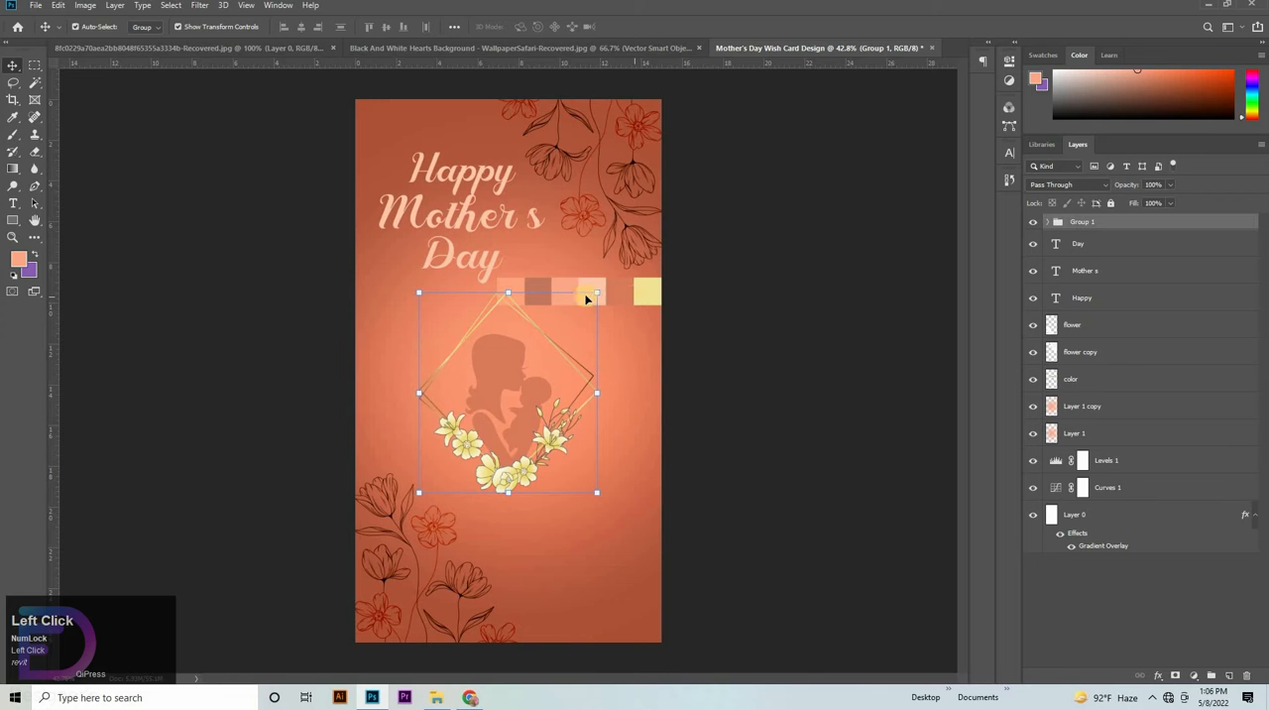
- Bring the black hearts artwork from the hearts document into the card over the frame's right side
{"action": "left_click", "coordinate": [618, 49]}
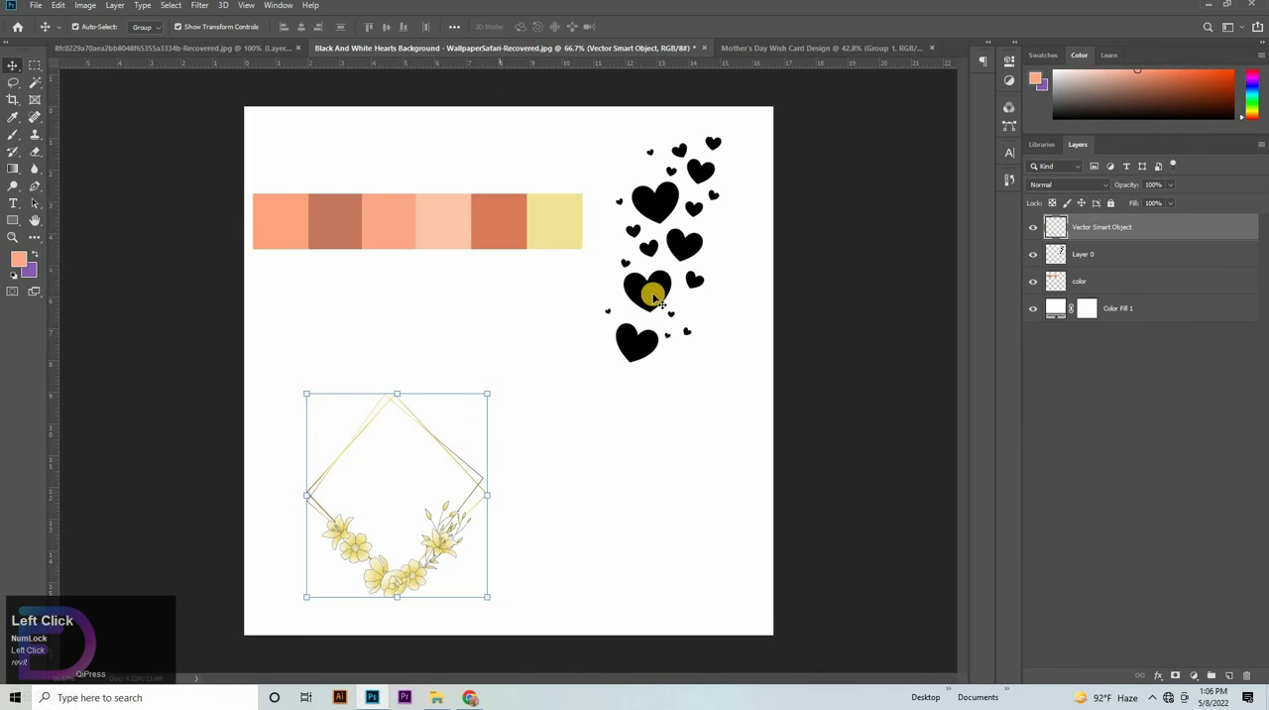
{"action": "left_click_drag", "start_coordinate": [652, 288], "coordinate": [563, 439]}
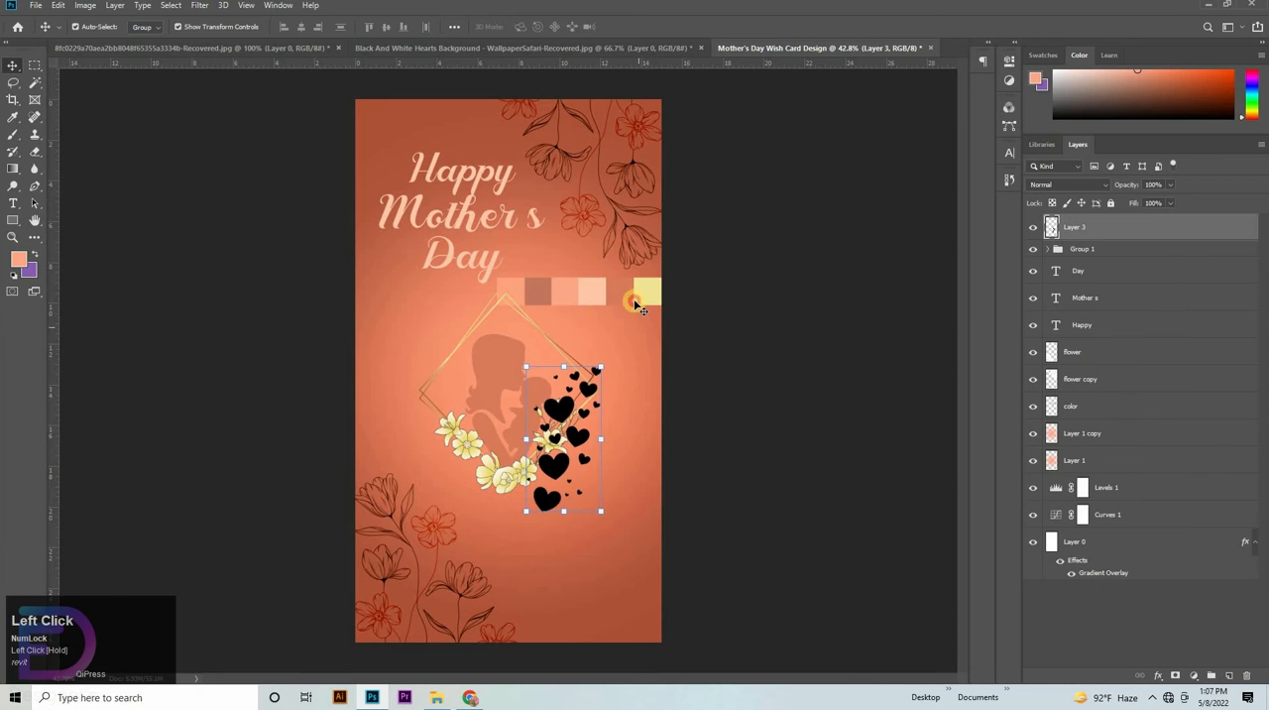
{"action": "left_click", "coordinate": [626, 290]}
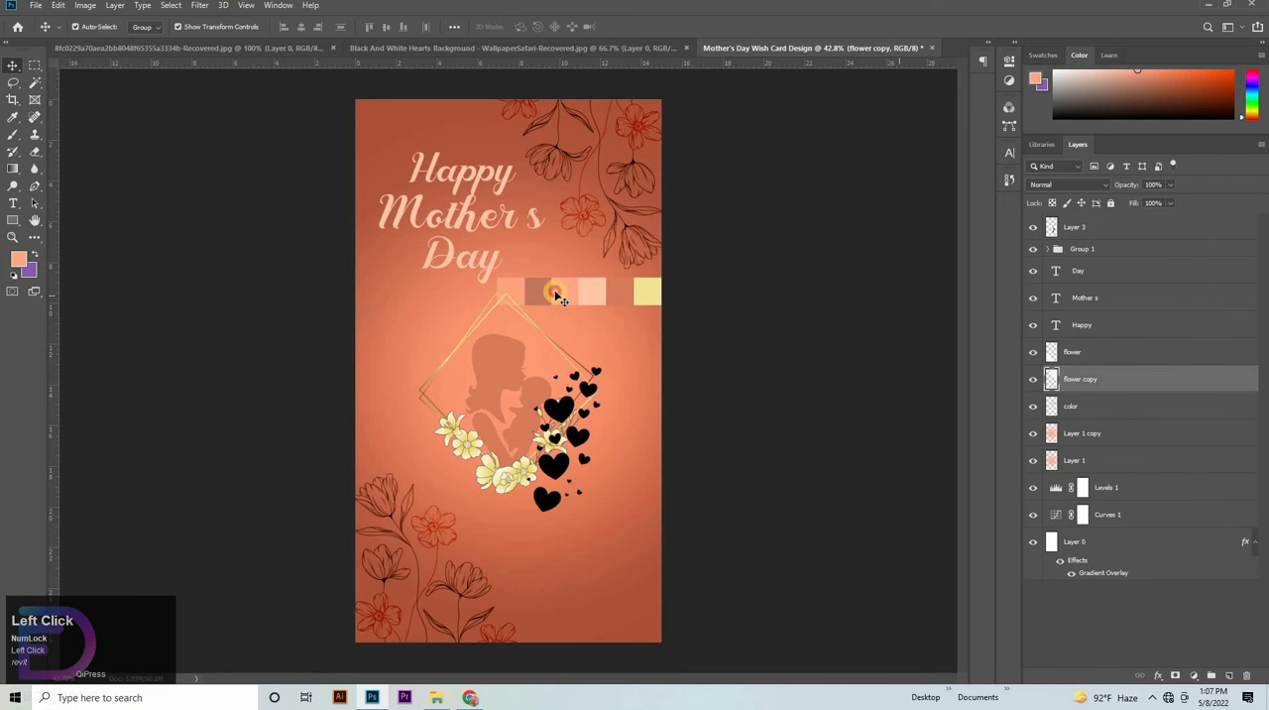
{"action": "left_click", "coordinate": [554, 289]}
{"action": "left_click", "coordinate": [658, 287]}
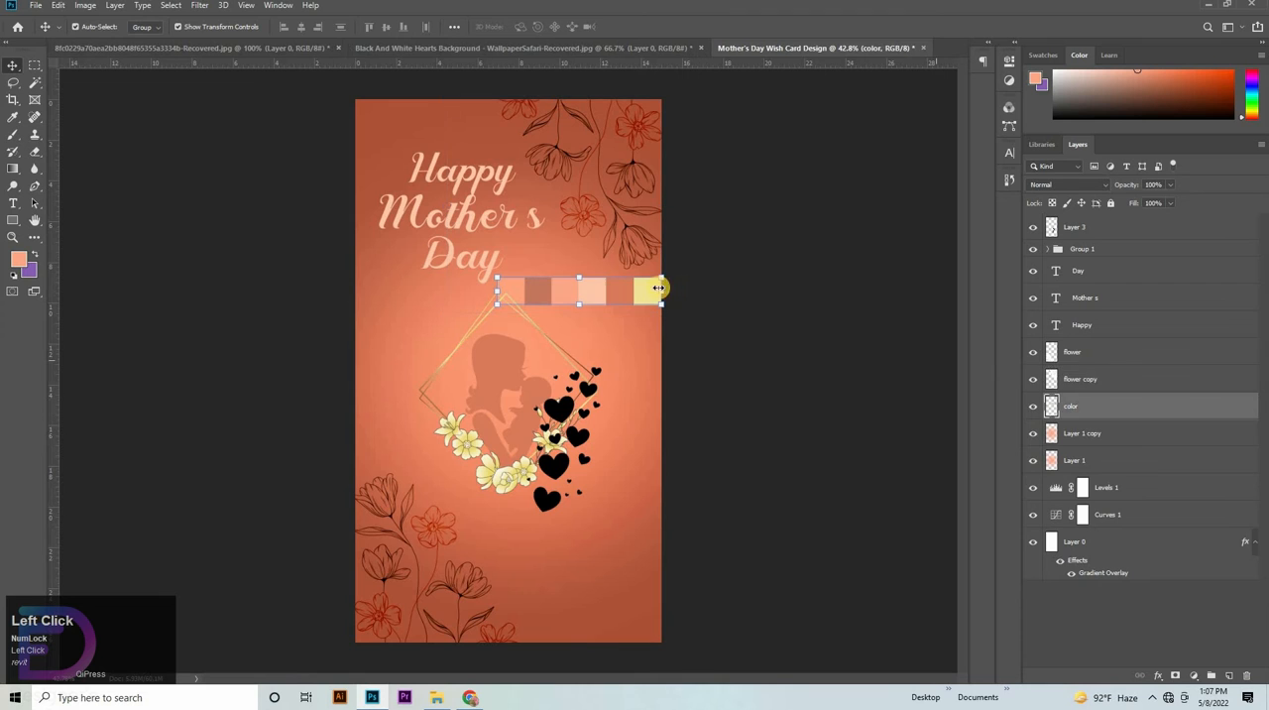
{"action": "left_click", "coordinate": [562, 208]}
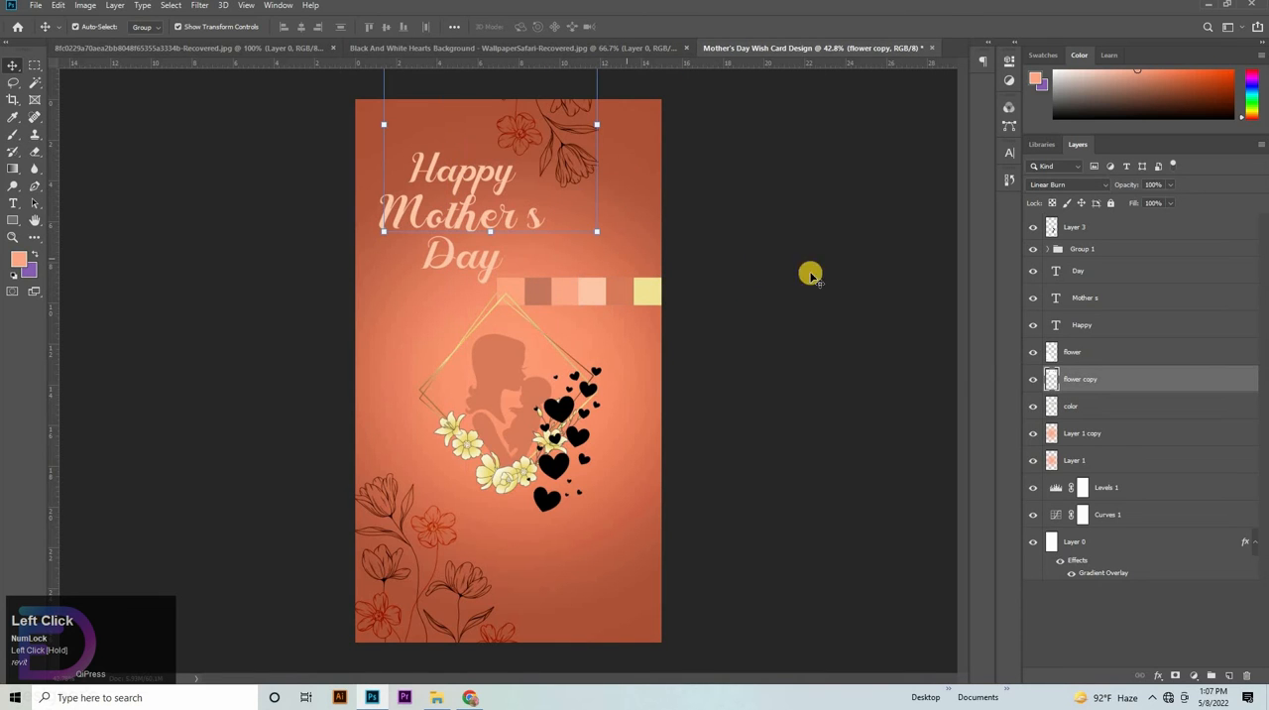
{"action": "left_click", "coordinate": [576, 296]}
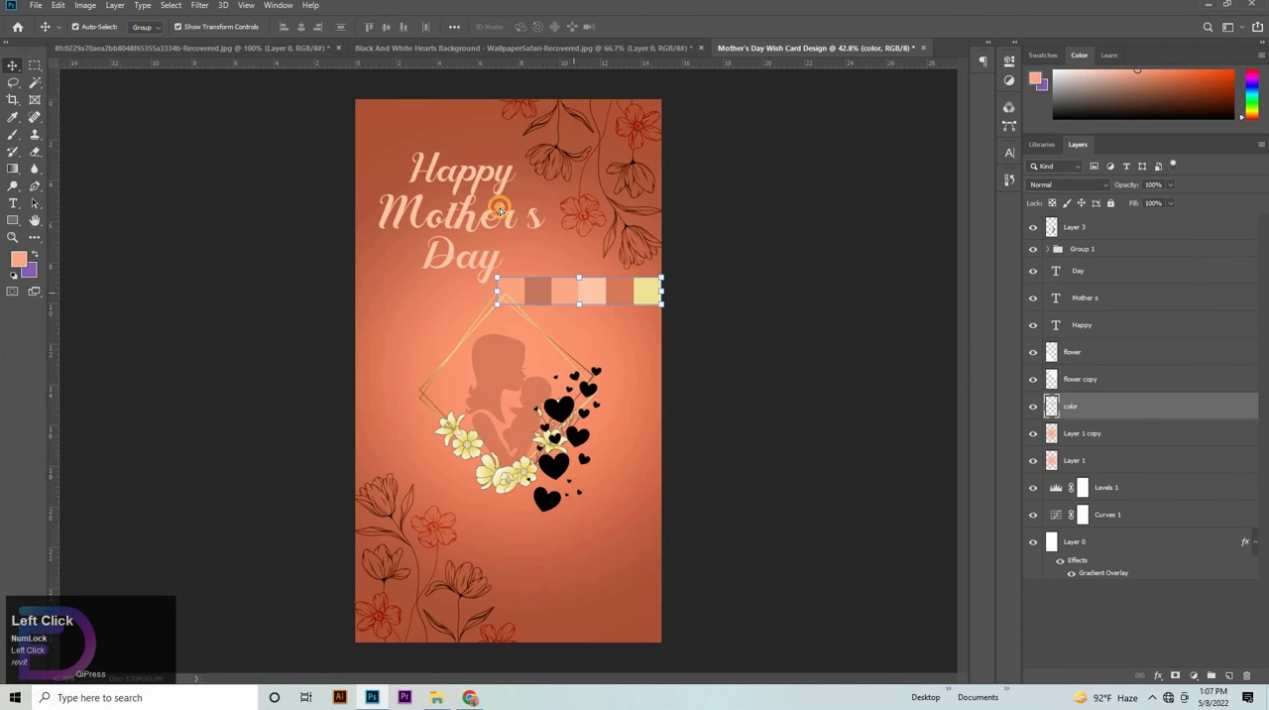
{"action": "left_click_drag", "start_coordinate": [499, 210], "coordinate": [625, 281]}
{"action": "key", "text": "ctrl+z"}
{"action": "left_click", "coordinate": [930, 348]}
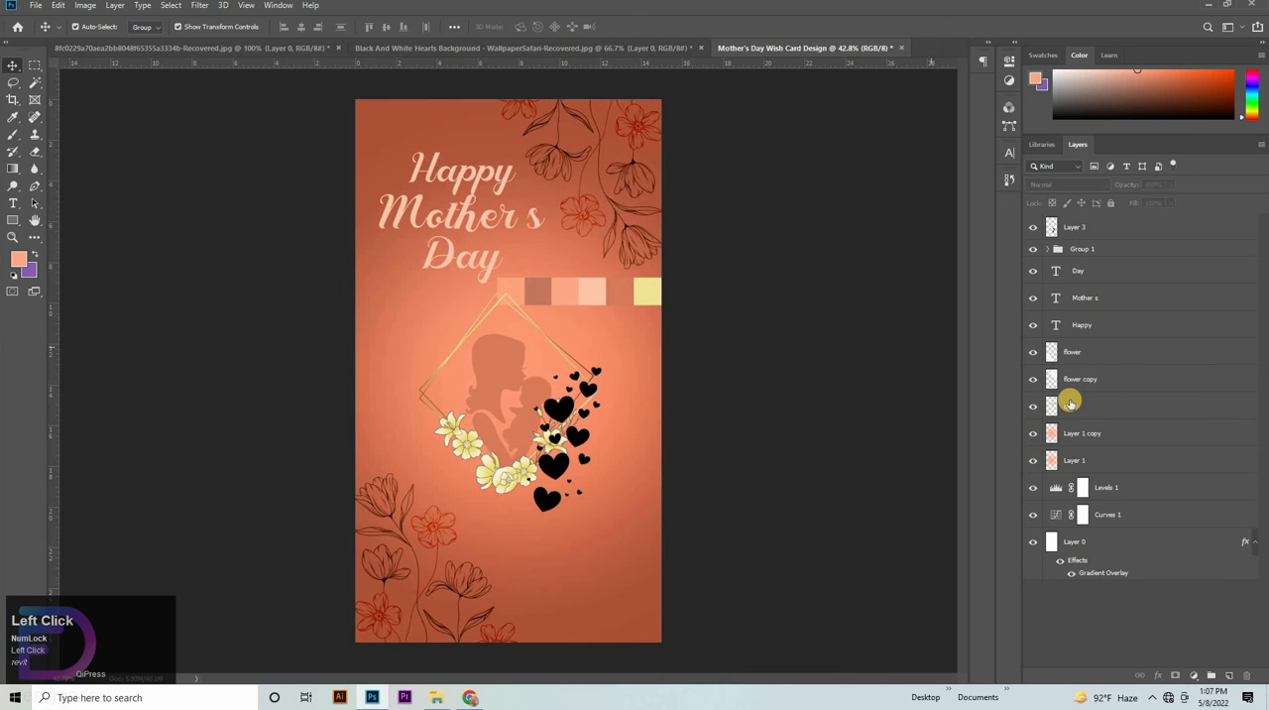
{"action": "left_click", "coordinate": [593, 300]}
{"action": "left_click", "coordinate": [525, 260]}
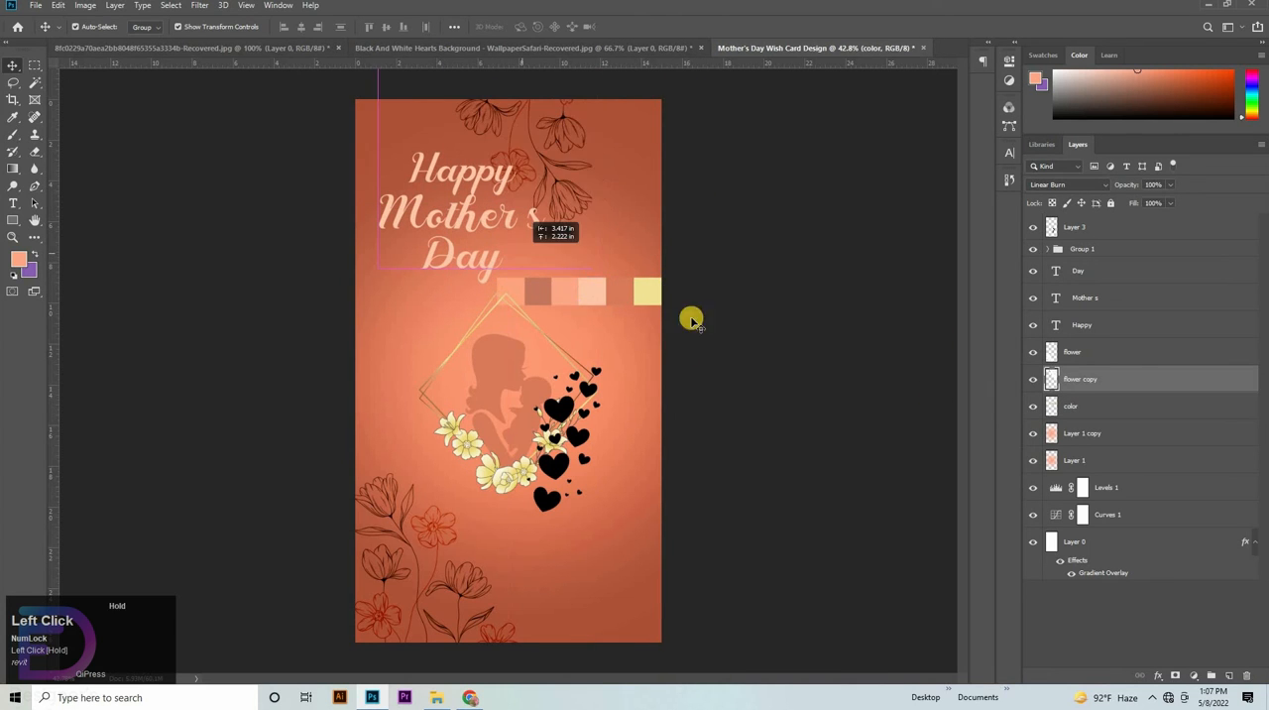
- Move the color swatch strip up to the top of the card, above the title
{"action": "left_click", "coordinate": [1078, 410]}
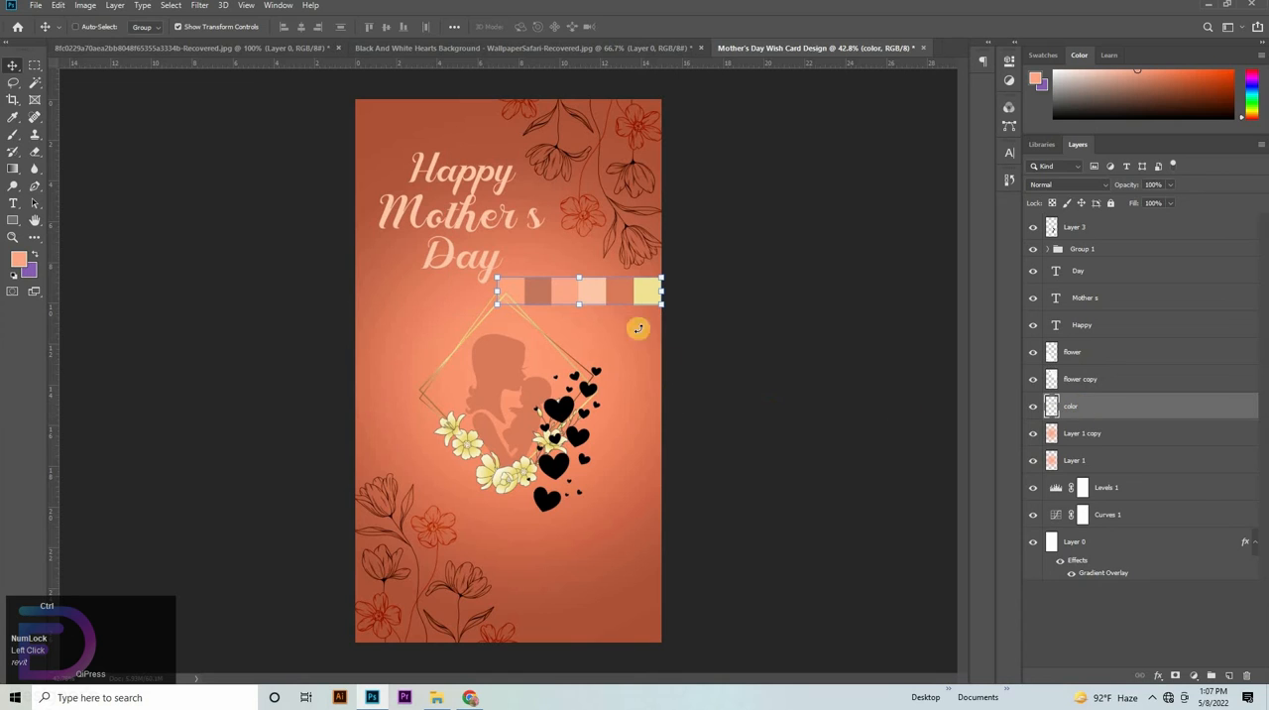
{"action": "key", "text": "ctrl+t"}
{"action": "left_click_drag", "start_coordinate": [593, 288], "coordinate": [463, 122]}
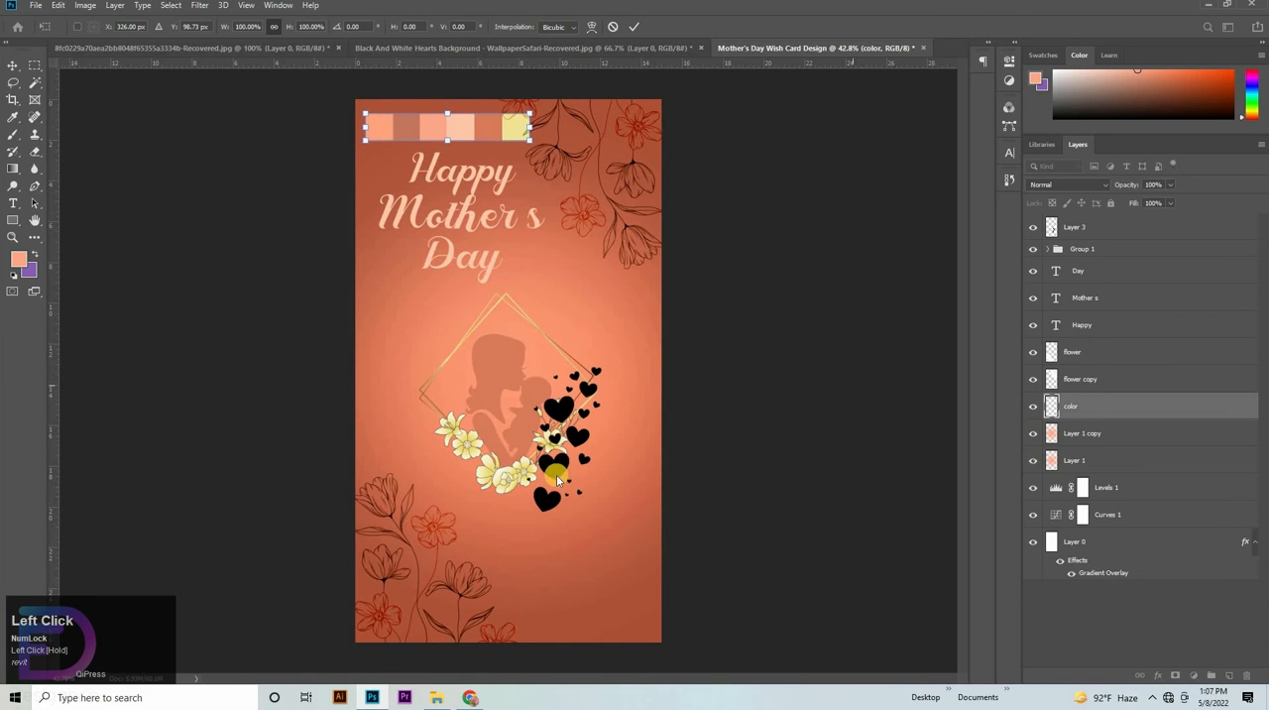
- Apply a Color Overlay to the black hearts layer using the pale yellow sampled from the last swatch of the strip
{"action": "left_click", "coordinate": [553, 477]}
{"action": "left_click", "coordinate": [1085, 229]}
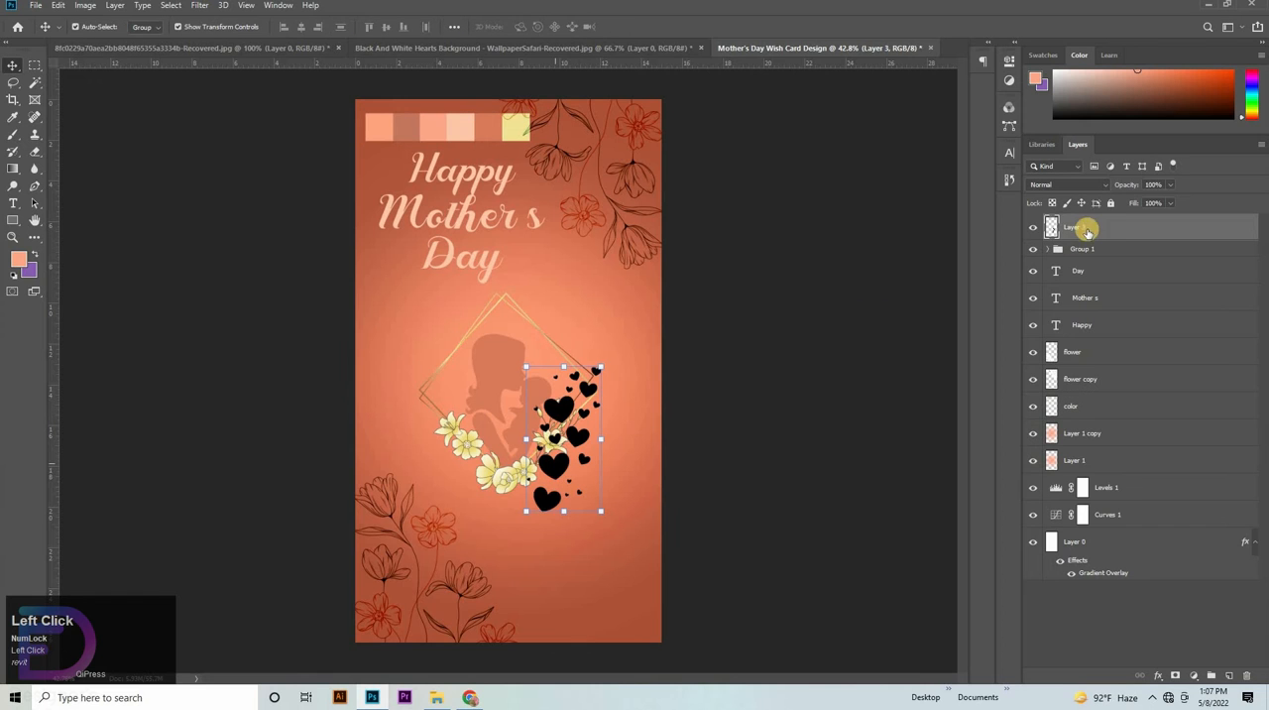
{"action": "double_click", "coordinate": [1119, 229]}
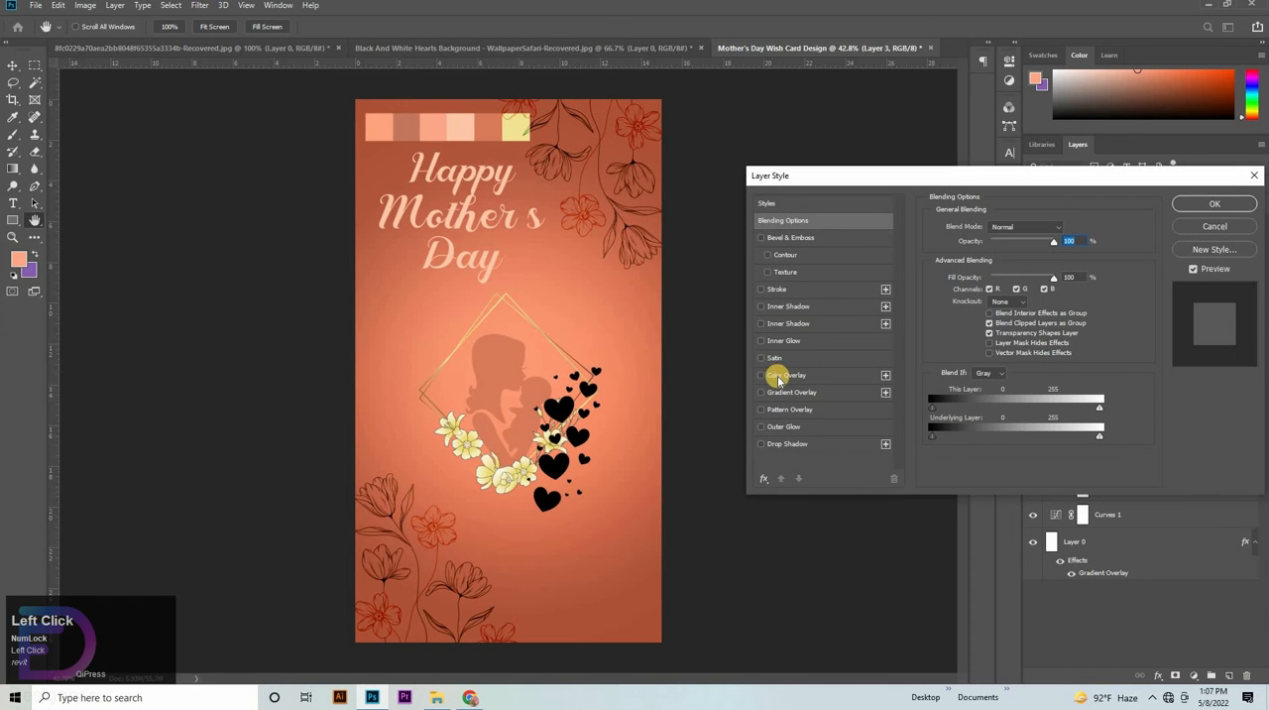
{"action": "left_click", "coordinate": [778, 377]}
{"action": "left_click", "coordinate": [1049, 229]}
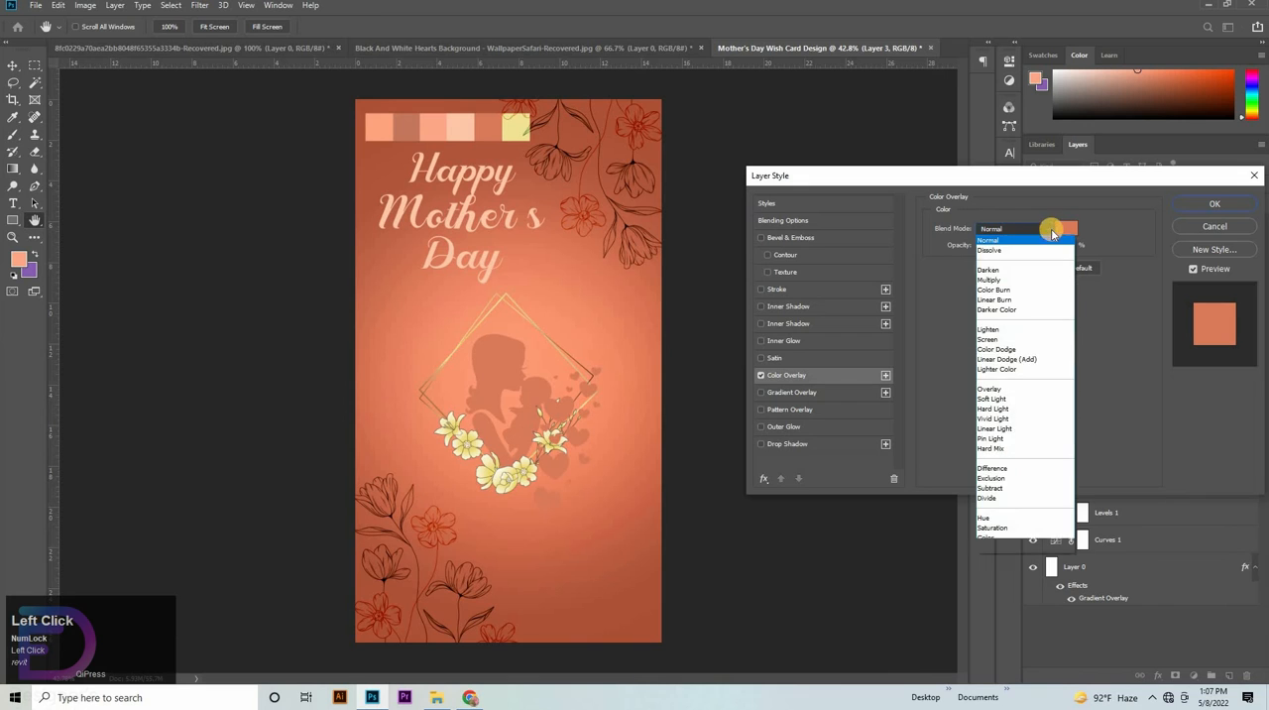
{"action": "left_click", "coordinate": [1074, 226]}
{"action": "left_click", "coordinate": [1070, 227]}
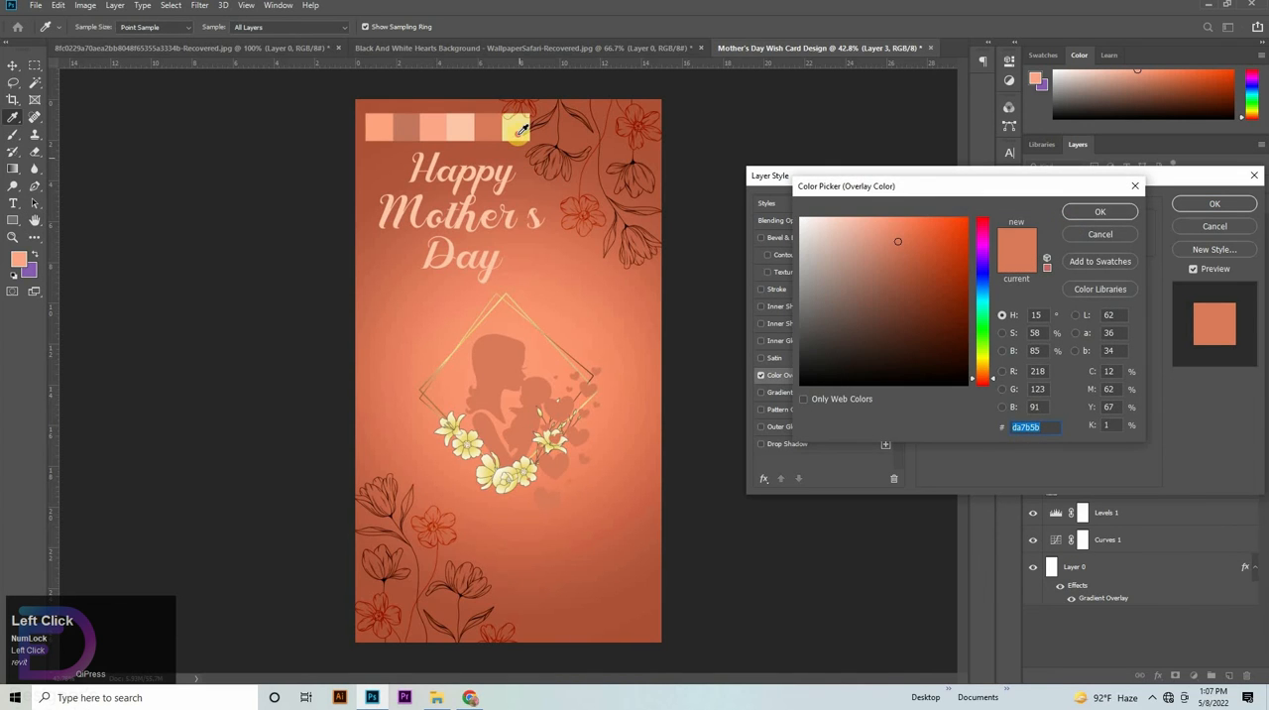
{"action": "left_click", "coordinate": [517, 127]}
{"action": "left_click", "coordinate": [1105, 209]}
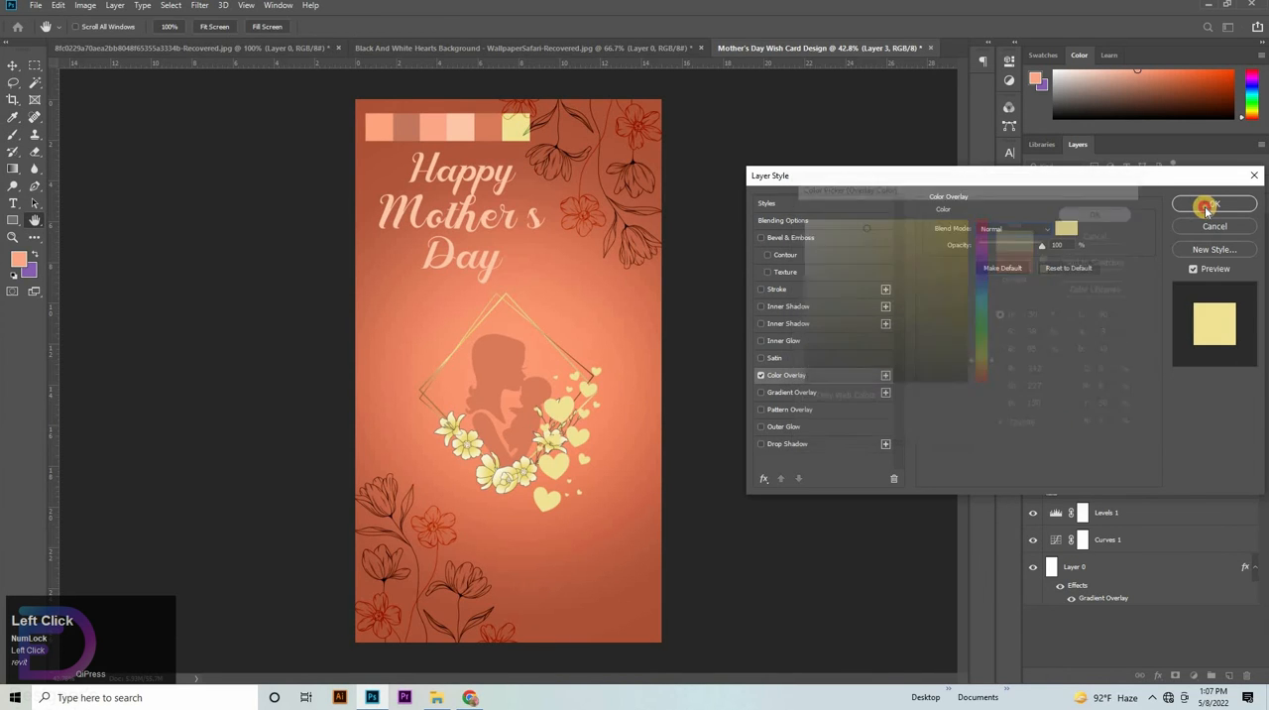
{"action": "left_click", "coordinate": [1204, 208]}
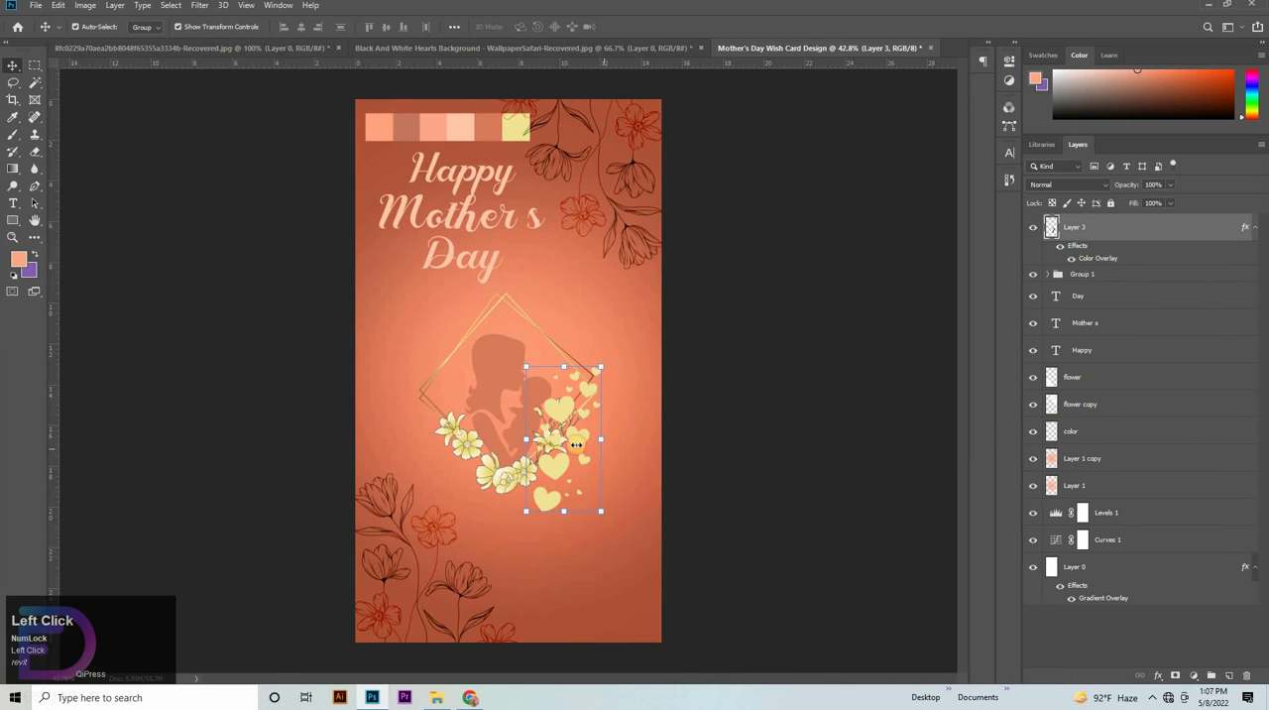
- Scale the yellow hearts to about 56%, rotate them about -21.5° and place them along the diamond frame's left corner above the flowers
{"action": "left_click_drag", "start_coordinate": [600, 438], "coordinate": [567, 438]}
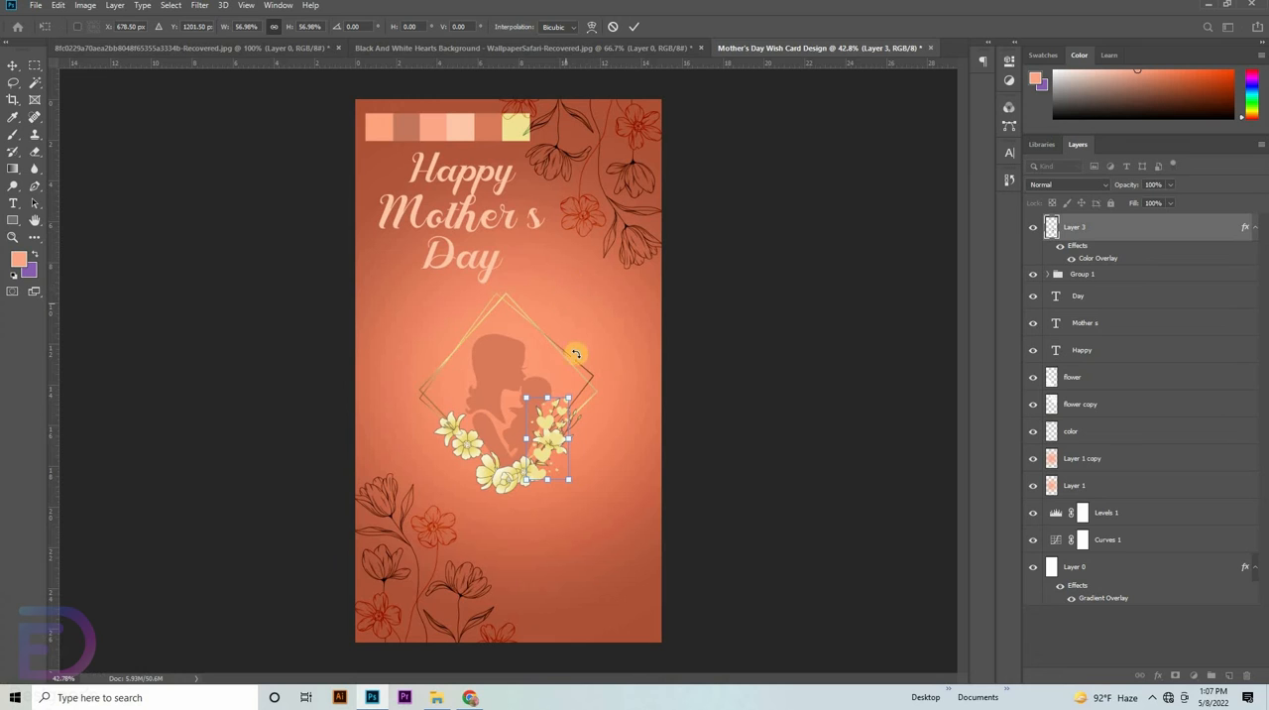
{"action": "left_click_drag", "start_coordinate": [578, 373], "coordinate": [556, 368]}
{"action": "left_click_drag", "start_coordinate": [567, 434], "coordinate": [436, 377]}
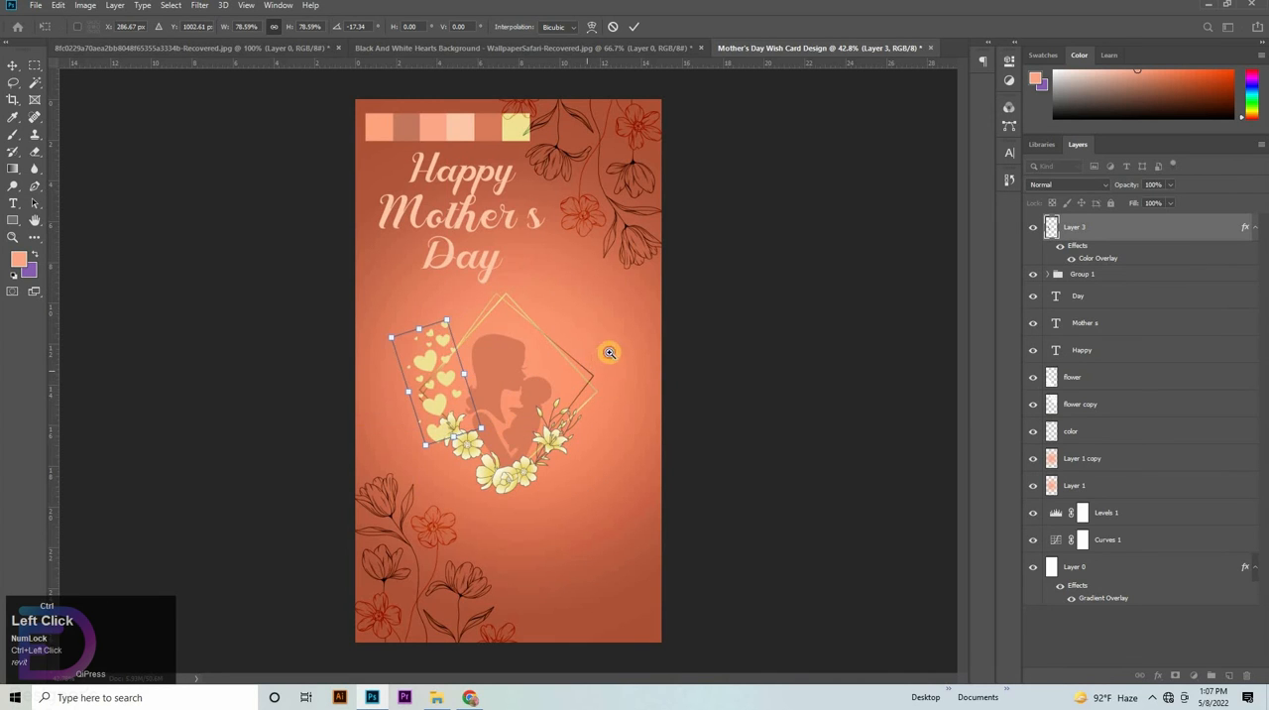
{"action": "key", "text": "ctrl+space"}
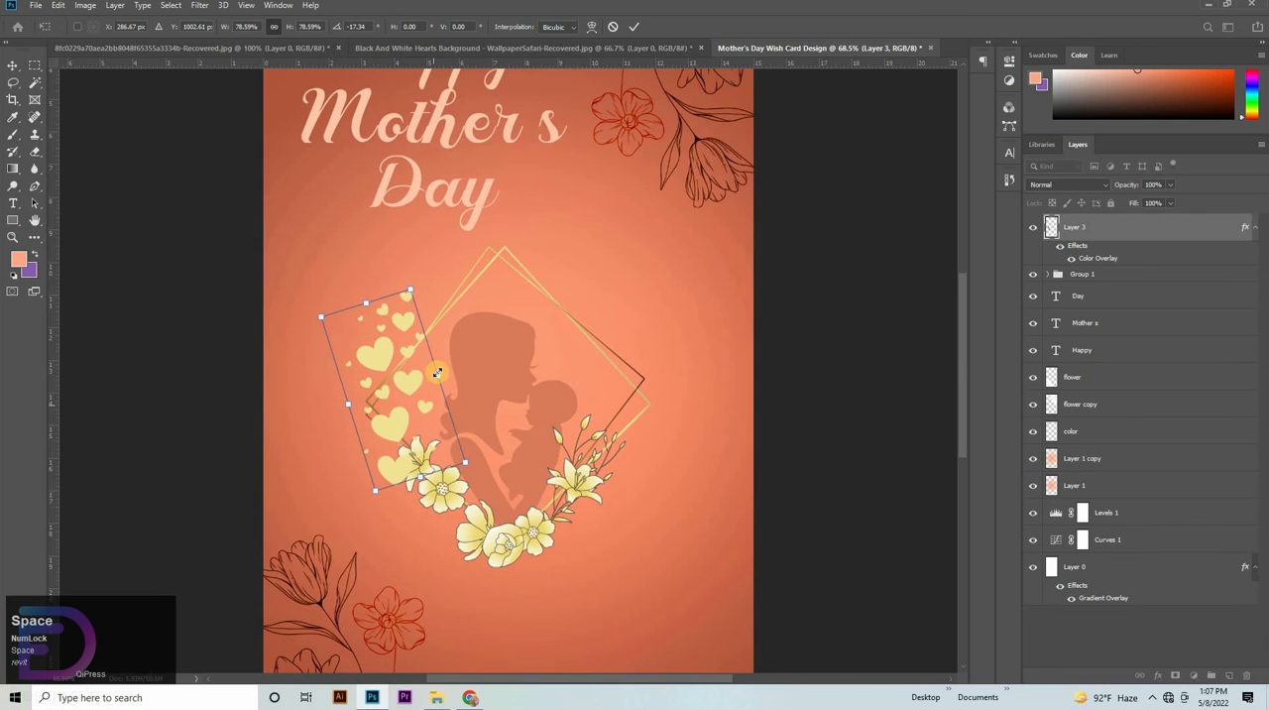
{"action": "mouse_move", "coordinate": [436, 379]}
{"action": "left_mouse_down"}
{"action": "mouse_move", "coordinate": [413, 390]}
{"action": "mouse_move", "coordinate": [444, 387]}
{"action": "mouse_move", "coordinate": [439, 409]}
{"action": "mouse_move", "coordinate": [404, 414]}
{"action": "mouse_move", "coordinate": [411, 424]}
{"action": "mouse_move", "coordinate": [421, 383]}
{"action": "left_mouse_up"}
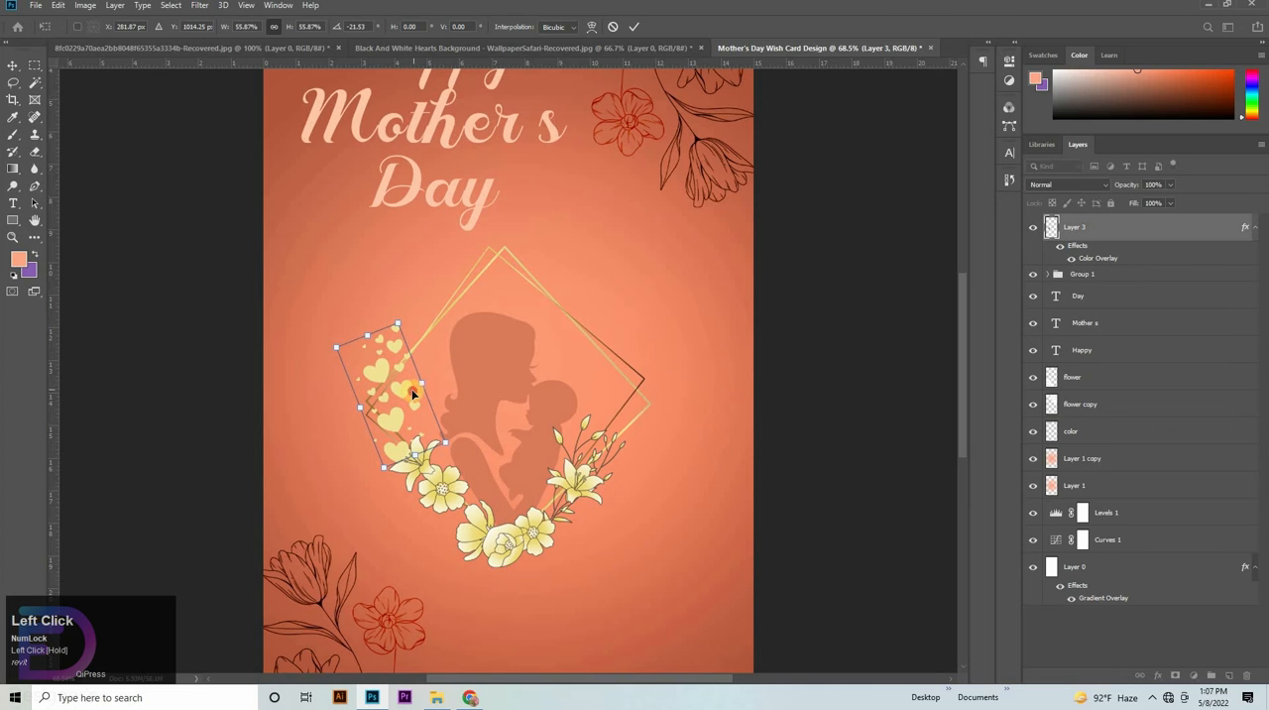
- Warp the yellow hearts slightly along the frame's left edge and nudge them a little to the left
{"action": "right_click", "coordinate": [392, 394]}
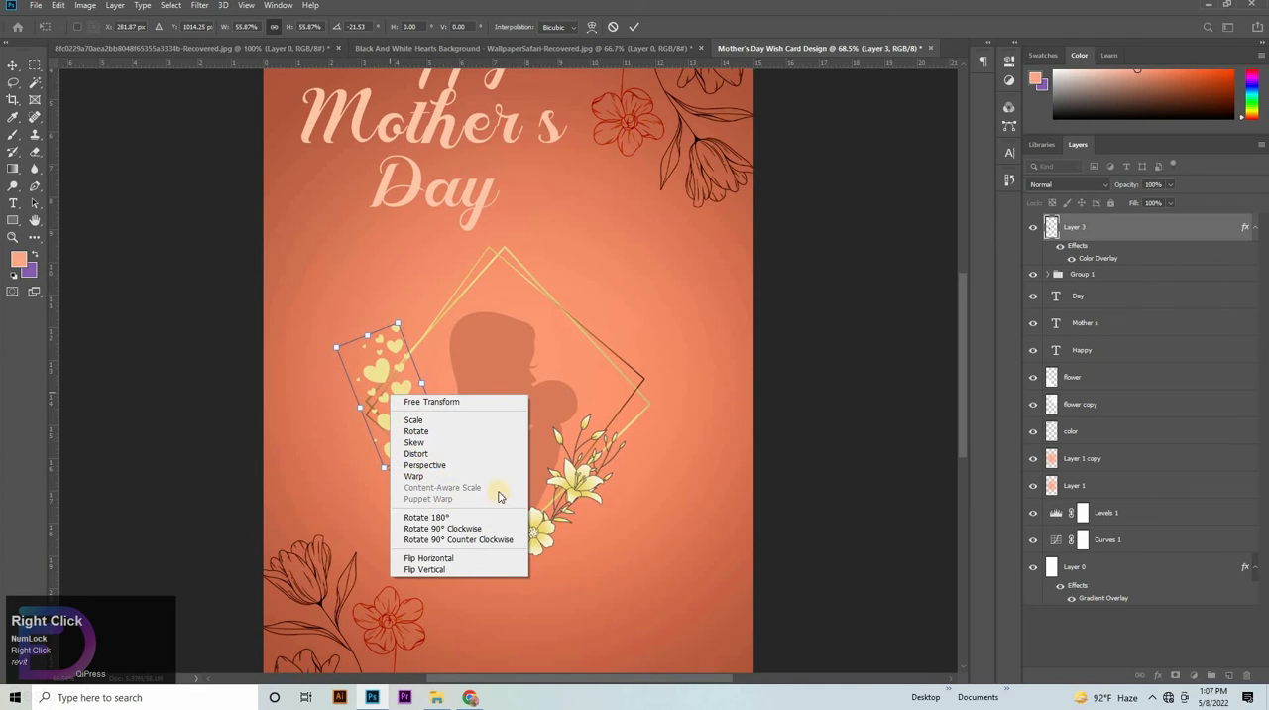
{"action": "left_click", "coordinate": [432, 476]}
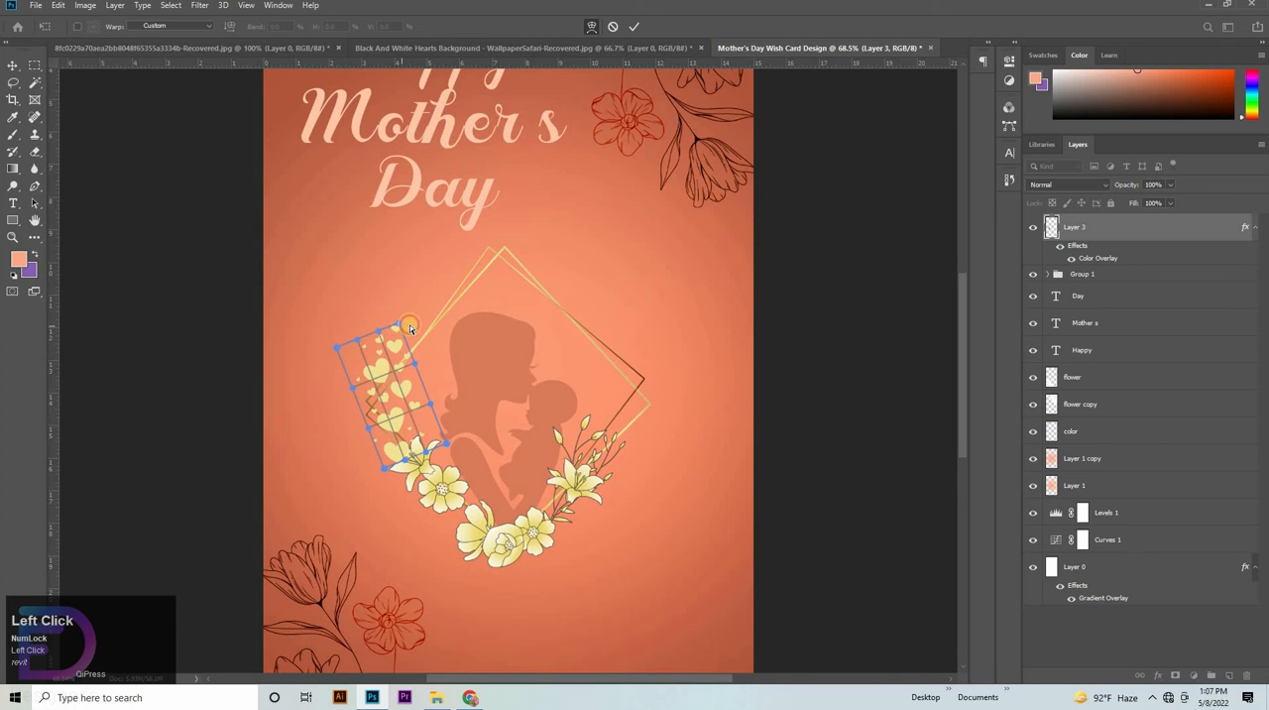
{"action": "left_click_drag", "start_coordinate": [411, 328], "coordinate": [424, 363]}
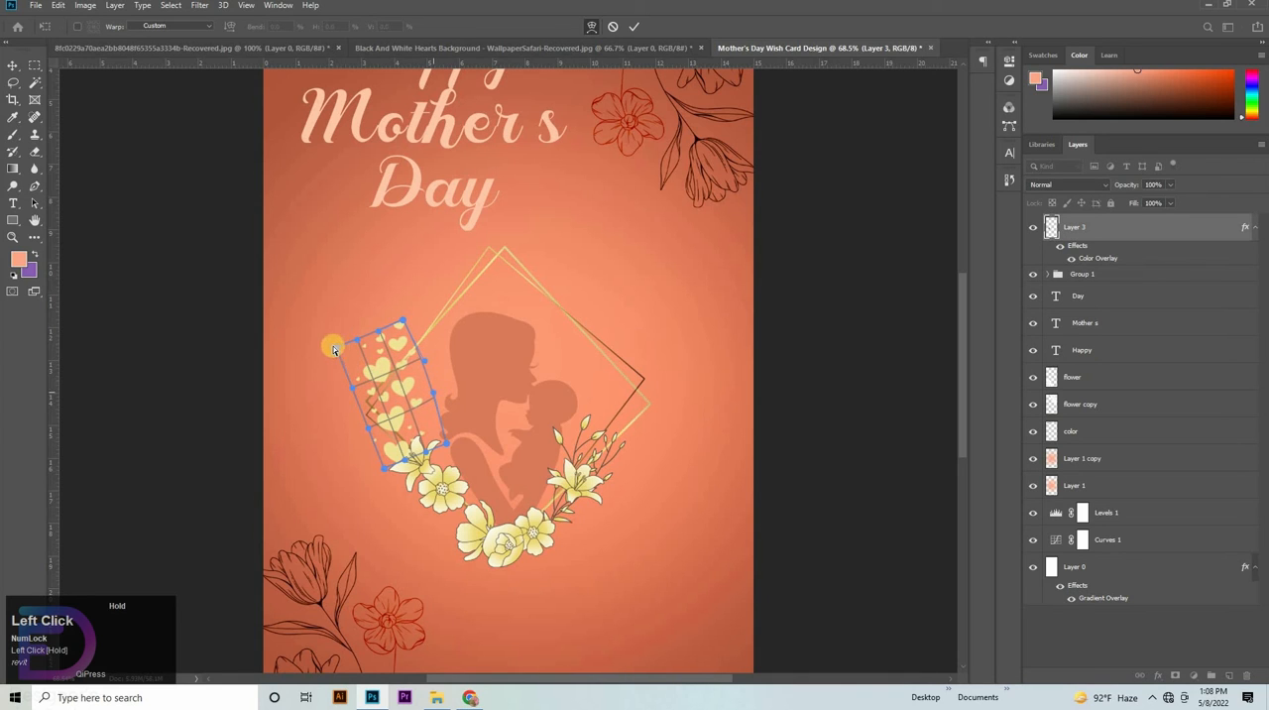
{"action": "left_click_drag", "start_coordinate": [346, 349], "coordinate": [384, 327]}
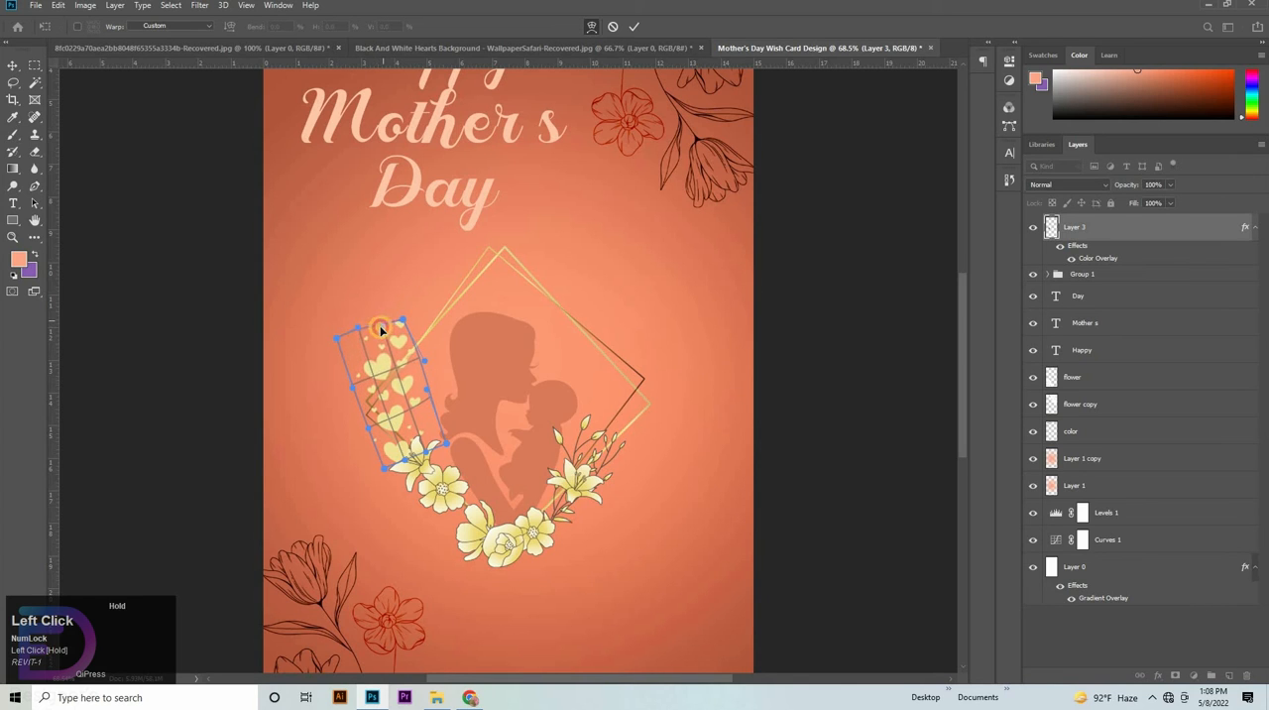
{"action": "left_click_drag", "start_coordinate": [402, 423], "coordinate": [405, 421]}
{"action": "left_click", "coordinate": [11, 64]}
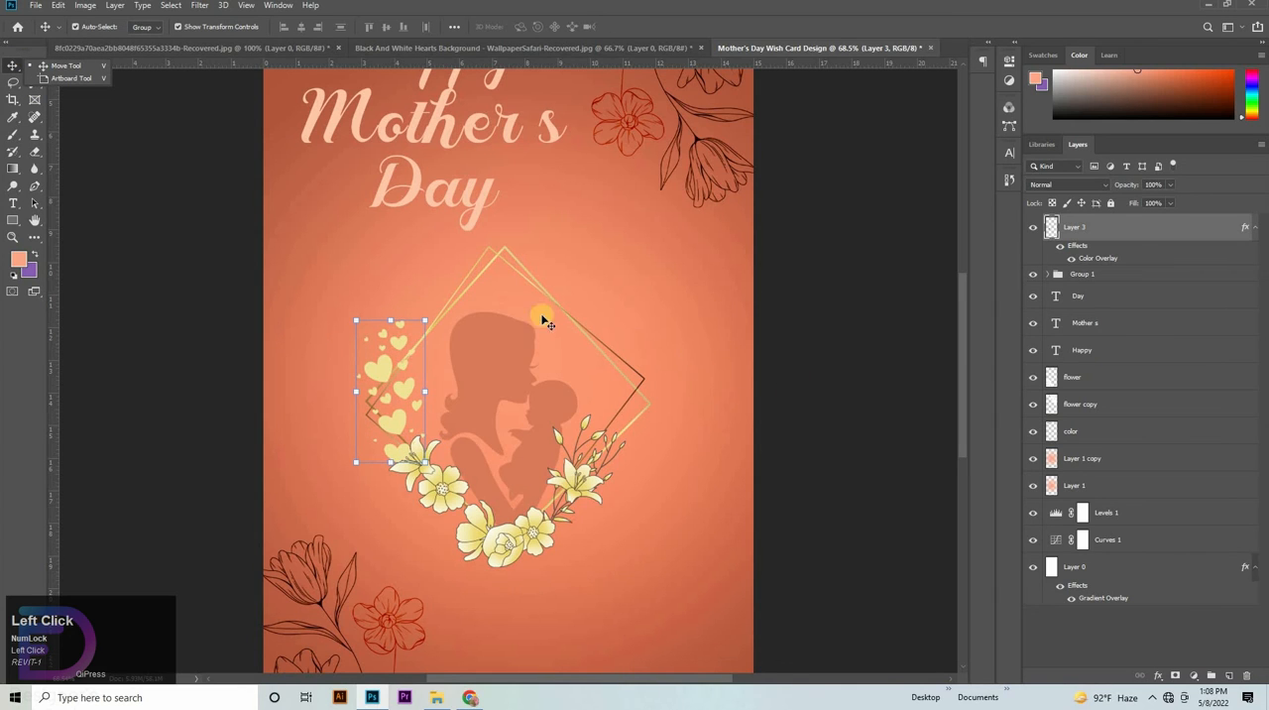
{"action": "left_click", "coordinate": [816, 363]}
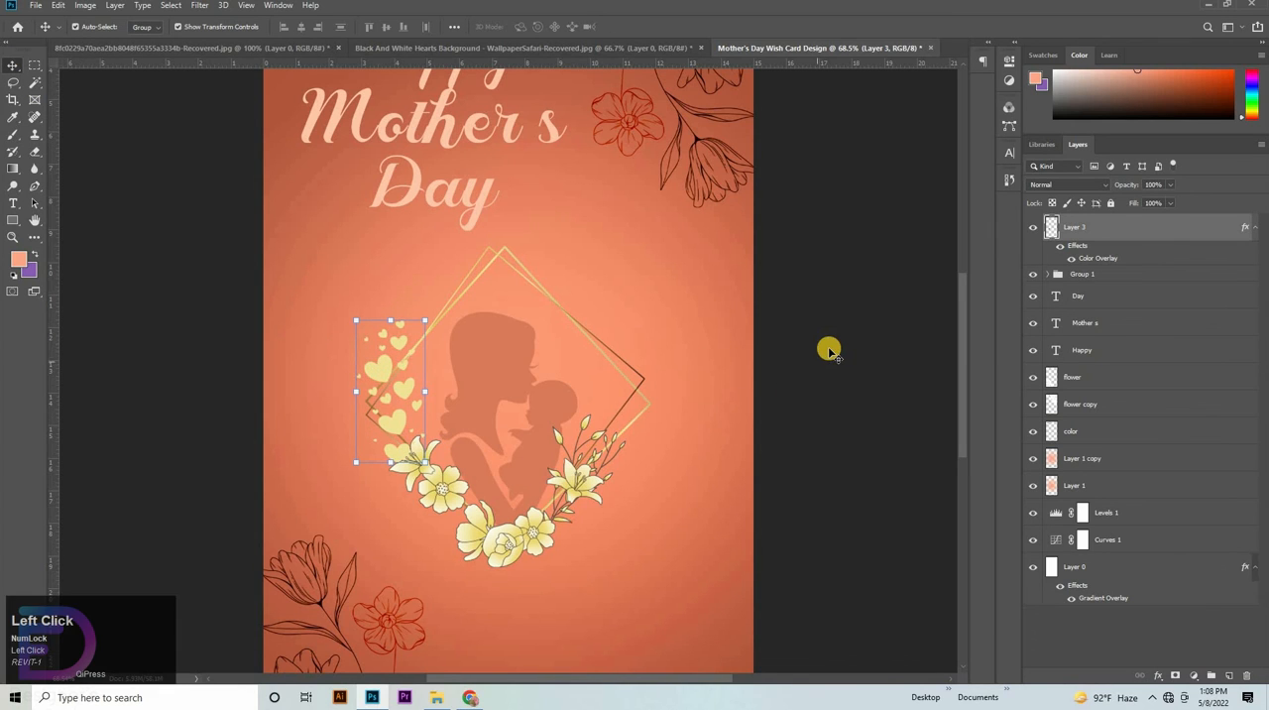
{"action": "key", "text": "Left"}
{"action": "key", "text": "Left"}
{"action": "key", "text": "Left"}
{"action": "key", "text": "Left"}
{"action": "key", "text": "Left"}
{"action": "key", "text": "Left"}
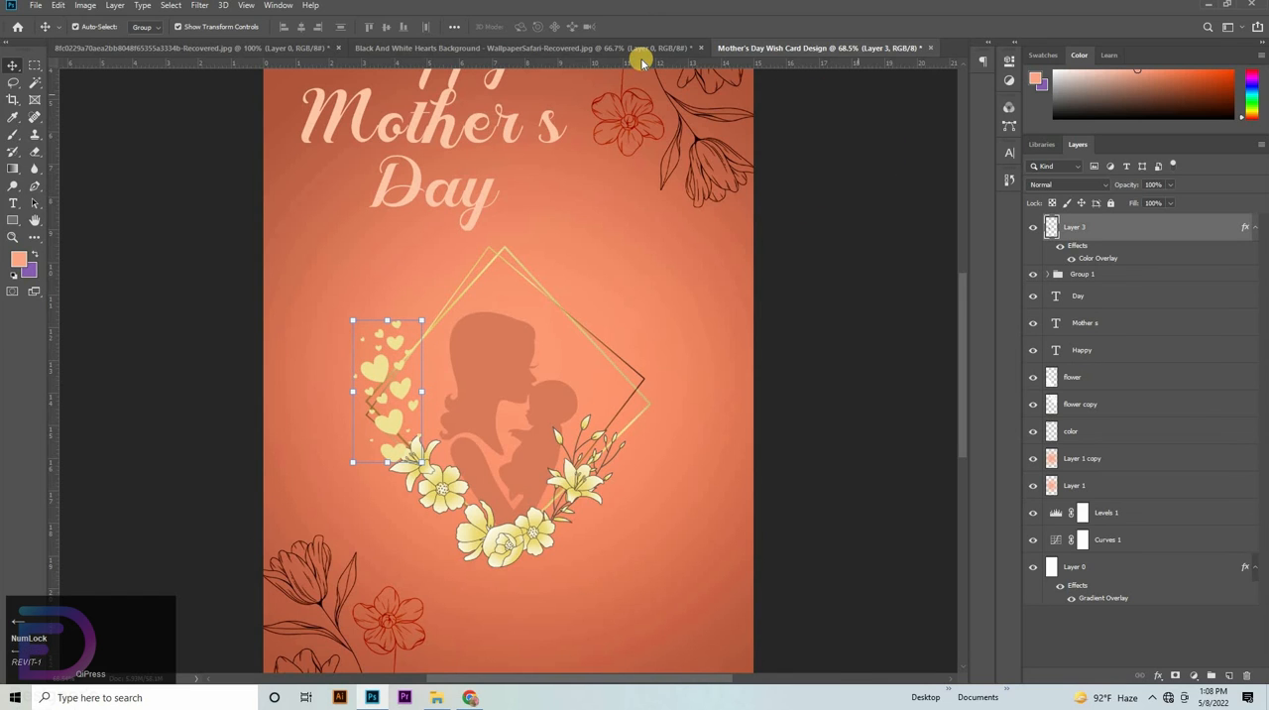
- Bring another copy of the hearts artwork into the card with a peach Color Overlay, #ffc6aa, sampled from the title text
{"action": "left_click", "coordinate": [641, 58]}
{"action": "left_click_drag", "start_coordinate": [651, 284], "coordinate": [688, 343]}
{"action": "mouse_move", "coordinate": [1098, 238]}
{"action": "left_mouse_down"}
{"action": "mouse_move", "coordinate": [1098, 298]}
{"action": "mouse_move", "coordinate": [1105, 241]}
{"action": "left_mouse_up"}
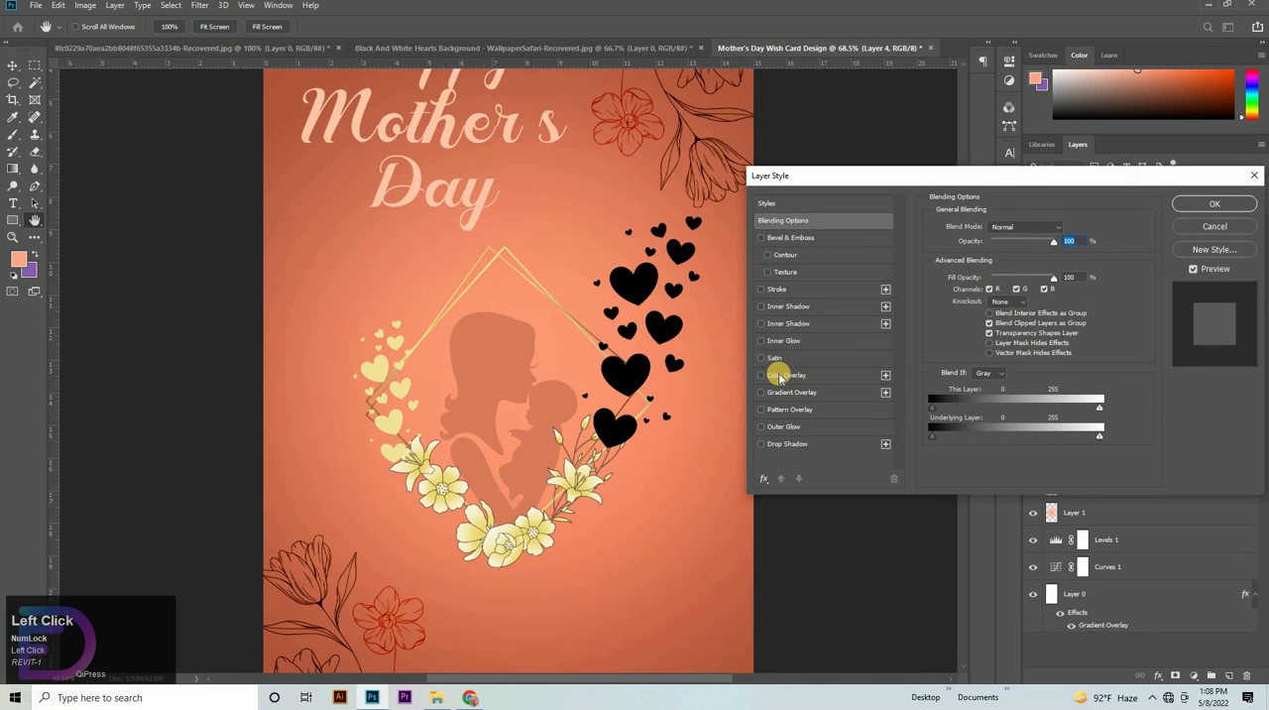
{"action": "left_click", "coordinate": [376, 195]}
{"action": "left_click", "coordinate": [1098, 212]}
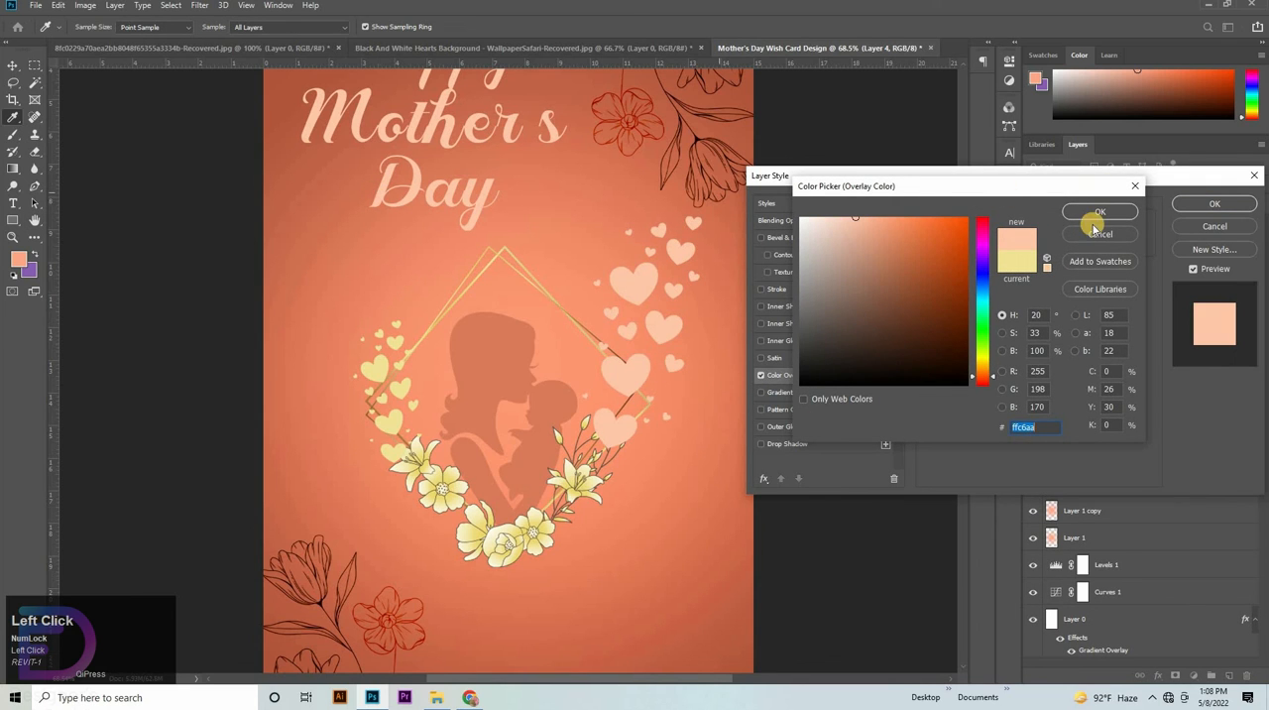
{"action": "left_click", "coordinate": [1218, 206]}
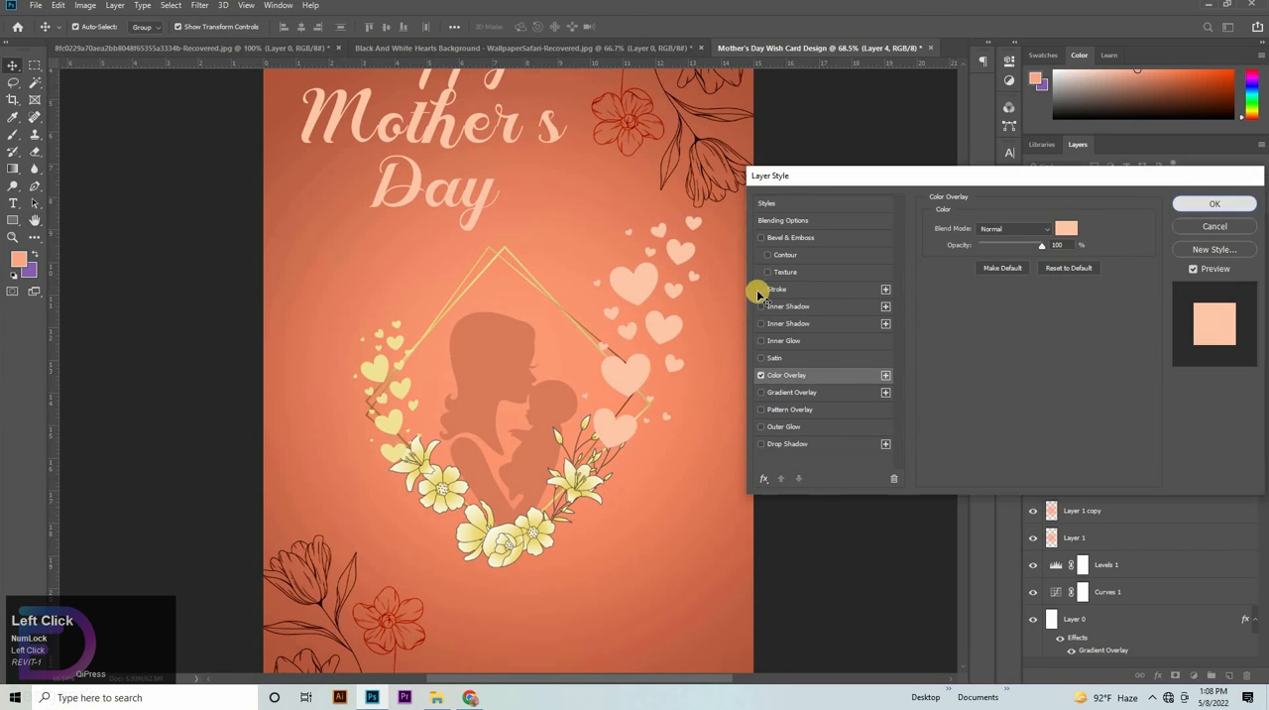
- Scale the peach hearts to about 15%, rotate them about 7° and place them as the apostrophe before the s in "Mother s"
{"action": "left_click_drag", "start_coordinate": [701, 331], "coordinate": [578, 192]}
{"action": "left_click_drag", "start_coordinate": [624, 283], "coordinate": [832, 575]}
{"action": "left_click_drag", "start_coordinate": [743, 442], "coordinate": [695, 442], "text": "ctrl"}
{"action": "left_click_drag", "start_coordinate": [732, 446], "coordinate": [685, 298]}
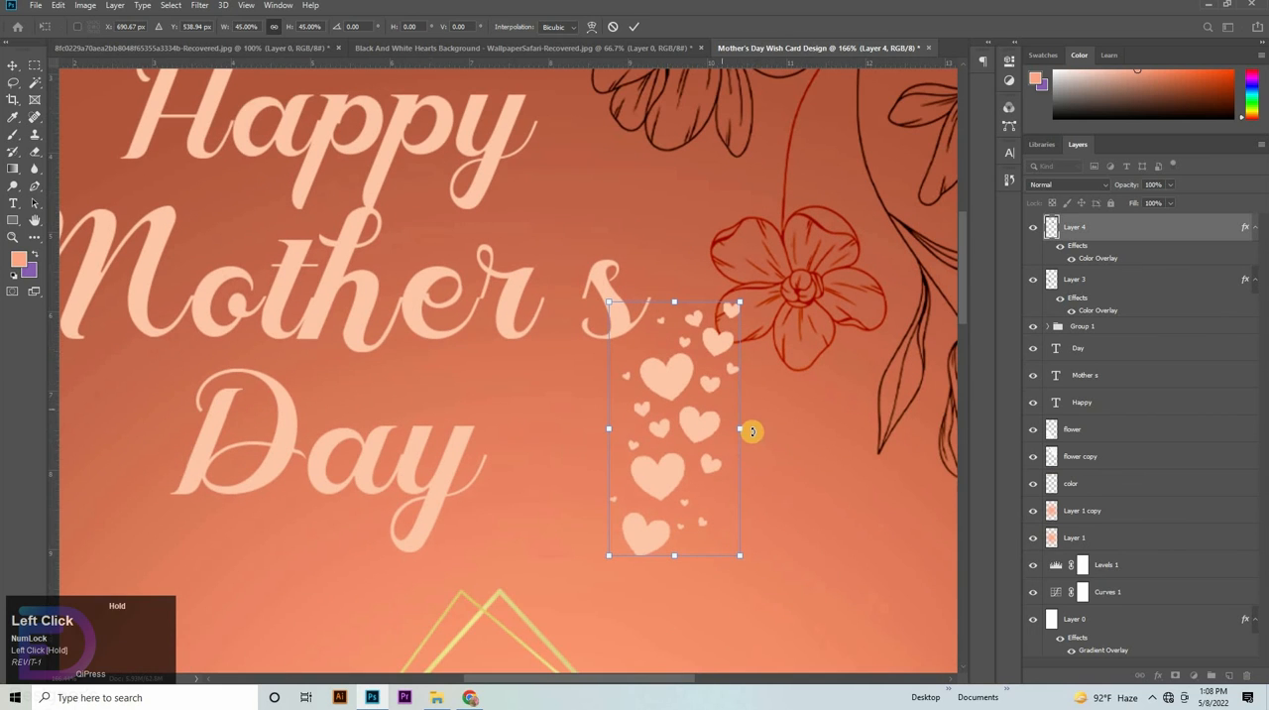
{"action": "left_click_drag", "start_coordinate": [736, 424], "coordinate": [589, 254]}
{"action": "left_click_drag", "start_coordinate": [622, 185], "coordinate": [578, 254]}
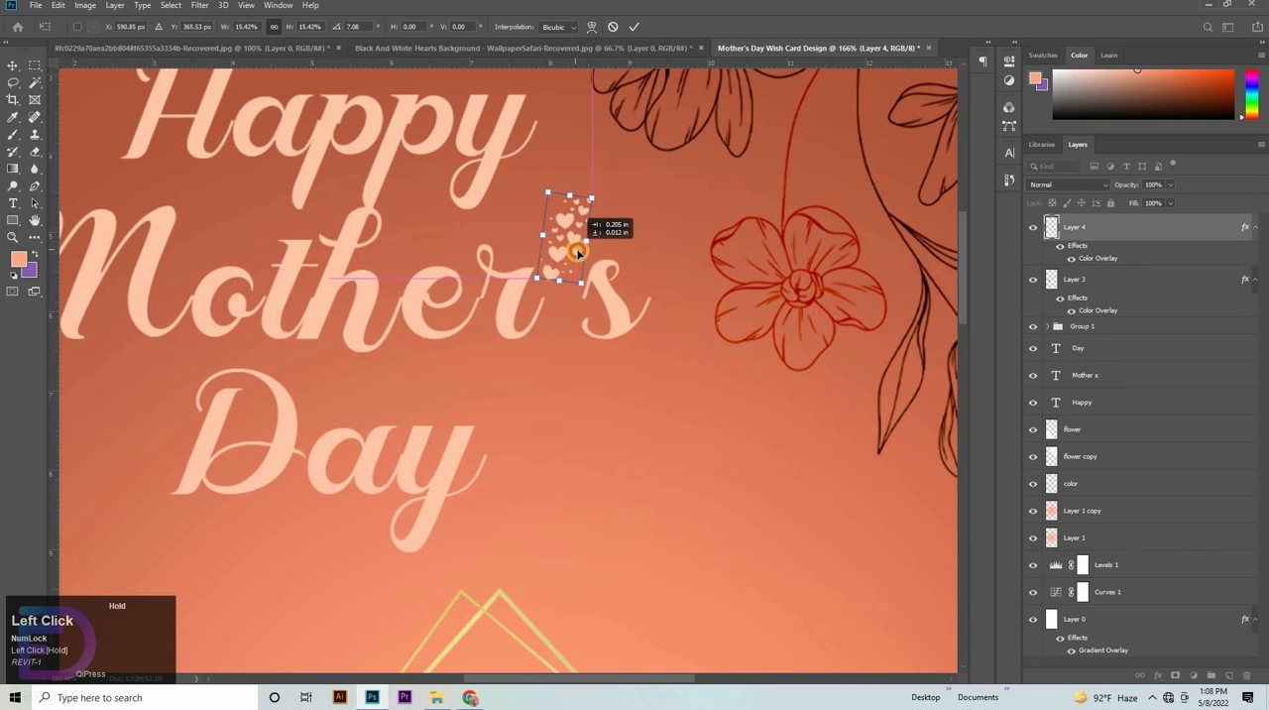
{"action": "left_click", "coordinate": [35, 151]}
{"action": "left_click", "coordinate": [82, 148]}
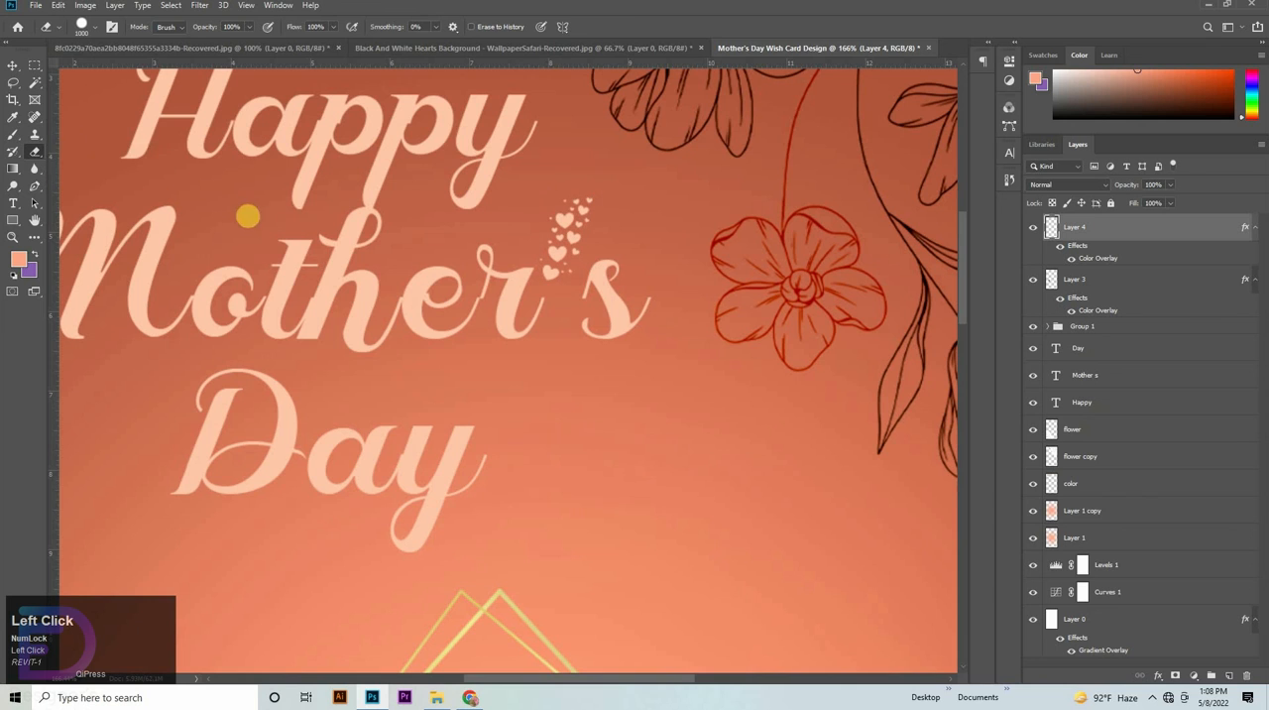
{"action": "key", "text": "bracketleft"}
{"action": "key", "text": "bracketleft"}
{"action": "key", "text": "bracketleft"}
{"action": "key", "text": "bracketleft"}
{"action": "key", "text": "bracketleft"}
{"action": "key", "text": "bracketleft"}
{"action": "key", "text": "bracketleft"}
{"action": "key", "text": "bracketleft"}
{"action": "key", "text": "bracketleft"}
{"action": "key", "text": "bracketleft"}
{"action": "key", "text": "bracketleft"}
{"action": "key", "text": "bracketleft"}
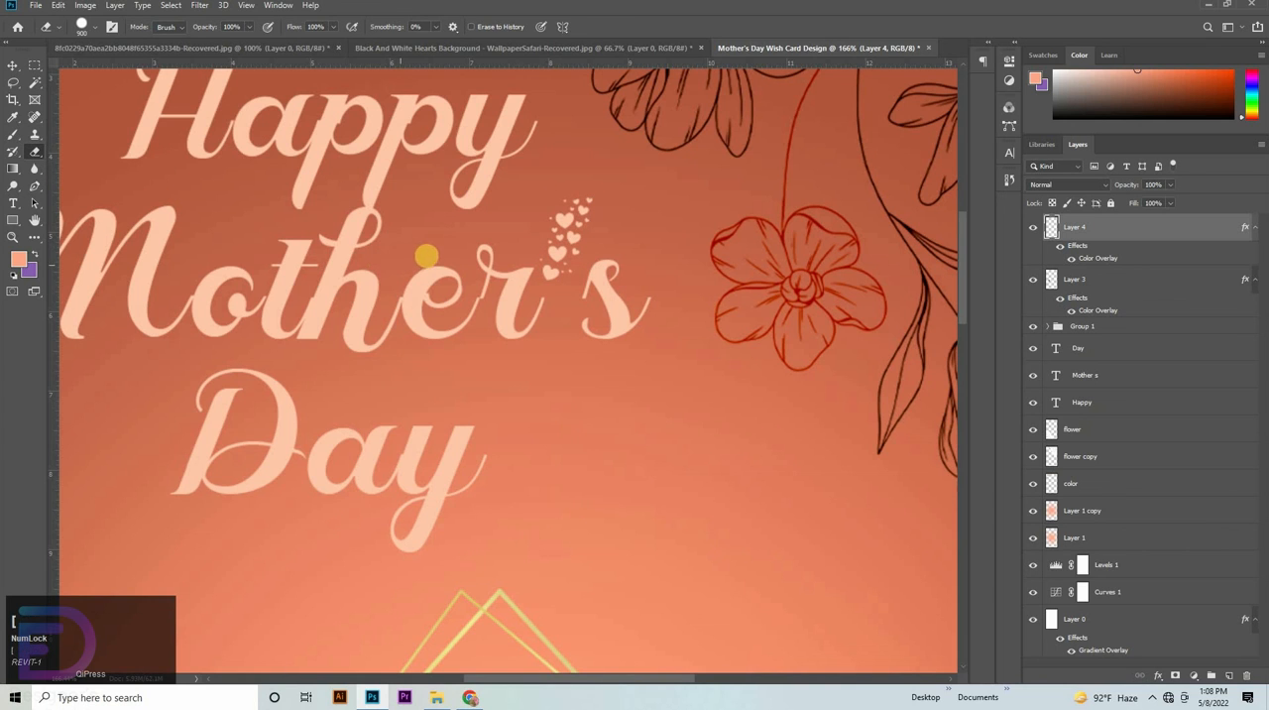
{"action": "left_click_drag", "start_coordinate": [522, 321], "coordinate": [598, 330]}
{"action": "left_click_drag", "start_coordinate": [525, 298], "coordinate": [538, 393]}
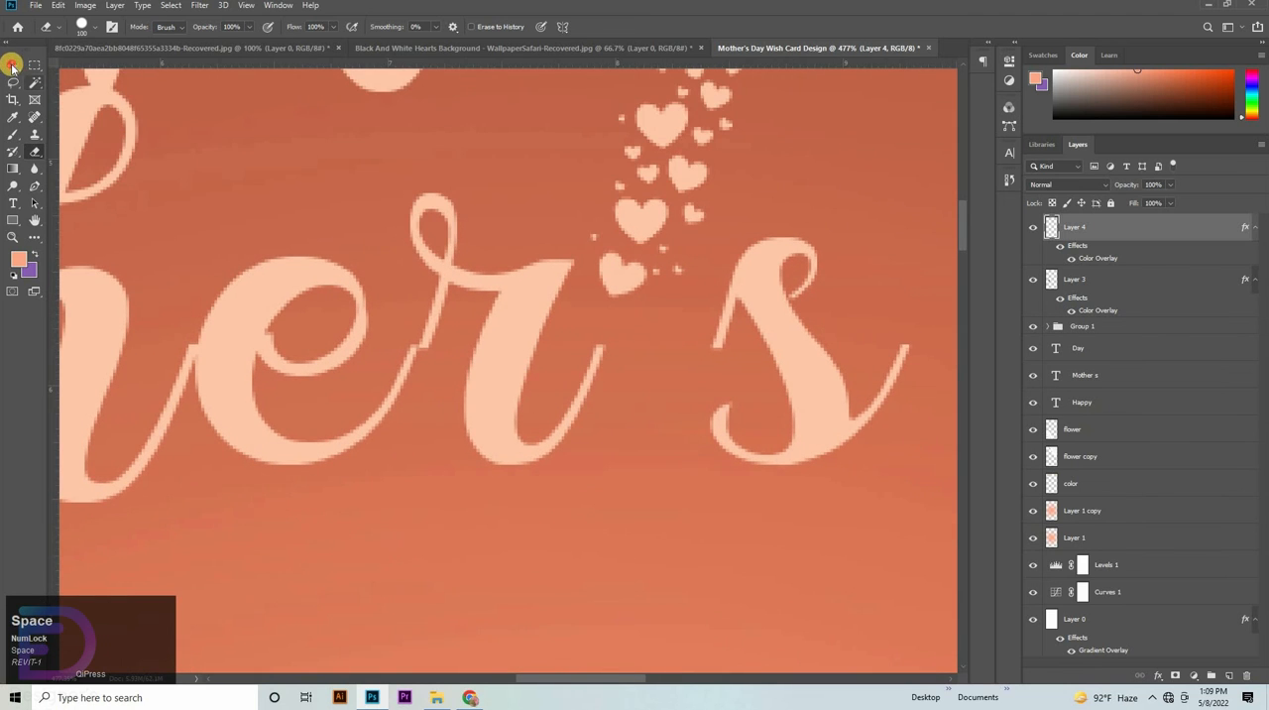
{"action": "left_click", "coordinate": [12, 65]}
{"action": "left_click_drag", "start_coordinate": [547, 248], "coordinate": [881, 354]}
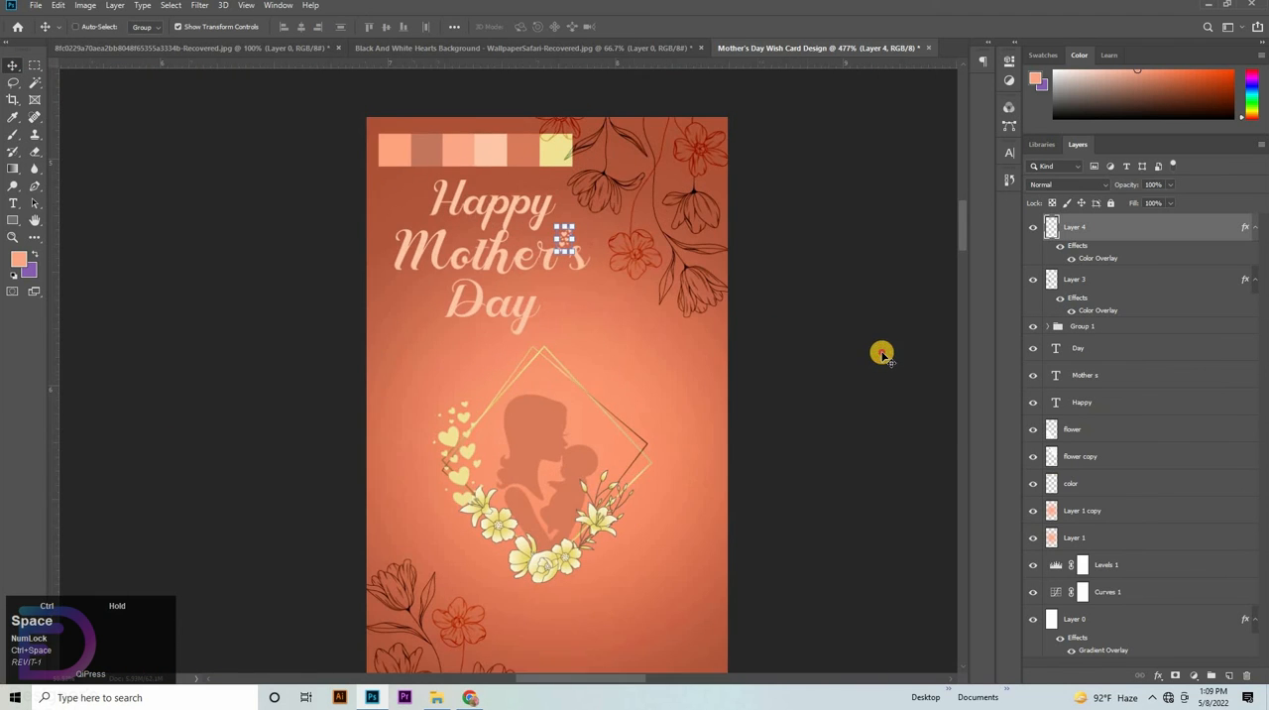
- Hide the color swatch strip layer named "color" on the card
{"action": "left_click", "coordinate": [782, 366]}
{"action": "left_click_drag", "start_coordinate": [757, 403], "coordinate": [798, 419]}
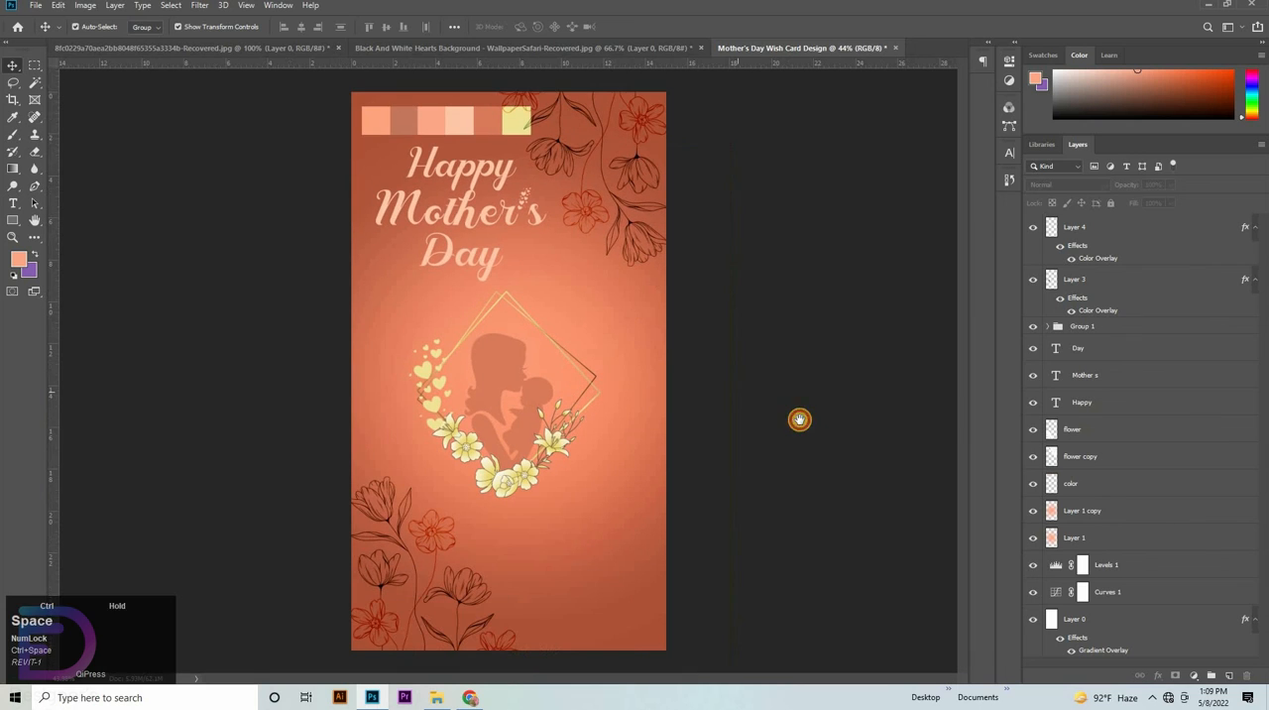
{"action": "left_click", "coordinate": [626, 507]}
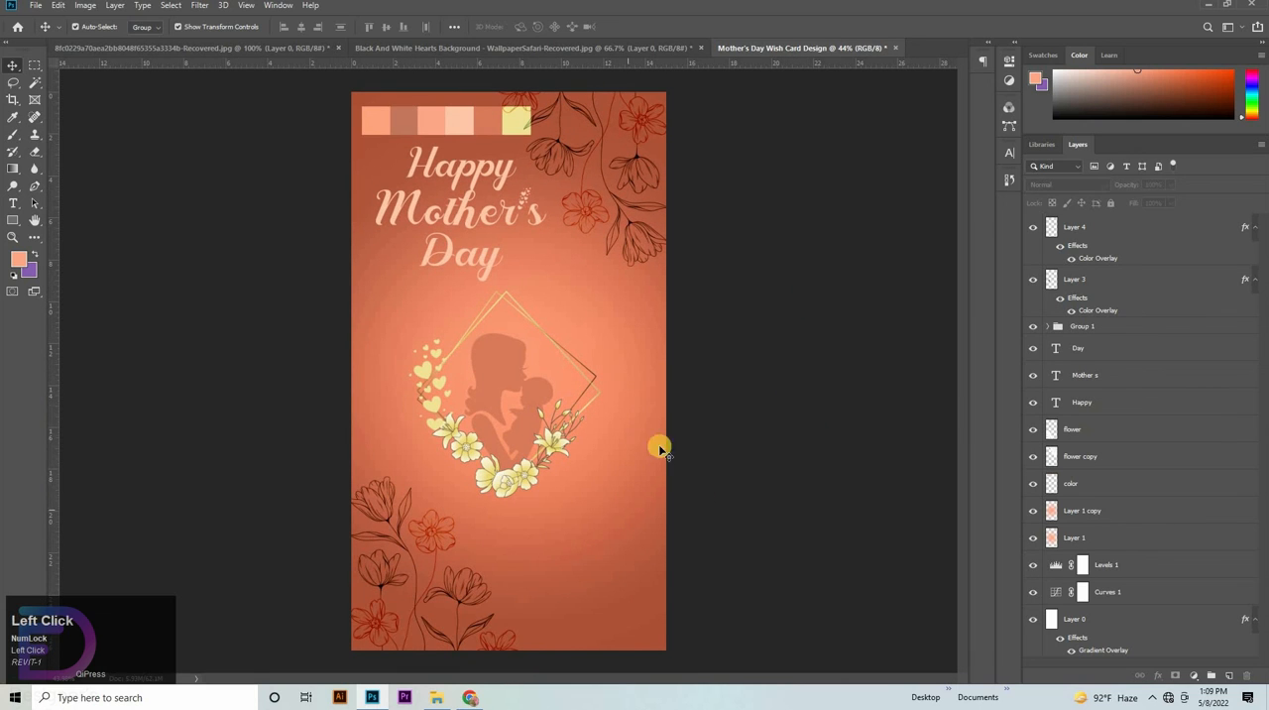
{"action": "left_click", "coordinate": [468, 137]}
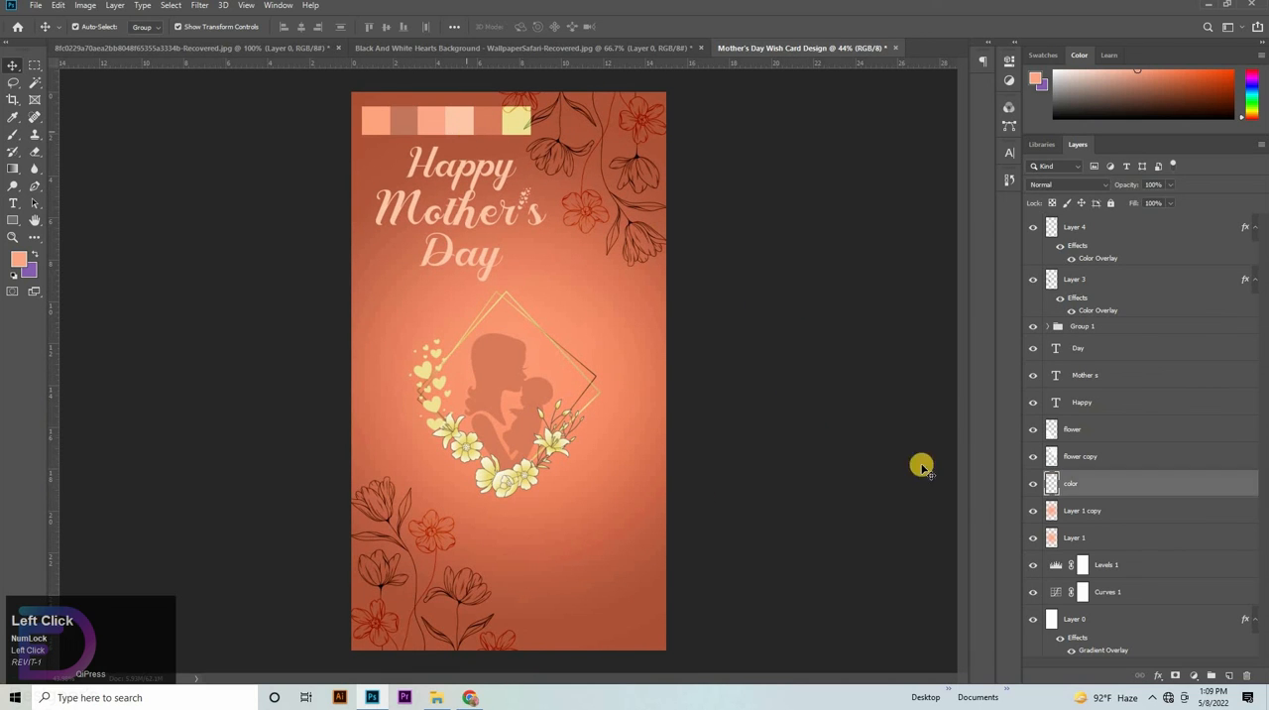
{"action": "left_click", "coordinate": [1032, 485]}
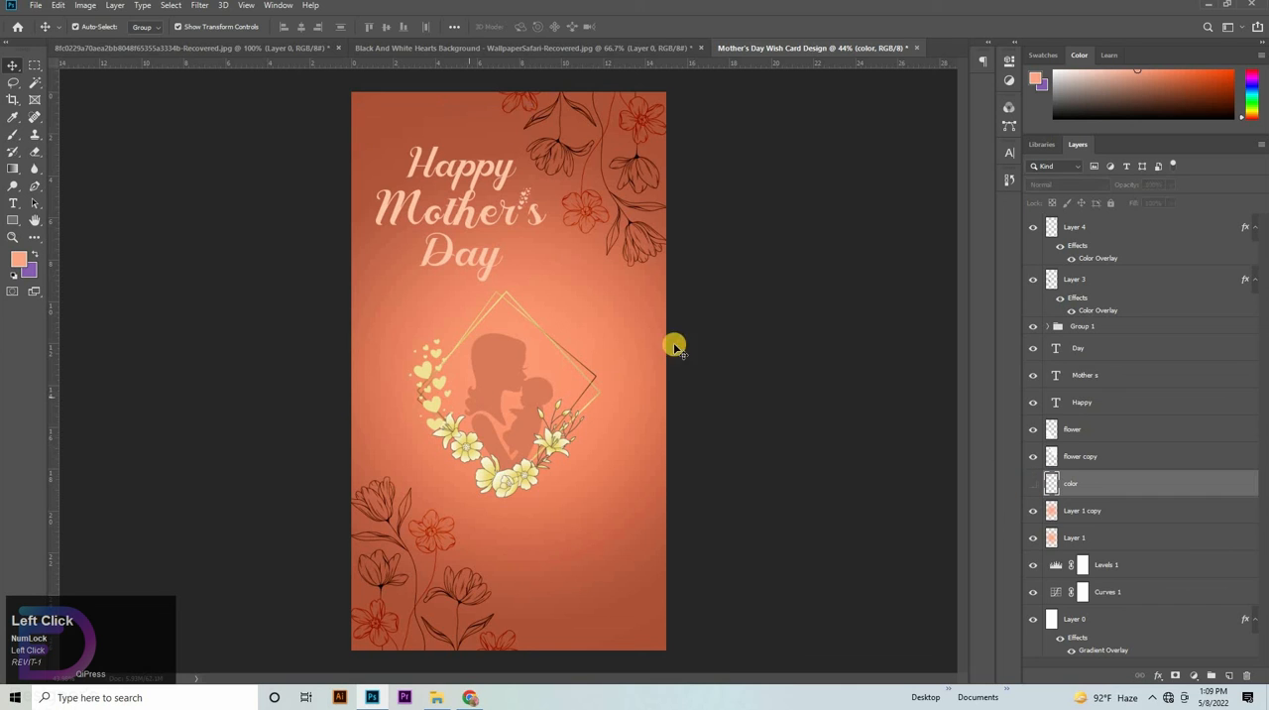
- Move the peach hearts layer between the "Day" and "Mother s" text layers and group it with the three title texts
{"action": "left_click", "coordinate": [1119, 401]}
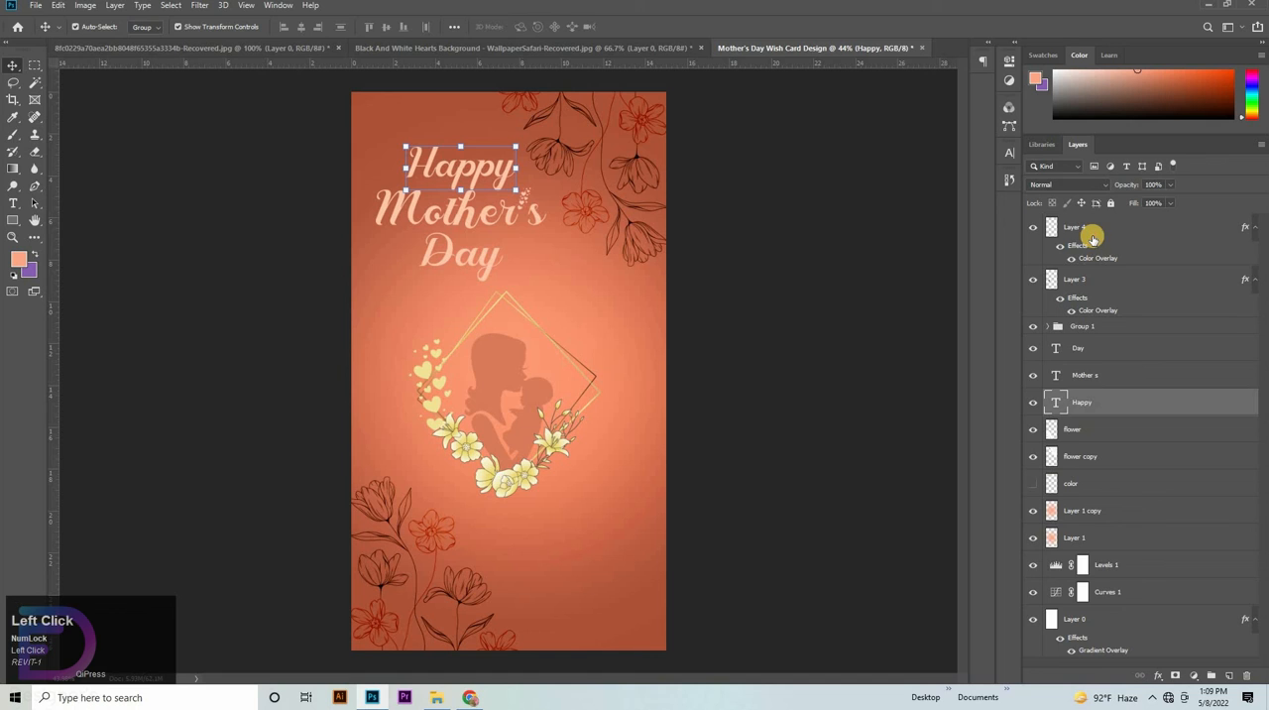
{"action": "left_click_drag", "start_coordinate": [1093, 238], "coordinate": [1102, 351]}
{"action": "left_click", "coordinate": [1085, 294]}
{"action": "left_click", "coordinate": [1095, 401], "text": "shift"}
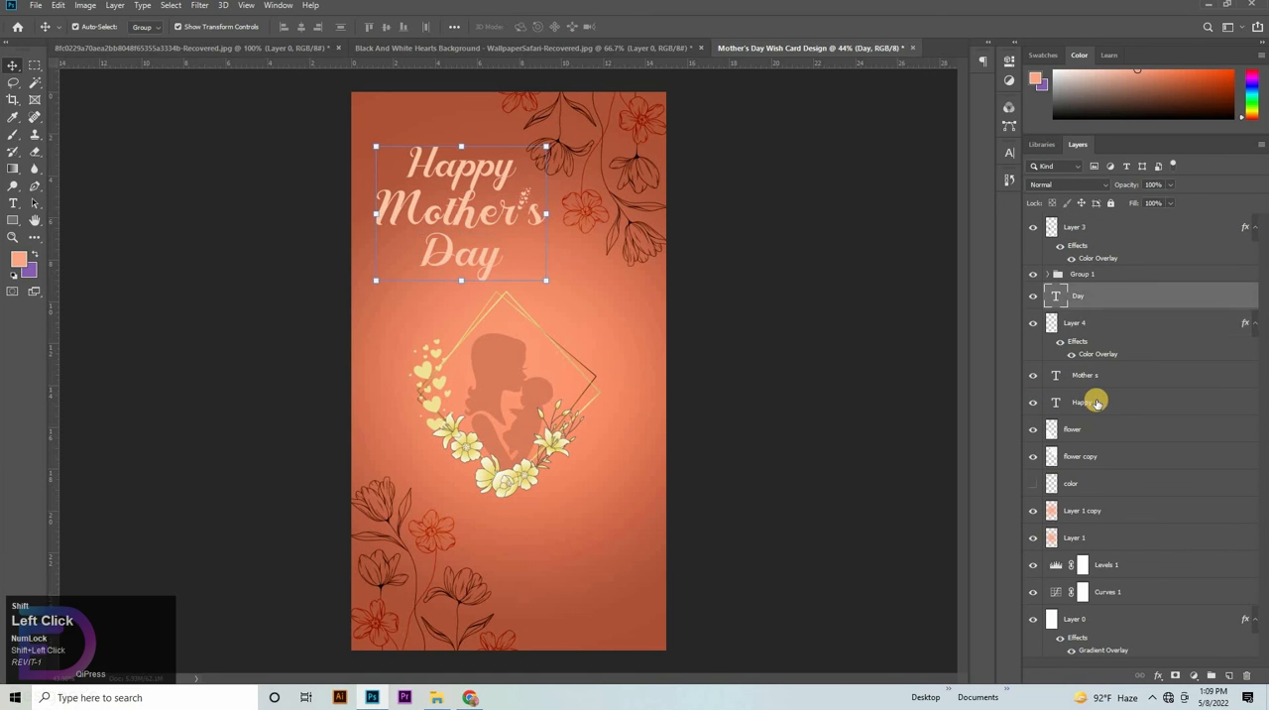
{"action": "key", "text": "ctrl+g"}
- Scale the grouped title to about 103% and shift it slightly up and to the left on the card
{"action": "left_click_drag", "start_coordinate": [454, 144], "coordinate": [466, 187]}
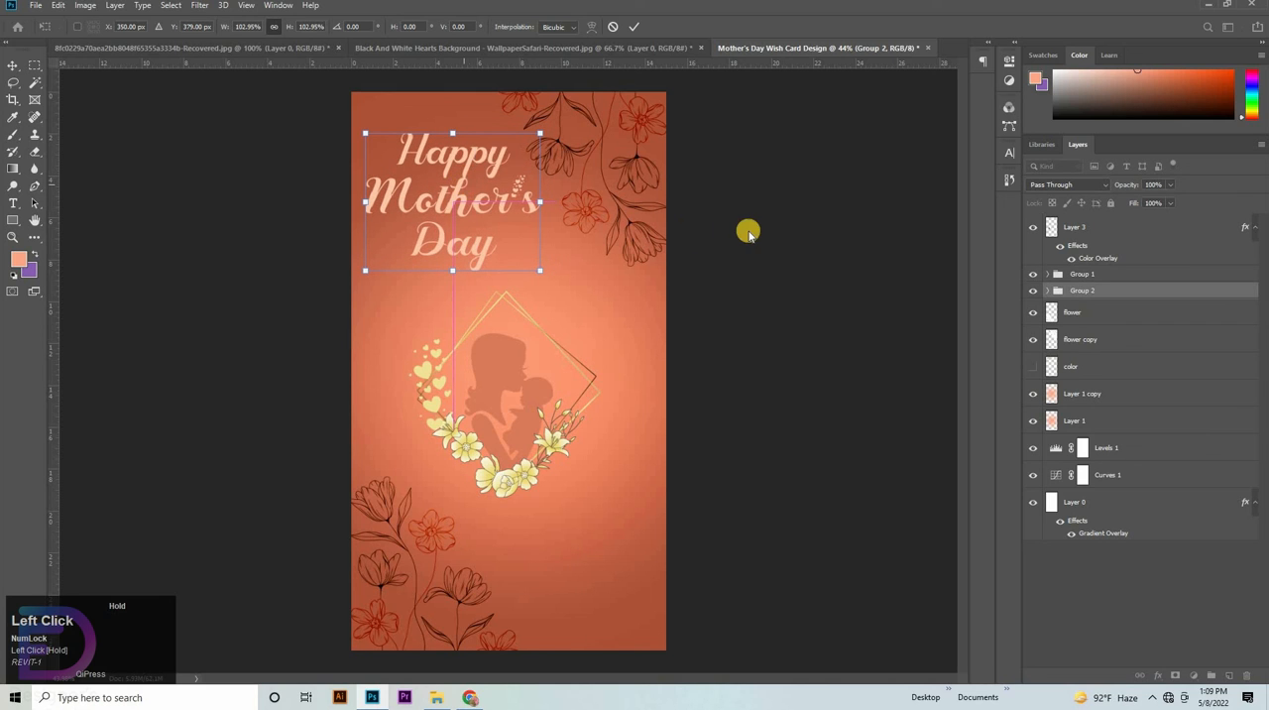
{"action": "key", "text": "Down"}
{"action": "key", "text": "Down"}
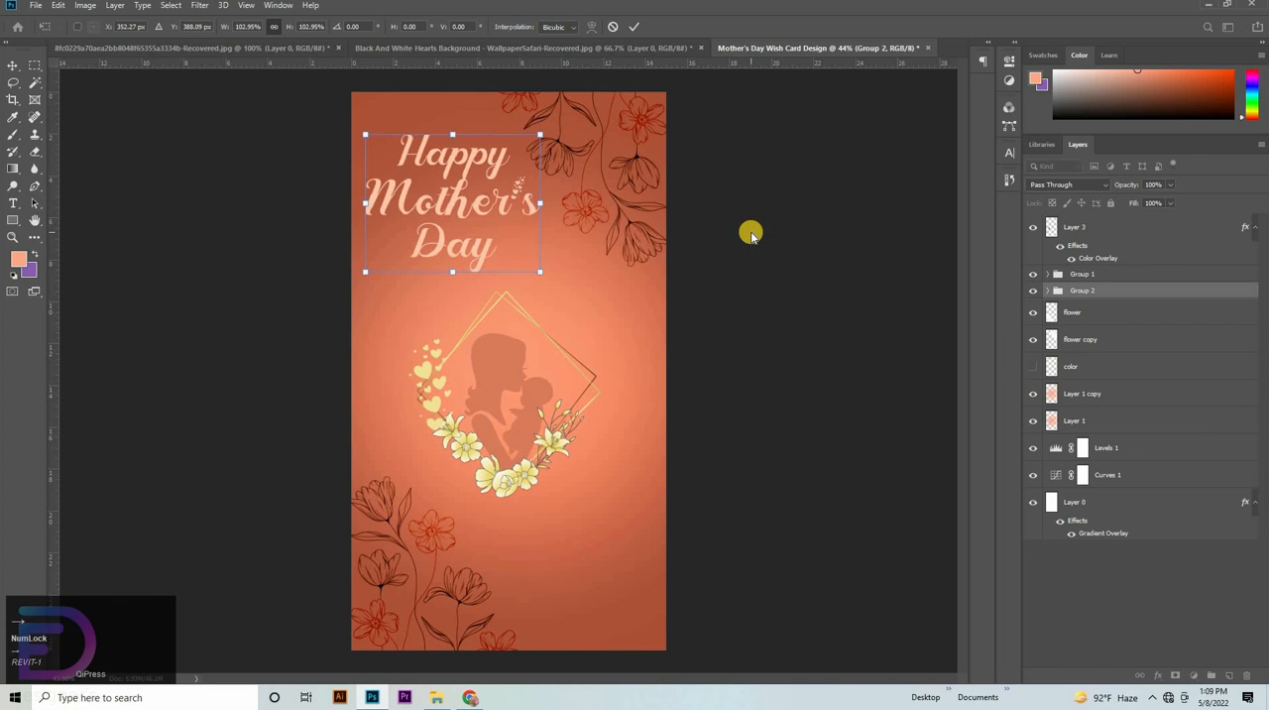
{"action": "left_click", "coordinate": [604, 216]}
- Set the font size of the letter M in "Mother s" to 134 pt
{"action": "key", "text": "t"}
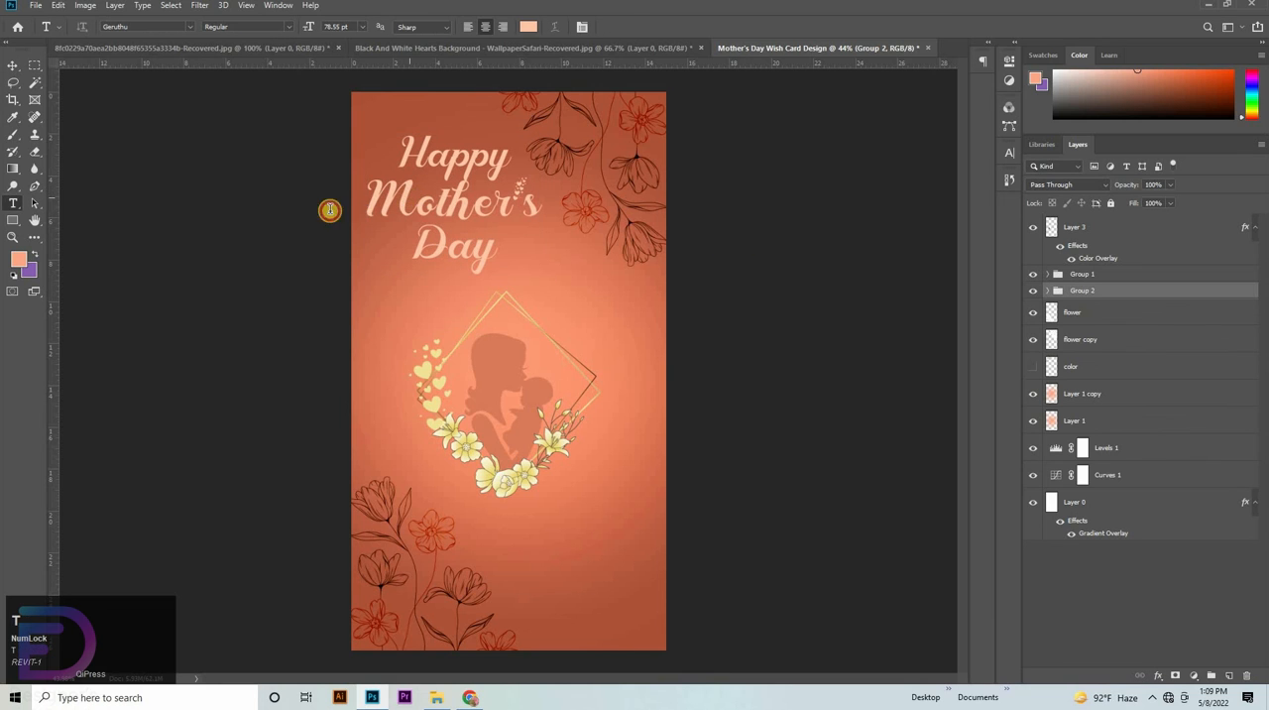
{"action": "left_click_drag", "start_coordinate": [329, 210], "coordinate": [417, 212]}
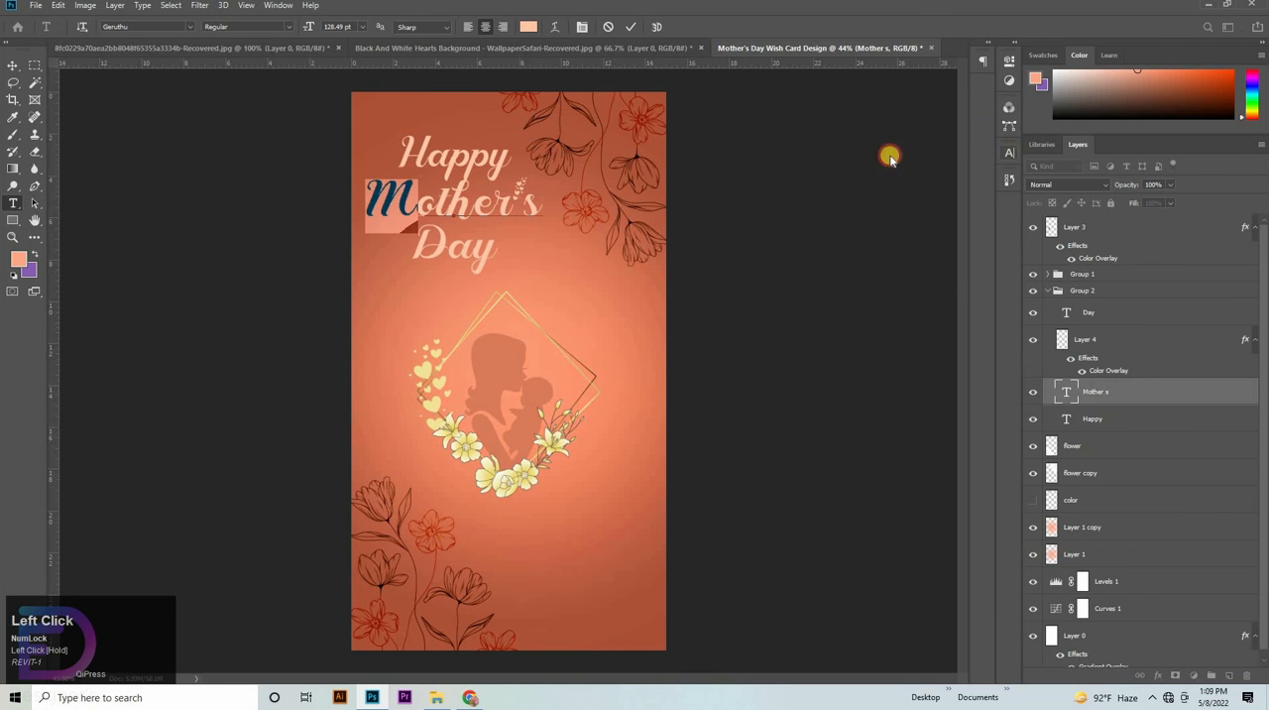
{"action": "left_click", "coordinate": [1009, 153]}
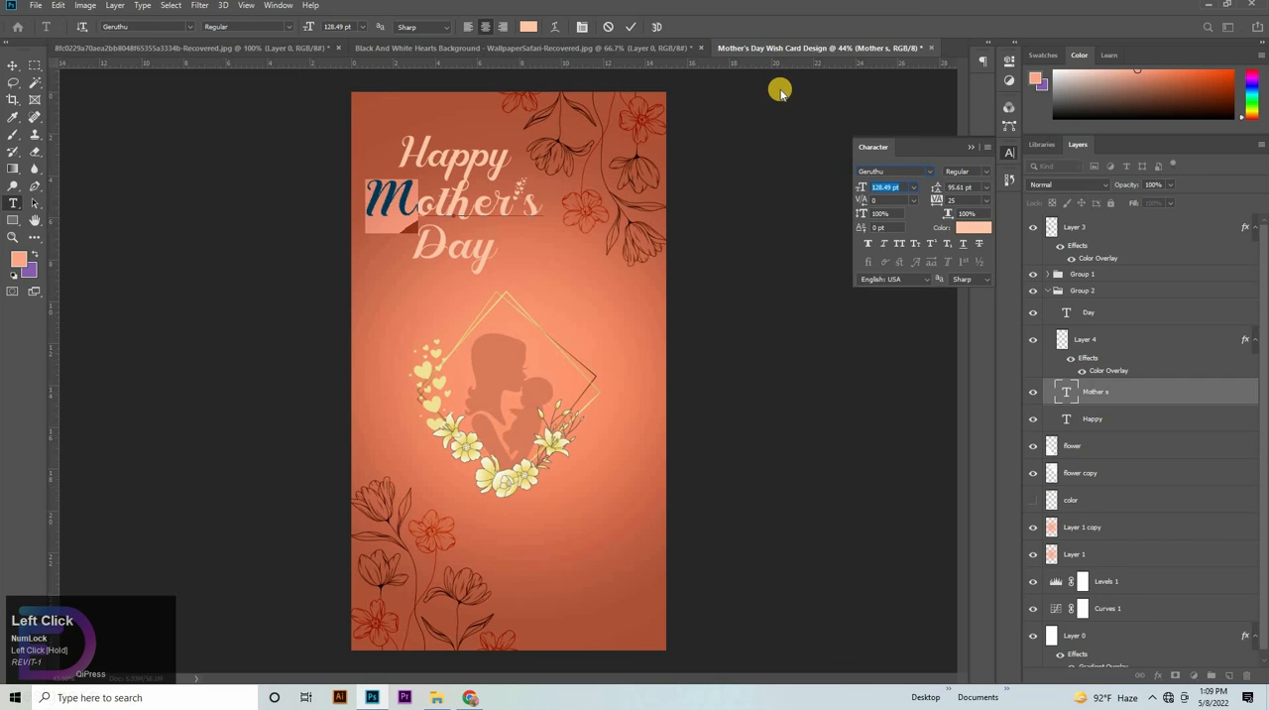
{"action": "key", "text": "Up"}
{"action": "key", "text": "Up"}
{"action": "key", "text": "Up"}
{"action": "key", "text": "Up"}
{"action": "key", "text": "Up"}
{"action": "key", "text": "Up"}
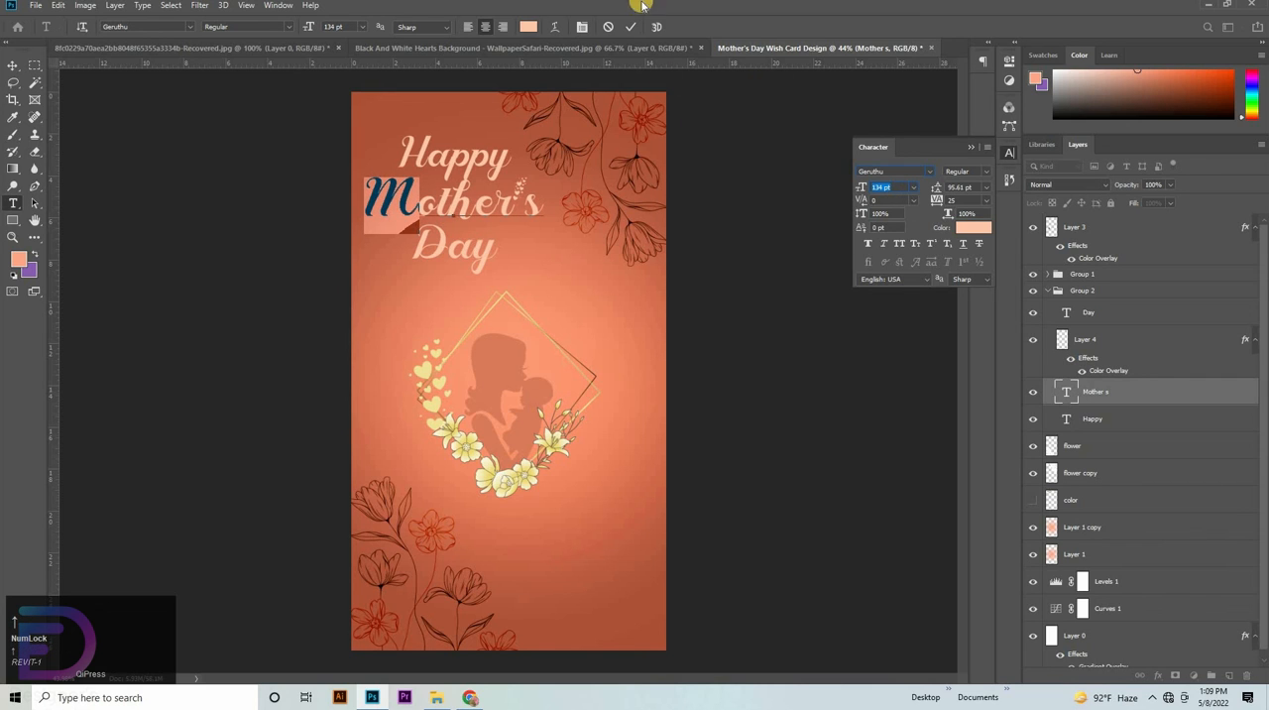
{"action": "left_click", "coordinate": [628, 27]}
- Enlarge the framed silhouette group slightly upward, keeping it centred on the card with its flowers at the same base
{"action": "left_click", "coordinate": [13, 64]}
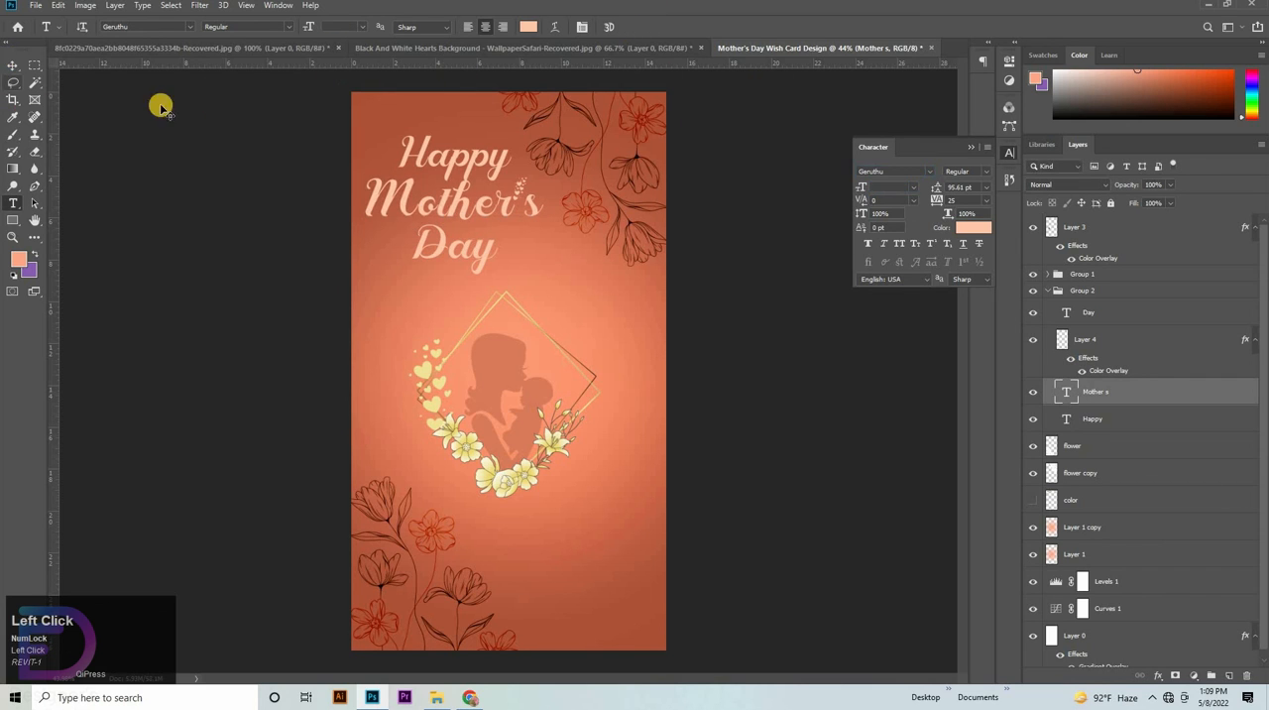
{"action": "left_click", "coordinate": [1052, 291]}
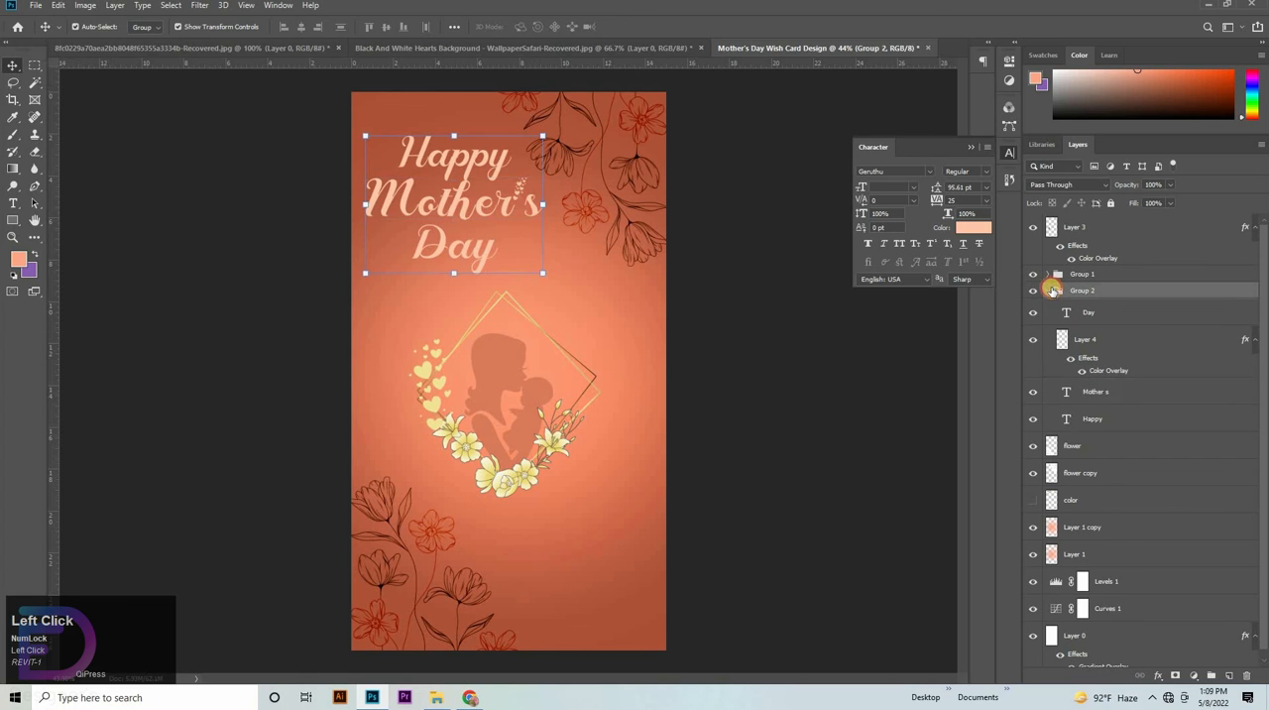
{"action": "left_click", "coordinate": [1049, 290]}
{"action": "left_click", "coordinate": [1076, 273]}
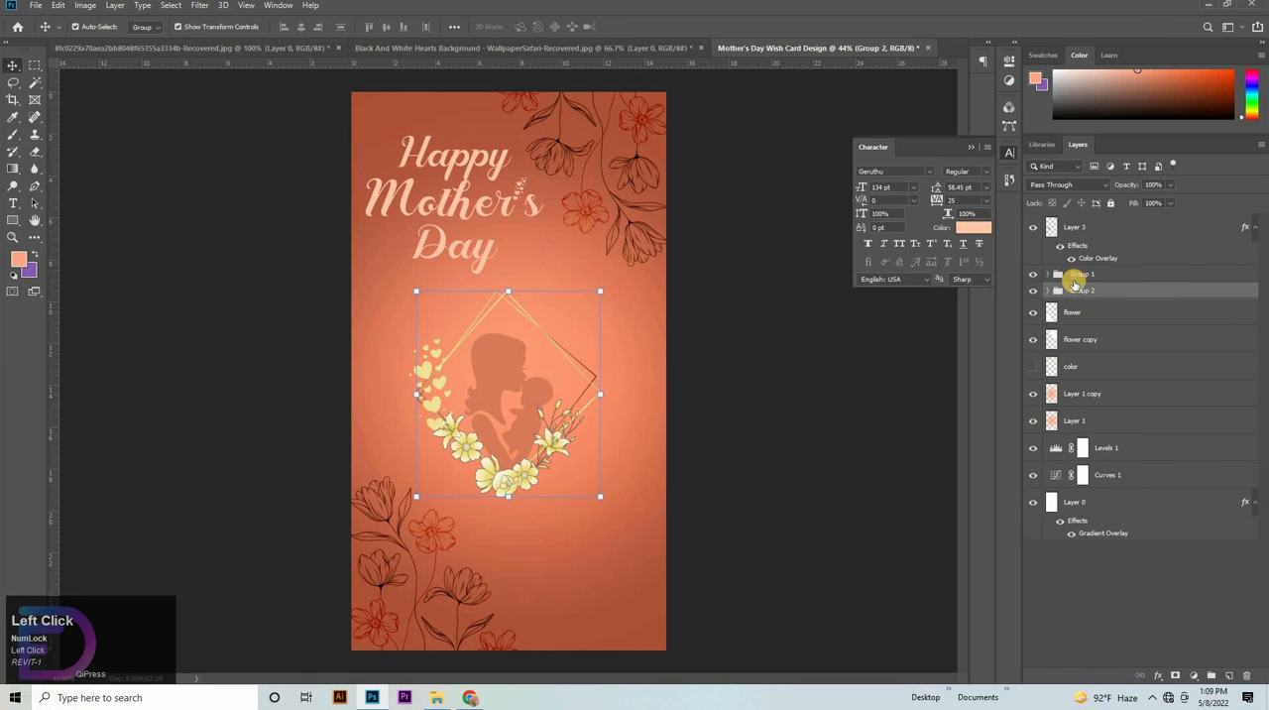
{"action": "key", "text": "ctrl+t"}
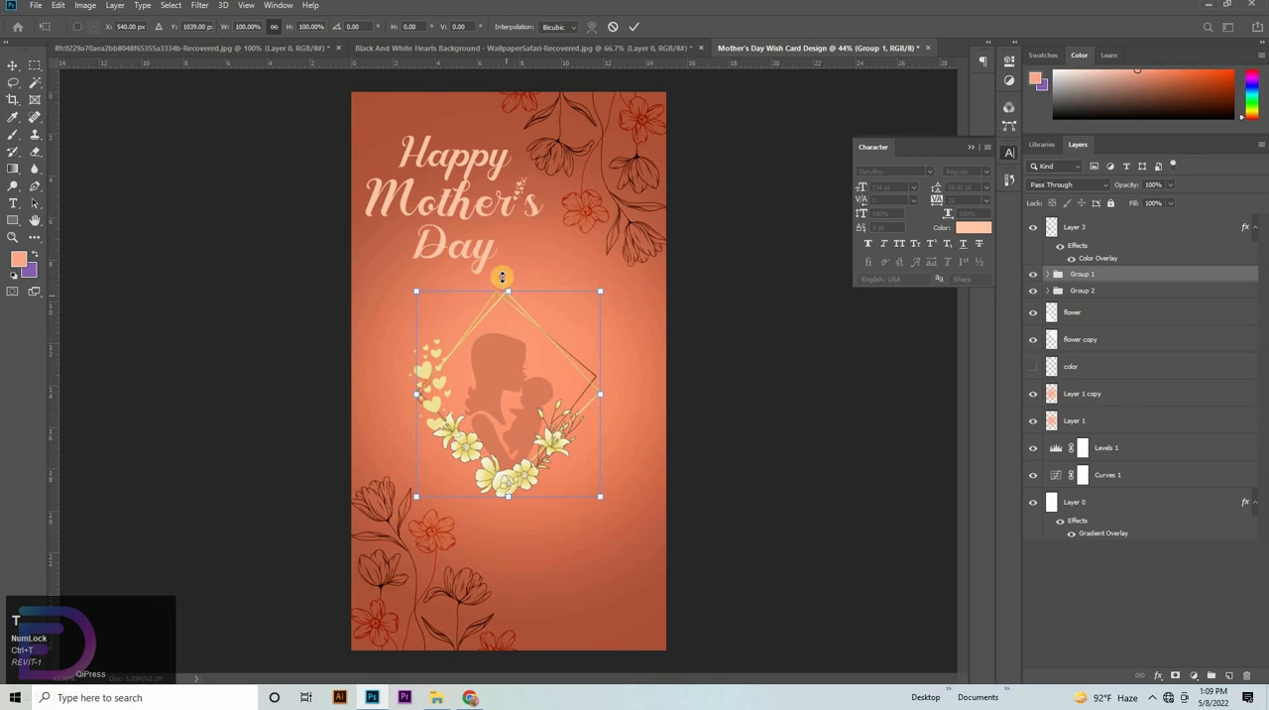
{"action": "left_click_drag", "start_coordinate": [502, 278], "coordinate": [502, 261]}
{"action": "mouse_move", "coordinate": [521, 366]}
{"action": "left_mouse_down"}
{"action": "mouse_move", "coordinate": [521, 376]}
{"action": "mouse_move", "coordinate": [520, 361]}
{"action": "left_mouse_up"}
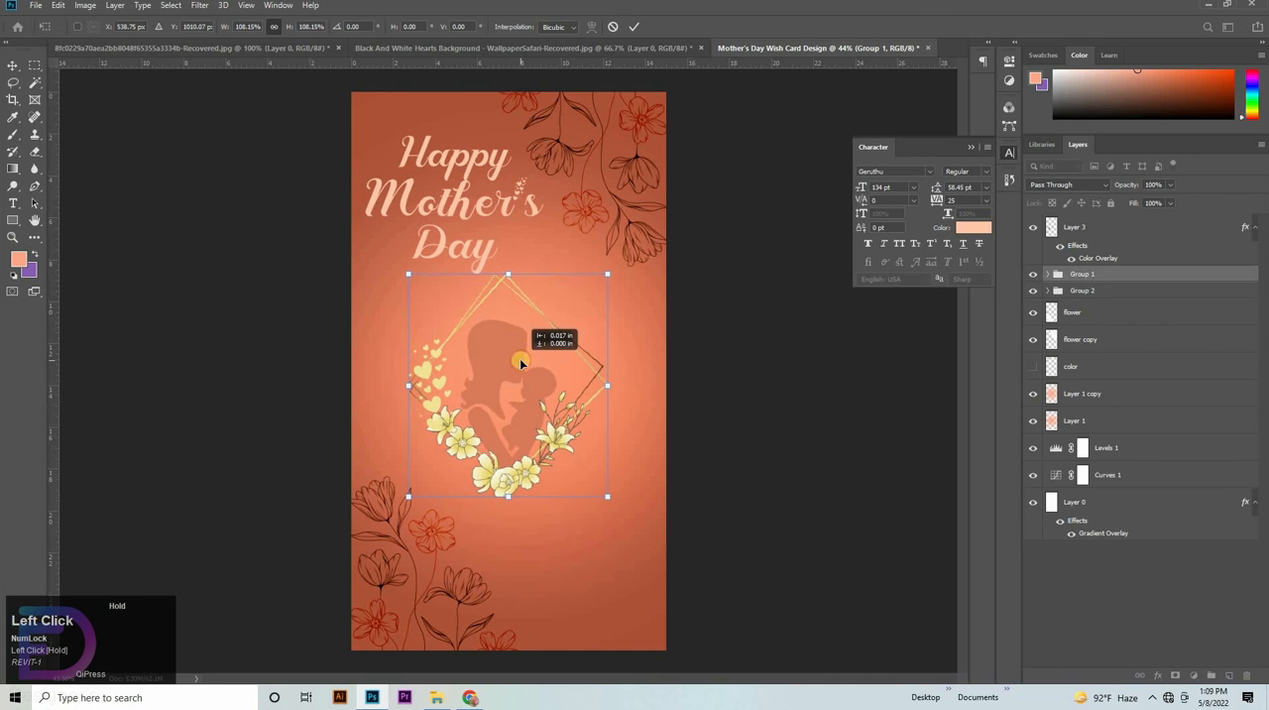
{"action": "left_click_drag", "start_coordinate": [512, 282], "coordinate": [508, 284]}
{"action": "left_click", "coordinate": [1114, 477]}
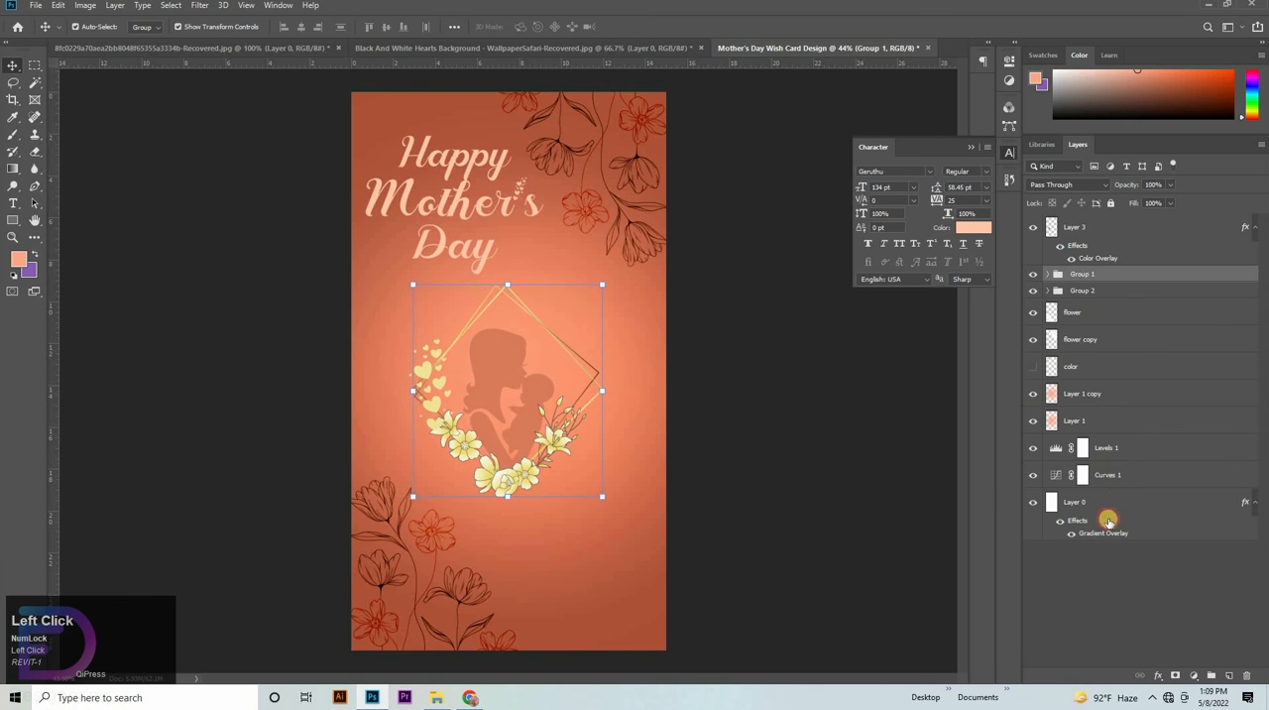
- Lower the upper-midtone point of the Curves 1 adjustment's RGB curve slightly to darken the background
{"action": "left_click", "coordinate": [1074, 484]}
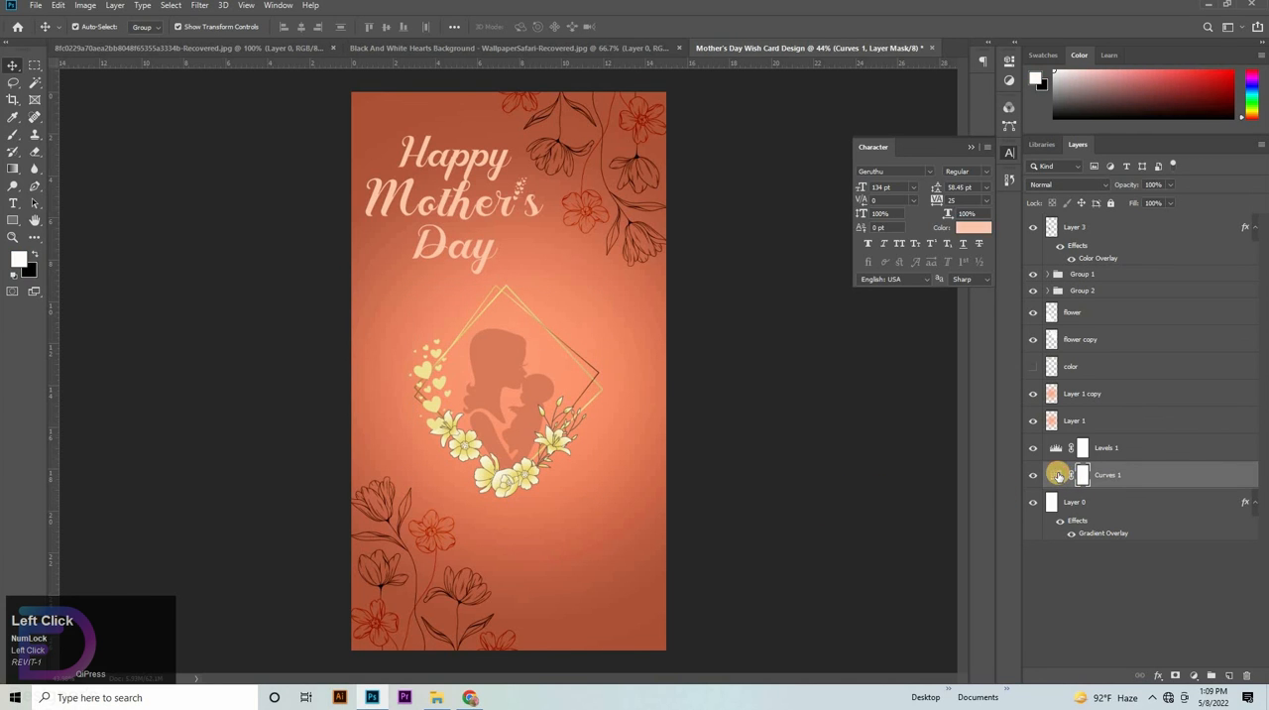
{"action": "double_click", "coordinate": [1057, 475]}
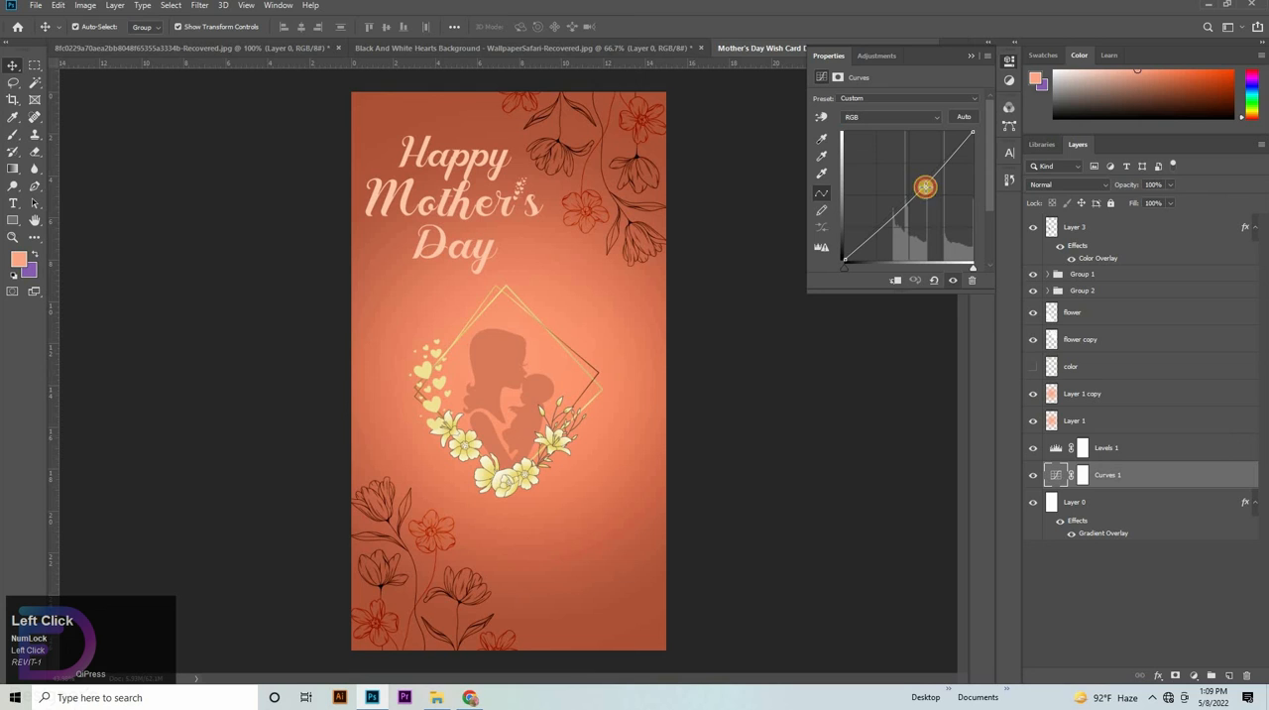
{"action": "left_click_drag", "start_coordinate": [923, 186], "coordinate": [927, 185]}
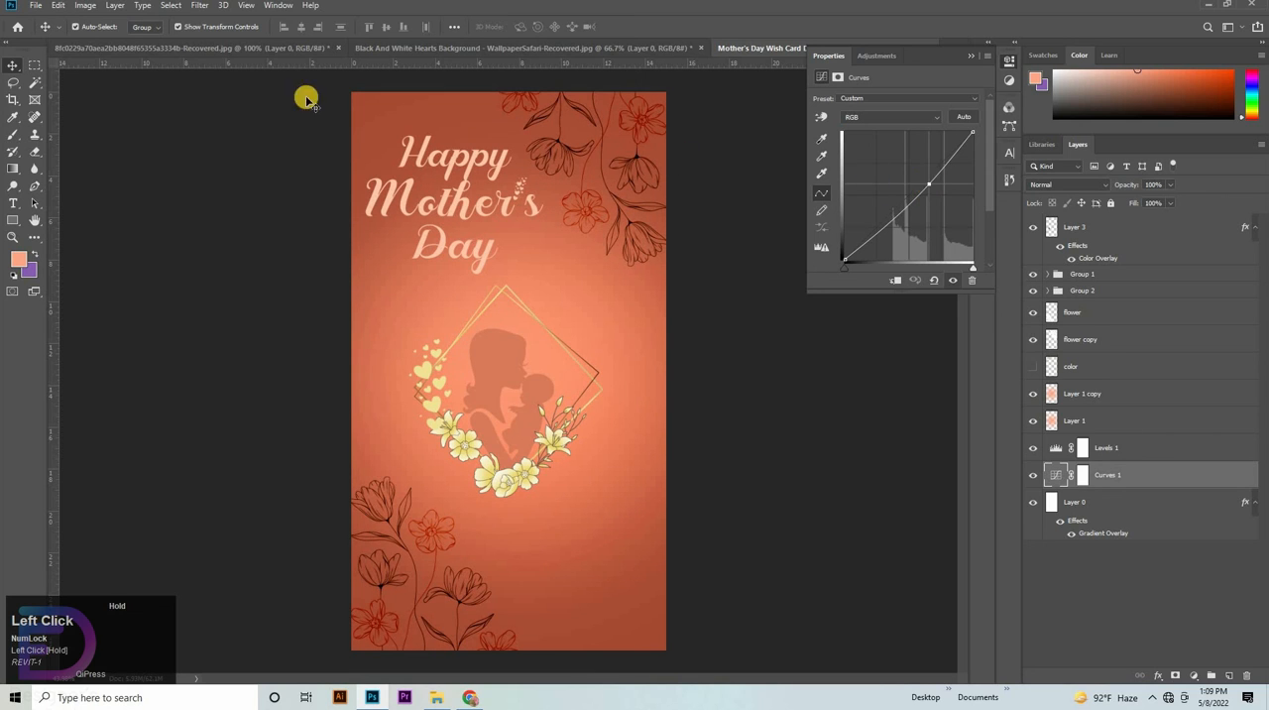
{"action": "left_click", "coordinate": [1013, 66]}
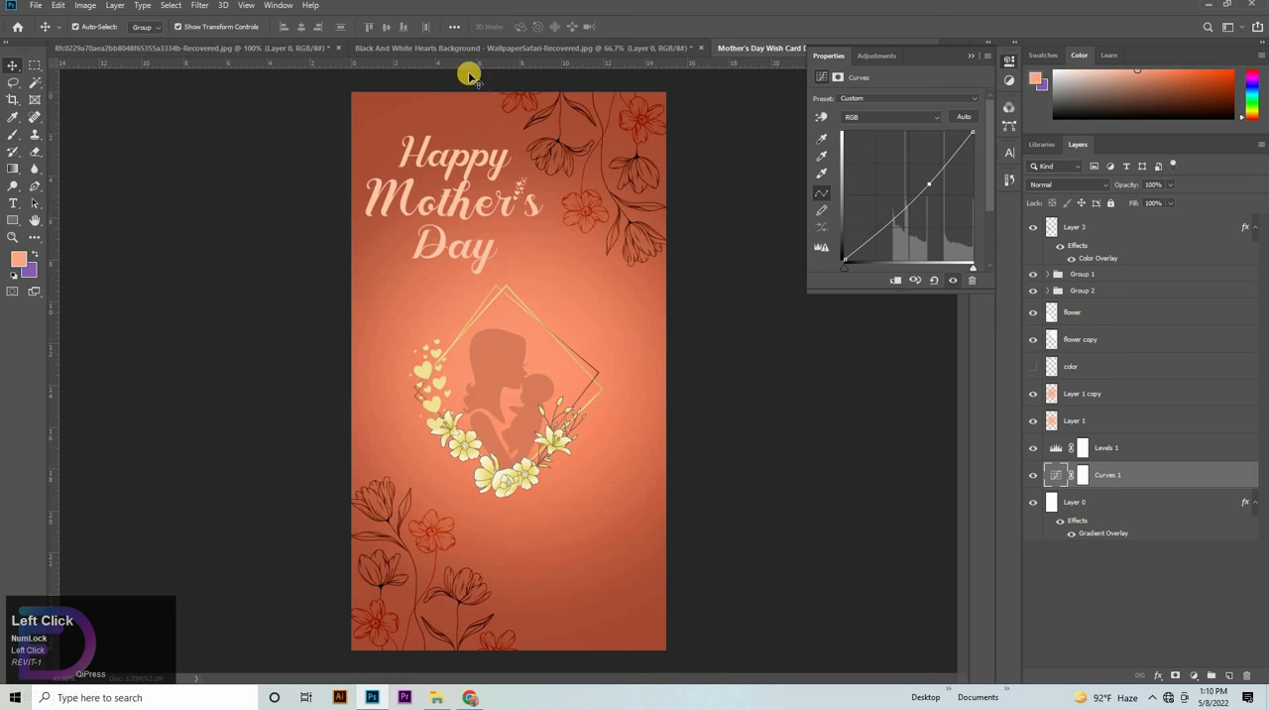
{"action": "left_click", "coordinate": [912, 254]}
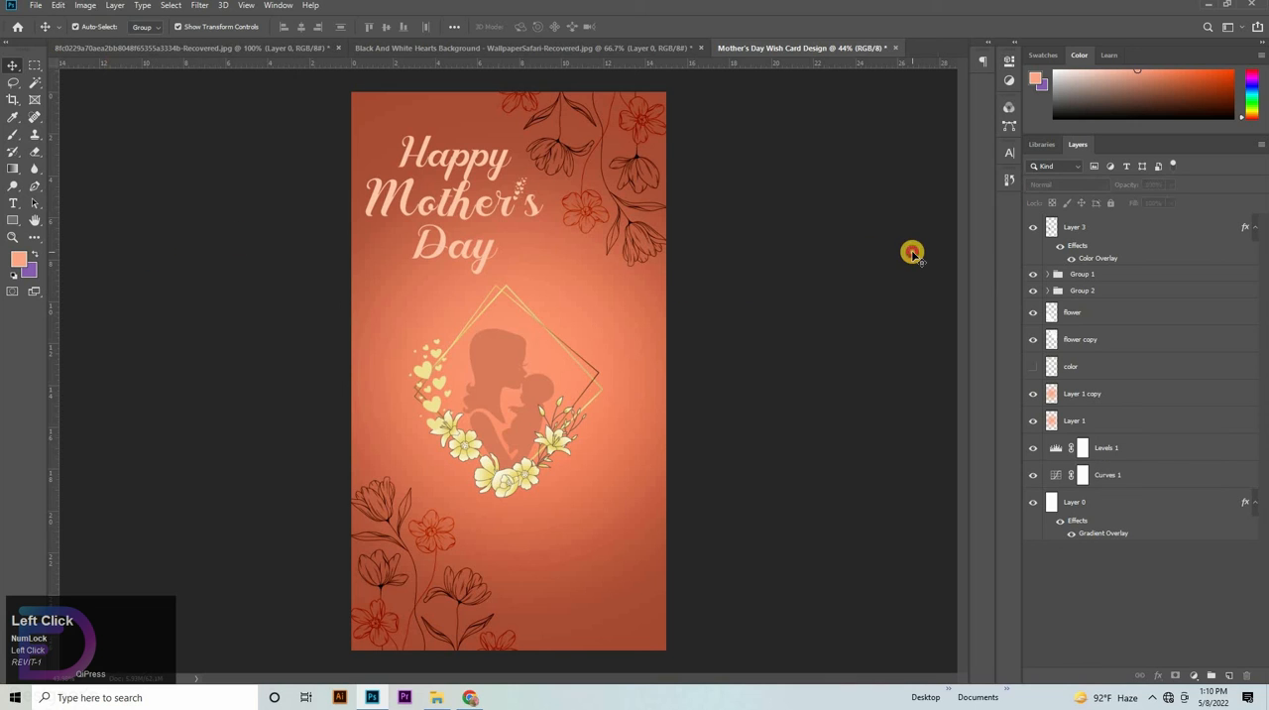